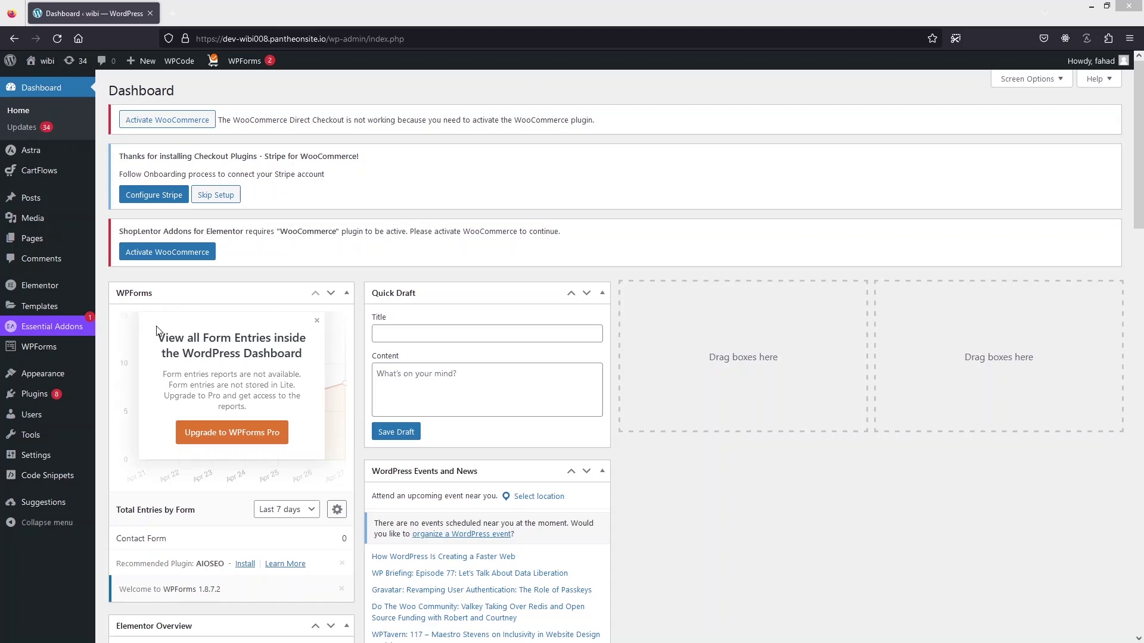
Step: Search the plugin directory for "elementor" and look through the Elementor Website Builder and Elementor Header & Footer Builder entries
mouse_move(26, 398)
left_click(136, 413)
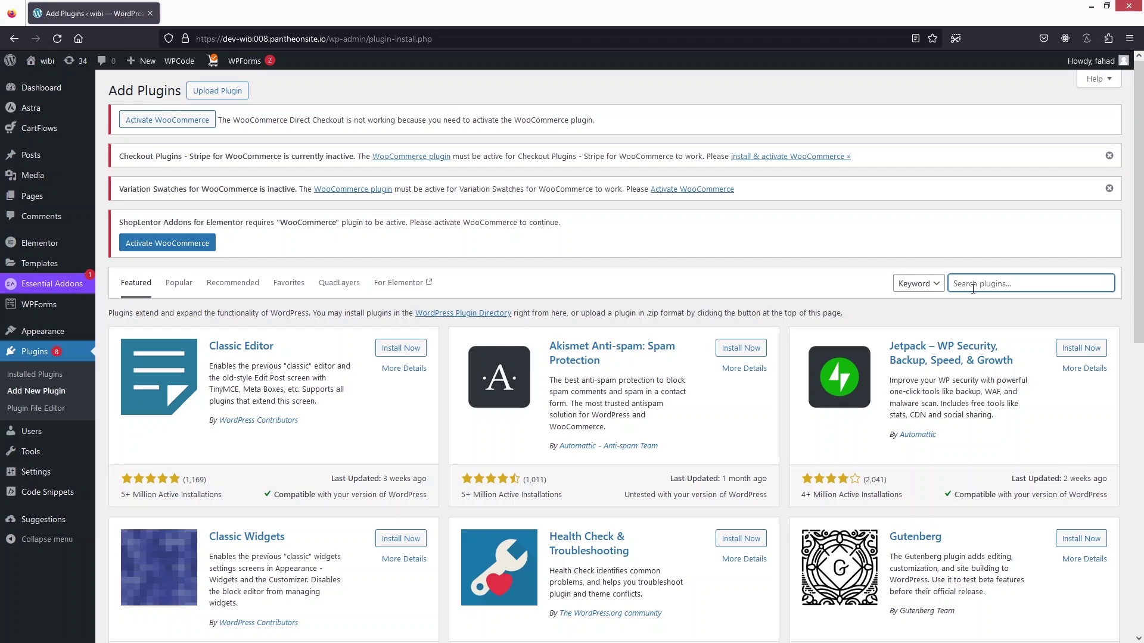
type("elementor")
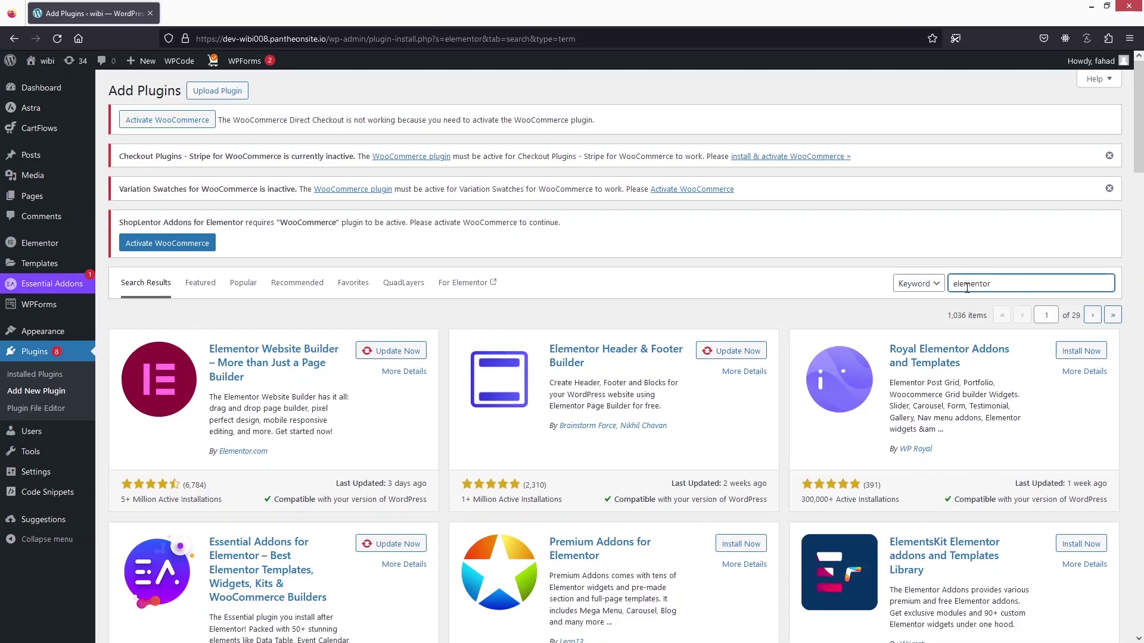
scroll(616, 318, "down", 3)
scroll(596, 303, "up", 2)
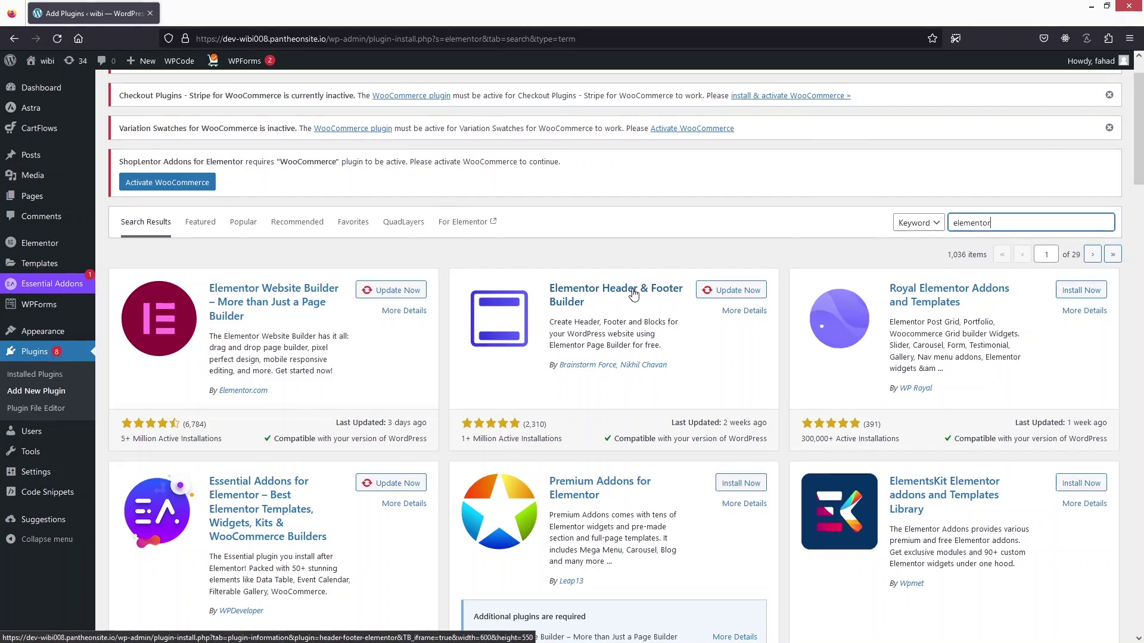
Step: Create a new Elementor Header & Footer Builder template titled "Header (Customized)"
mouse_move(72, 331)
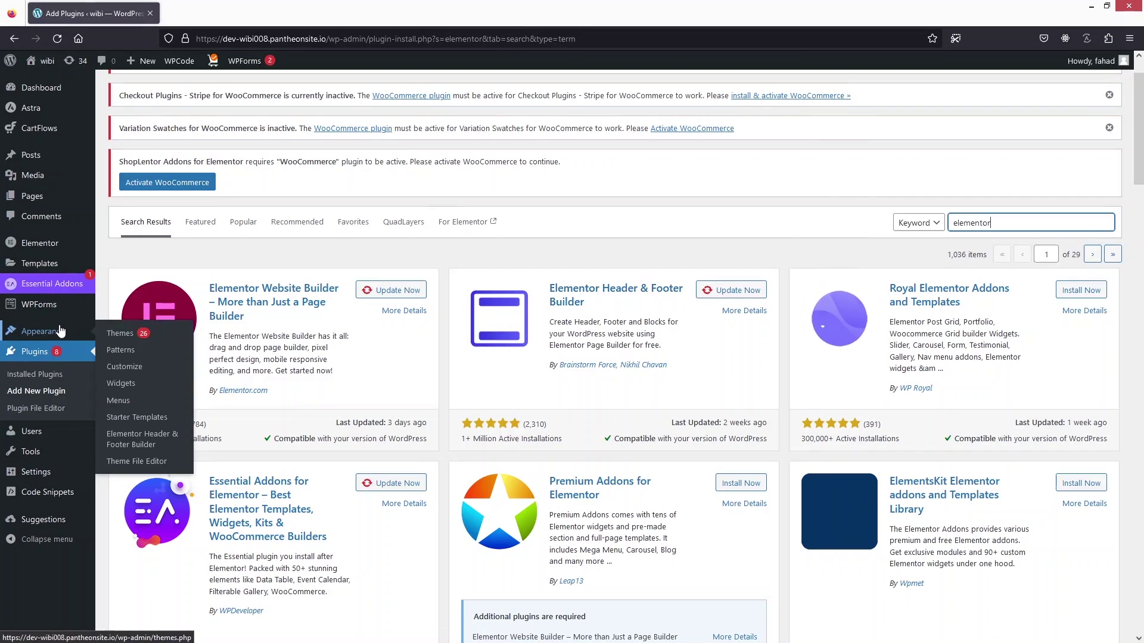
left_click(149, 444)
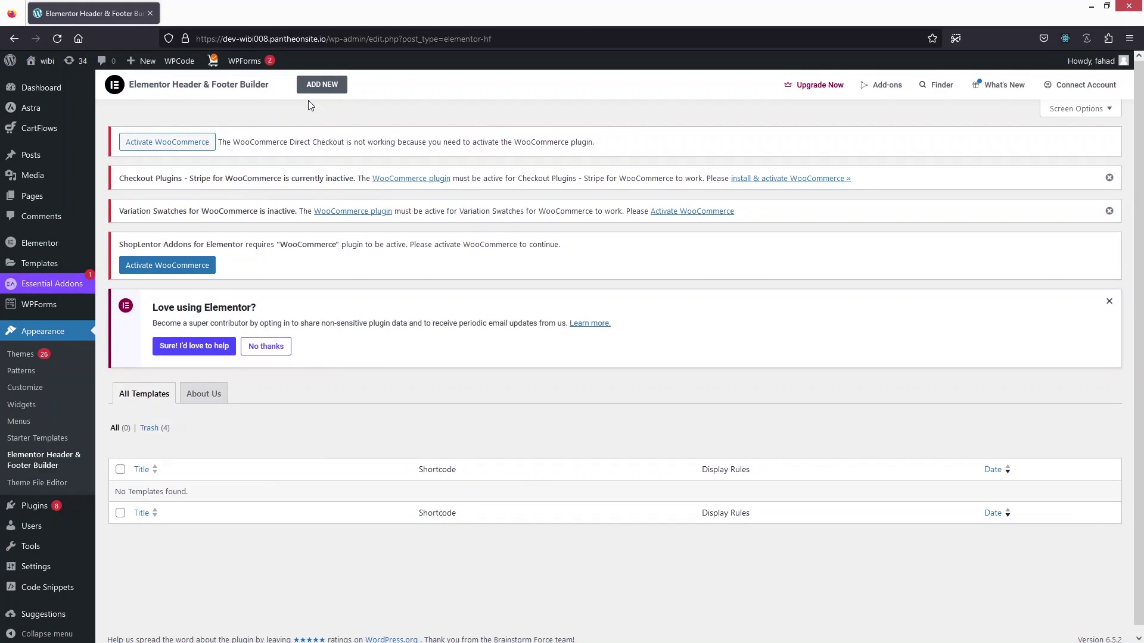
left_click(316, 87)
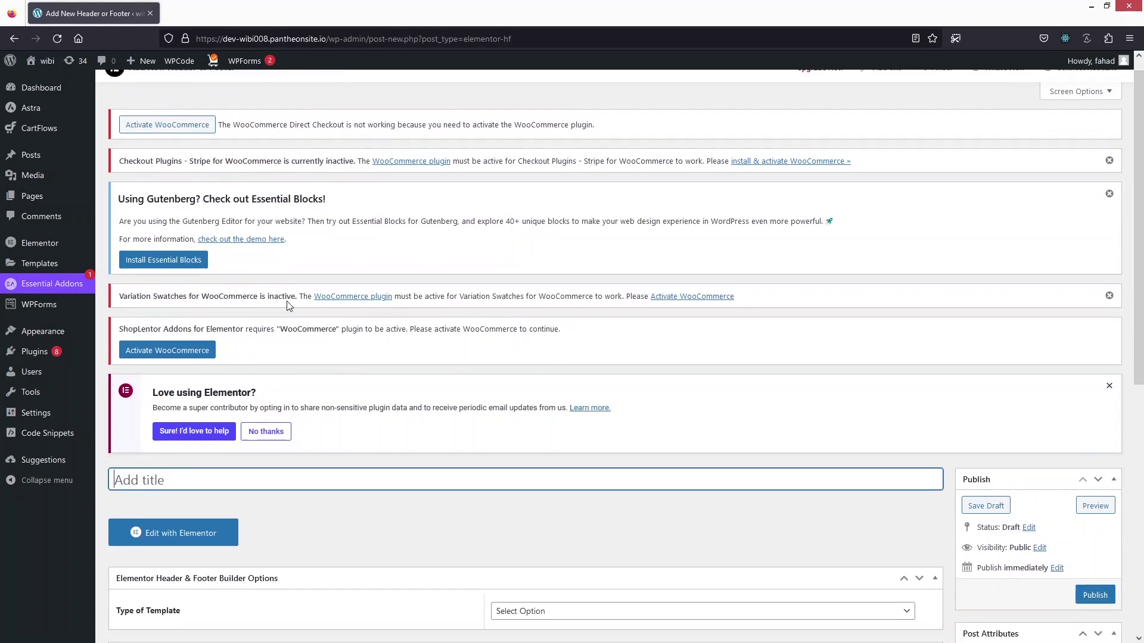
scroll(288, 239, "down", 5)
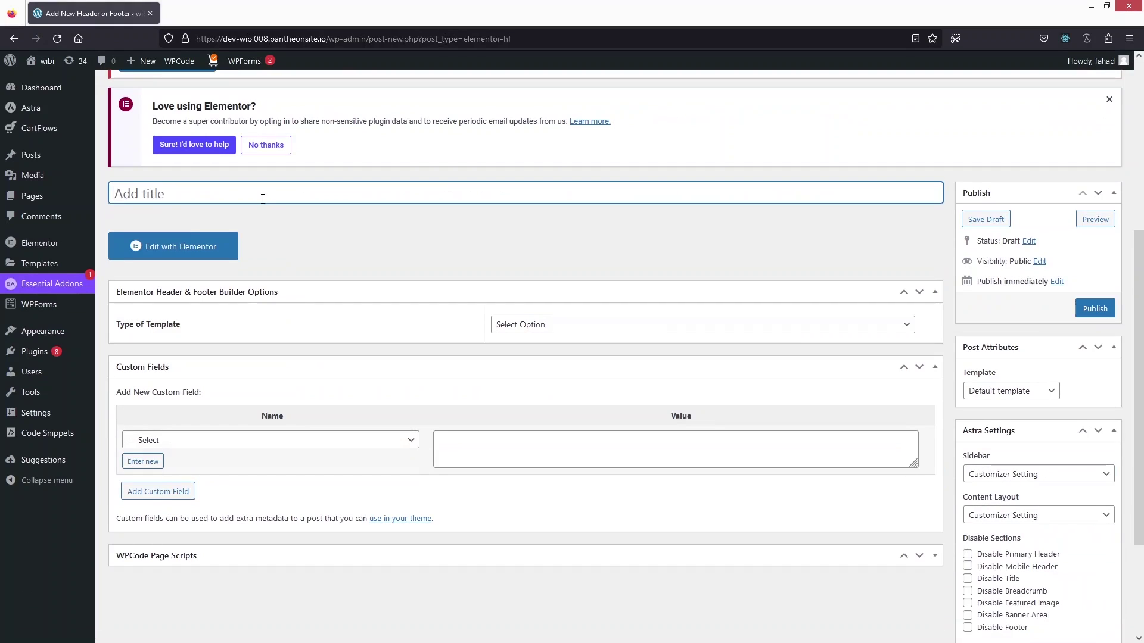
type("Header ()")
key("Left")
type("Customi")
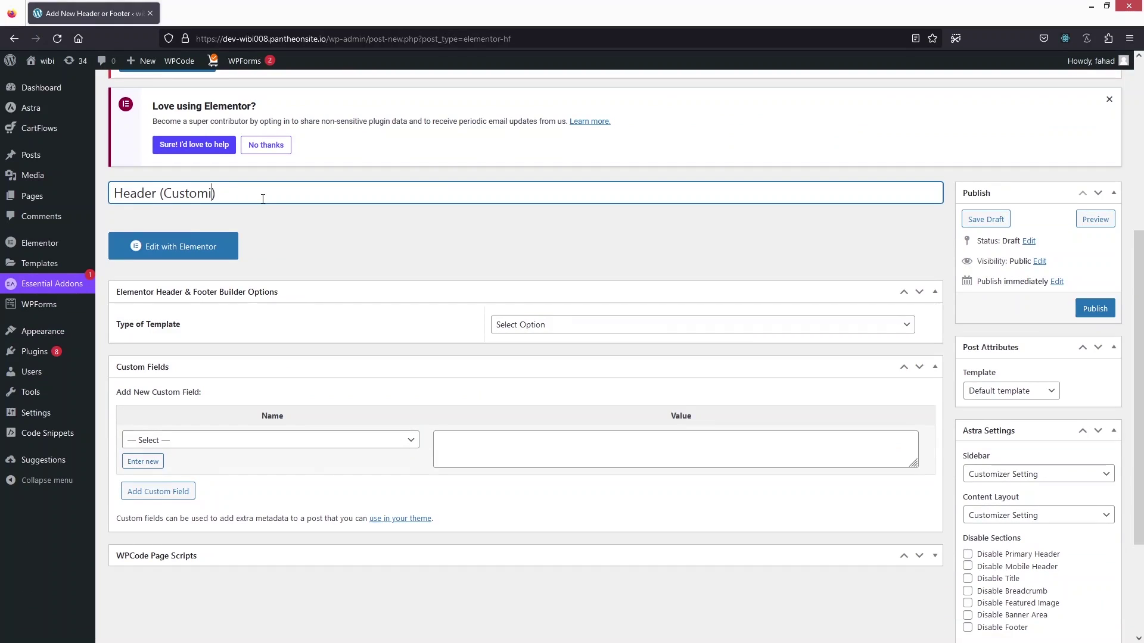
type("zed")
Step: Publish the template as type Header with its display rule set to Entire Website
left_click(517, 326)
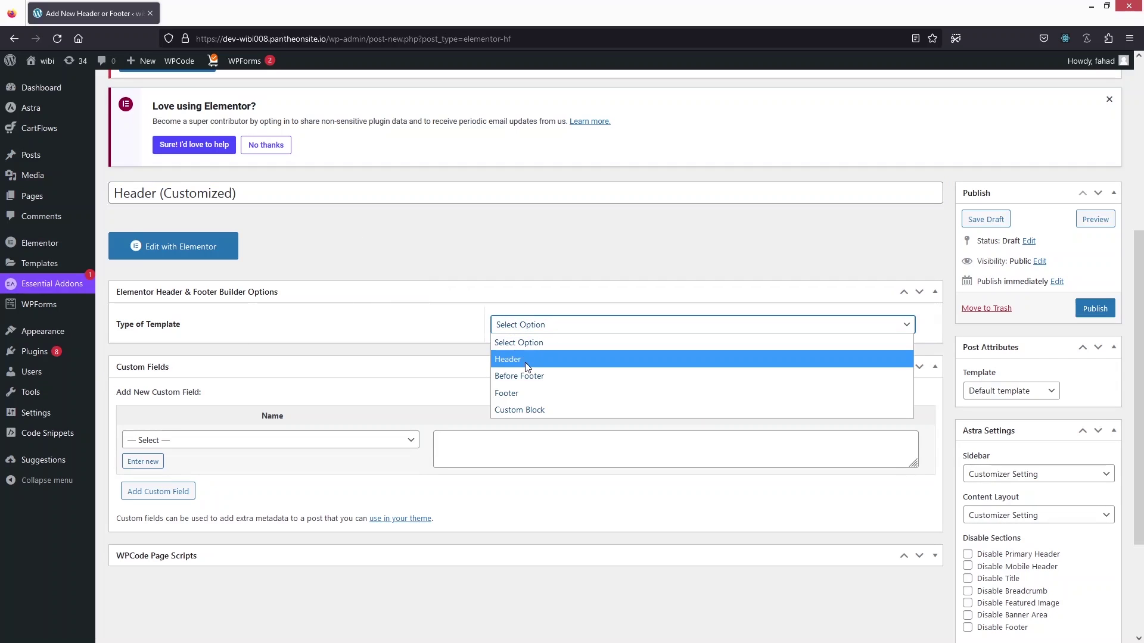
left_click(527, 366)
scroll(369, 339, "down", 1)
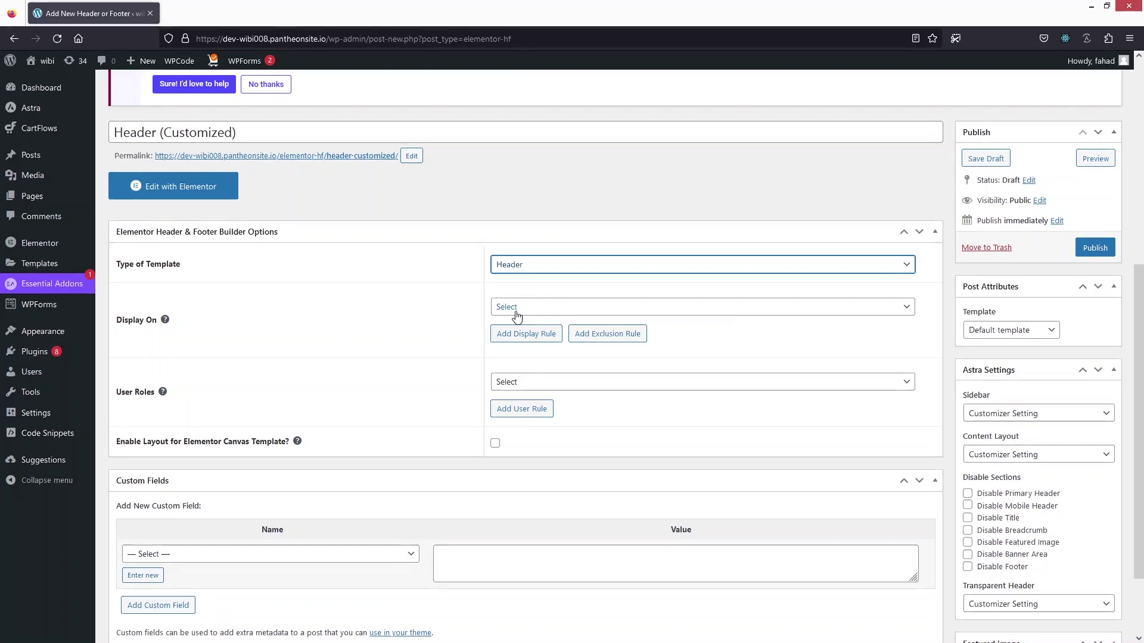
left_click(540, 309)
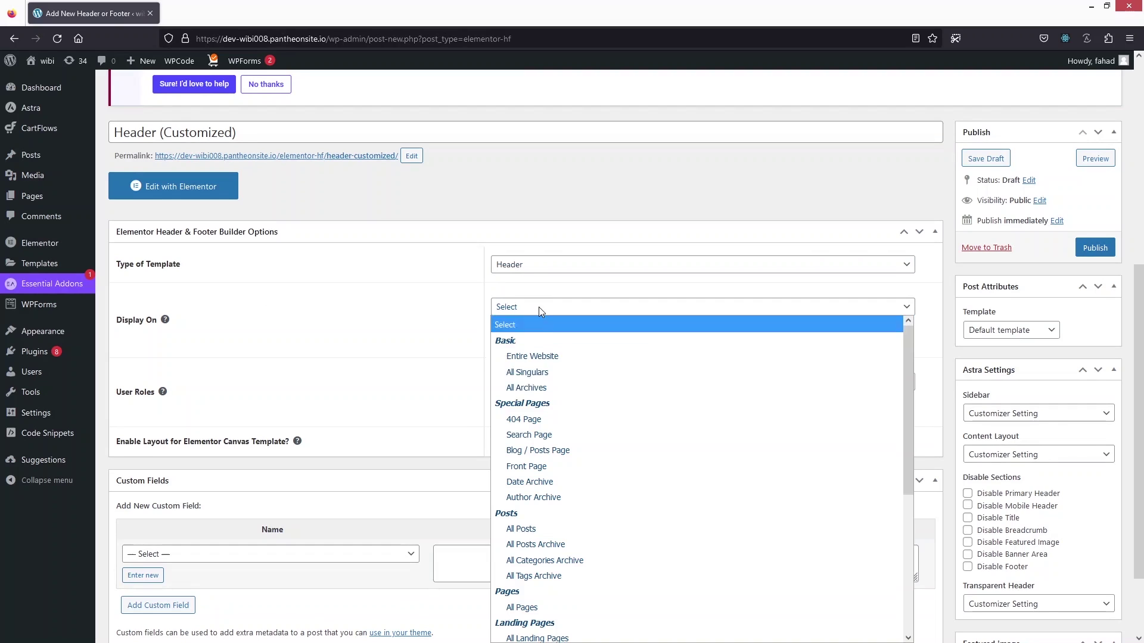
left_click(558, 360)
scroll(501, 385, "down", 2)
scroll(500, 390, "up", 1)
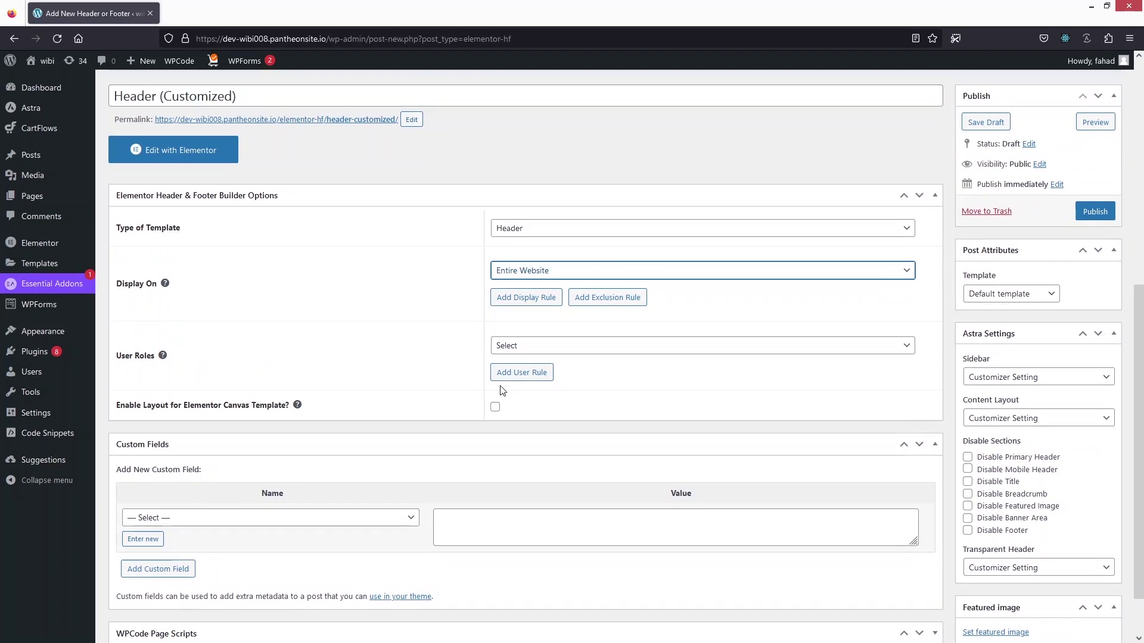
left_click(1095, 211)
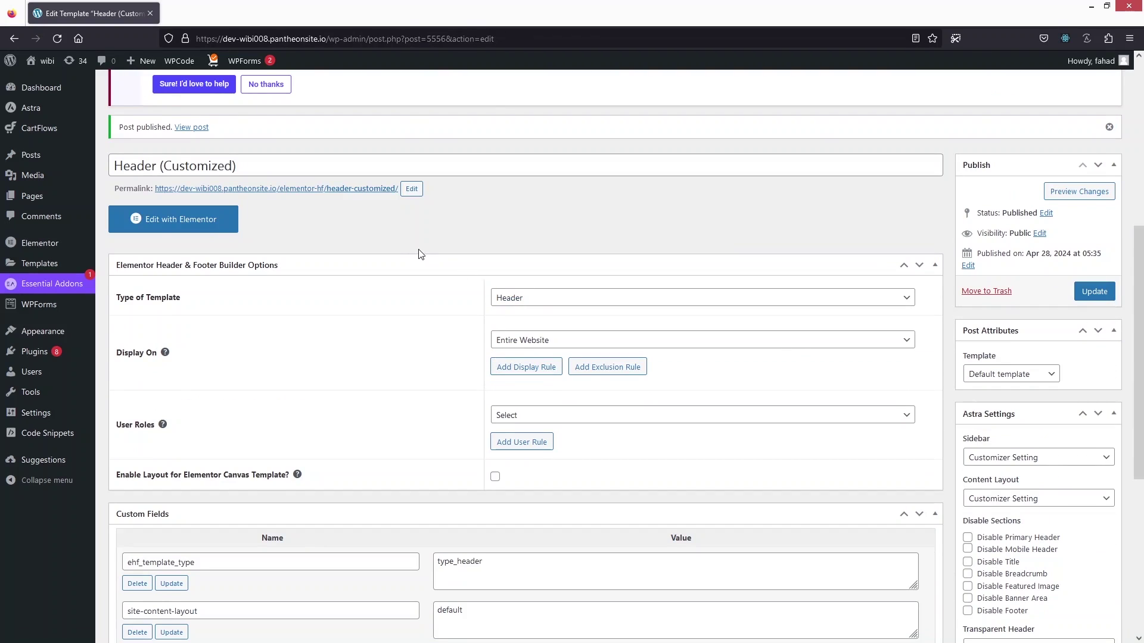
Step: Open the template for editing with Elementor and add a full-width three-column container whose middle column is the widest
scroll(411, 253, "up", 3)
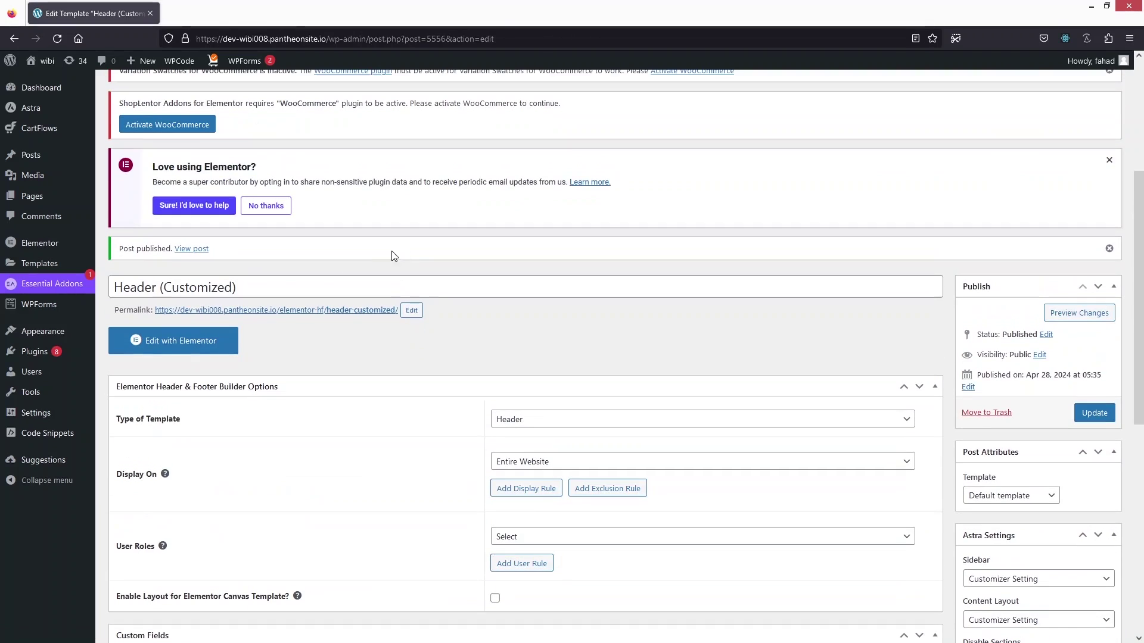
left_click(177, 349)
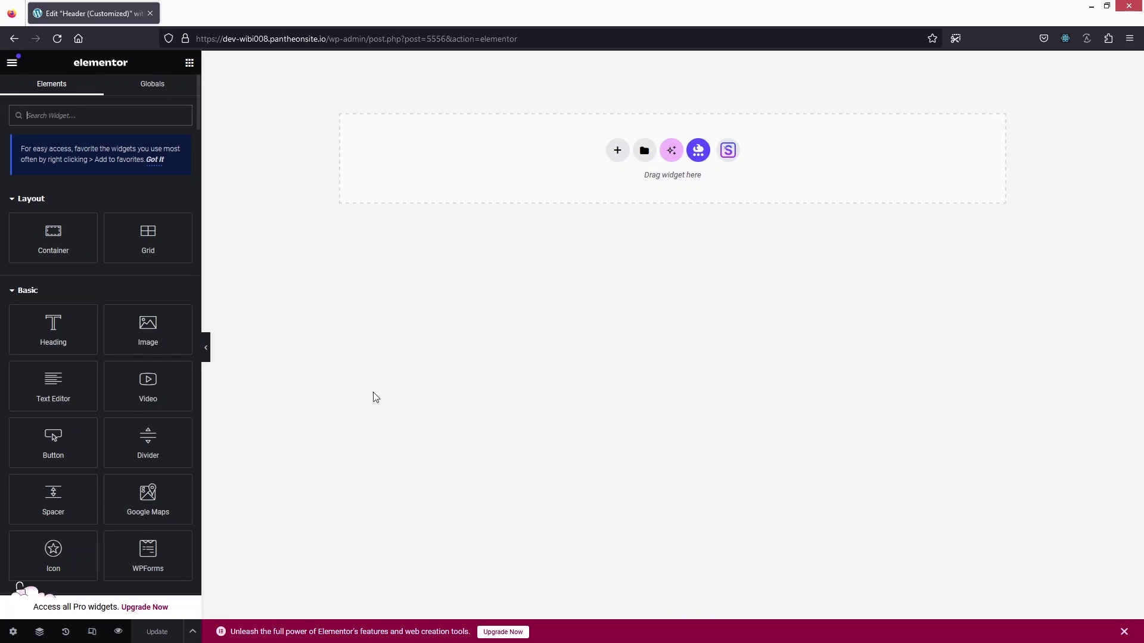
left_click(617, 150)
left_click(639, 180)
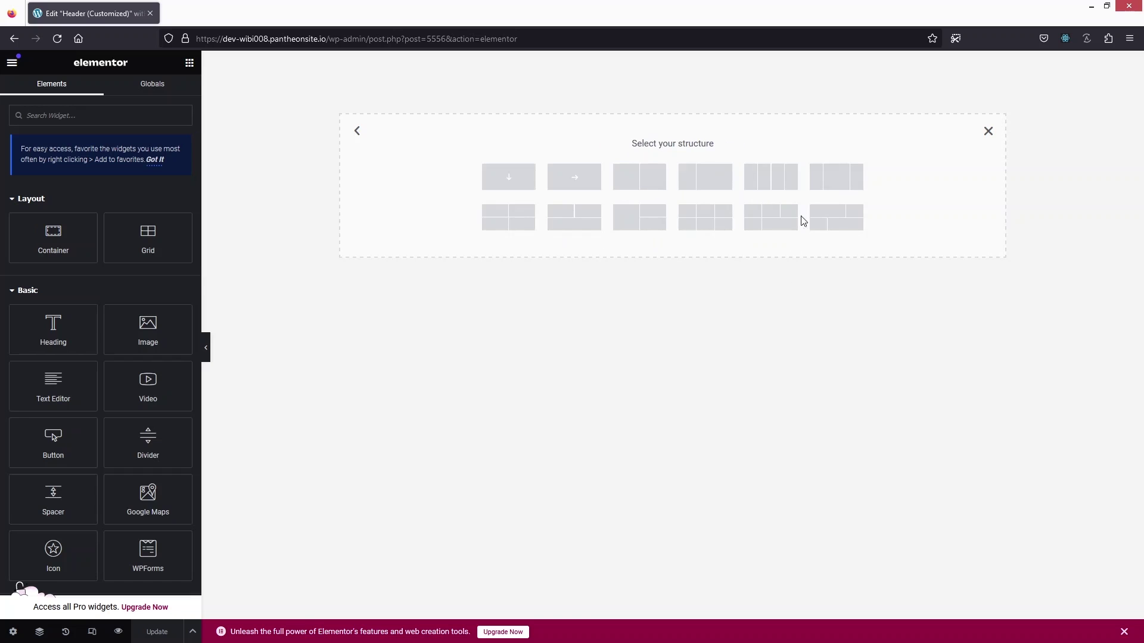
left_click(838, 186)
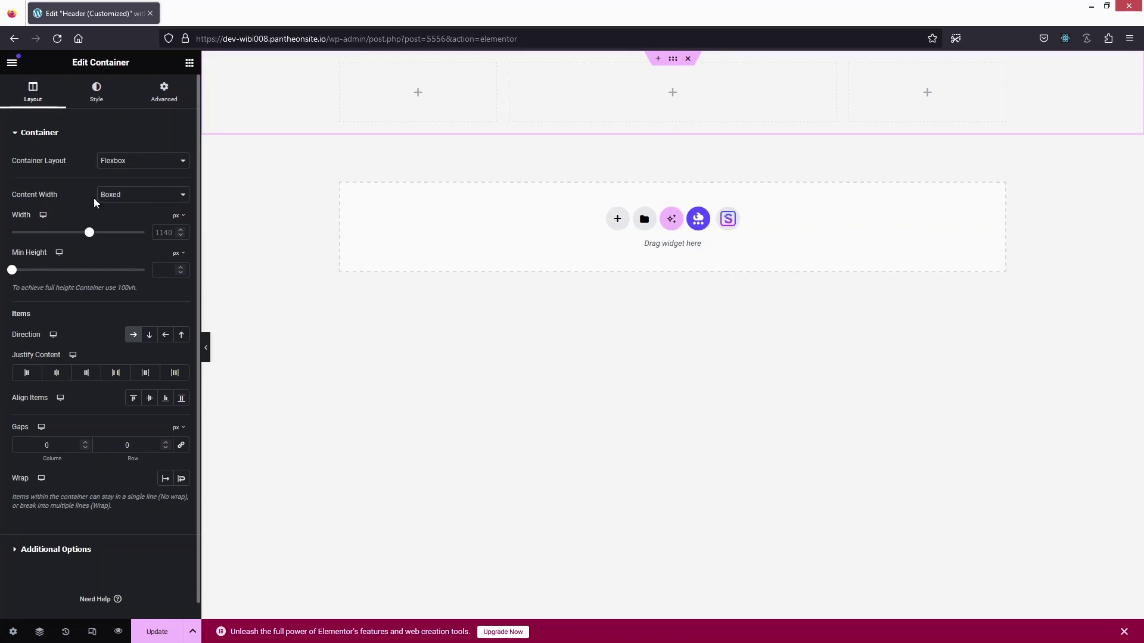
left_click(117, 195)
left_click(119, 220)
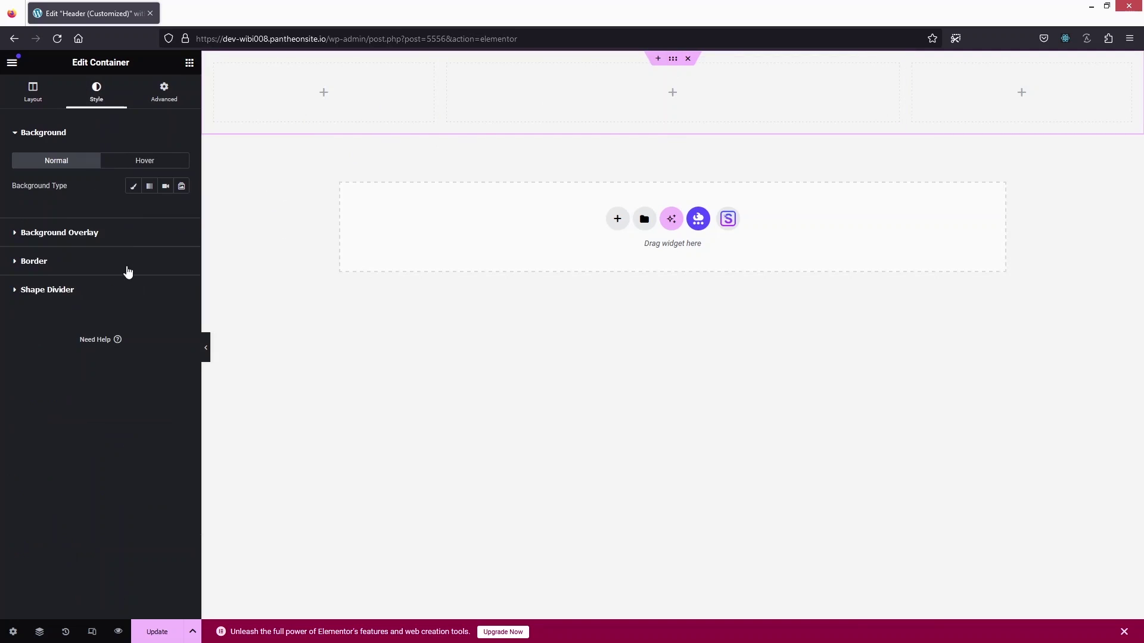
Step: Give the header container a solid dark magenta background color, #A20063
left_click(134, 186)
left_click(181, 211)
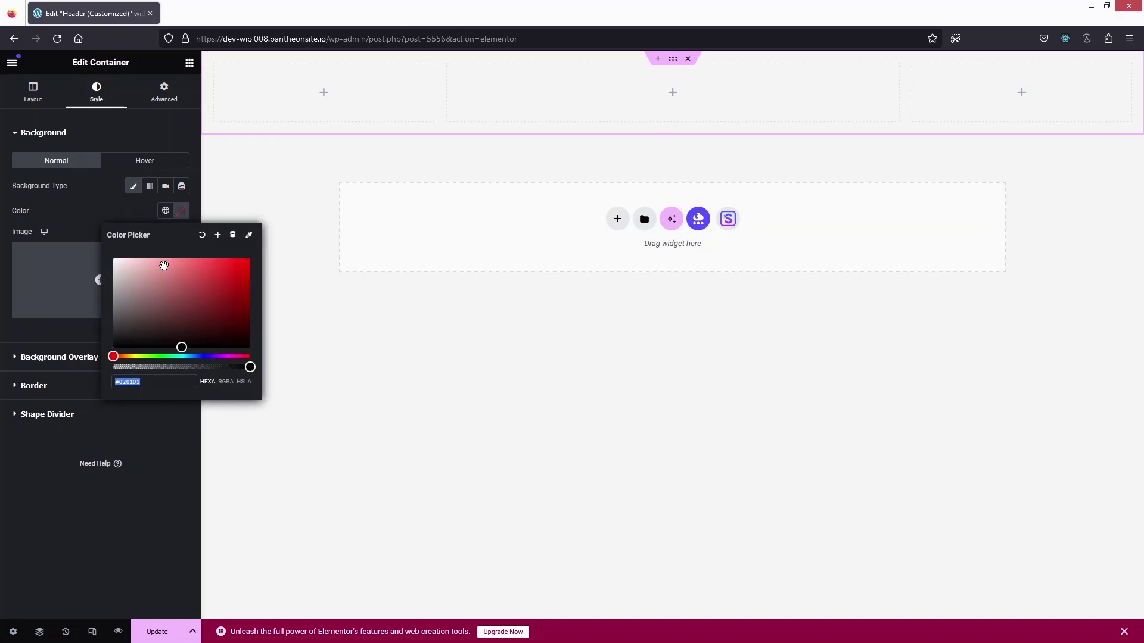
left_click(226, 356)
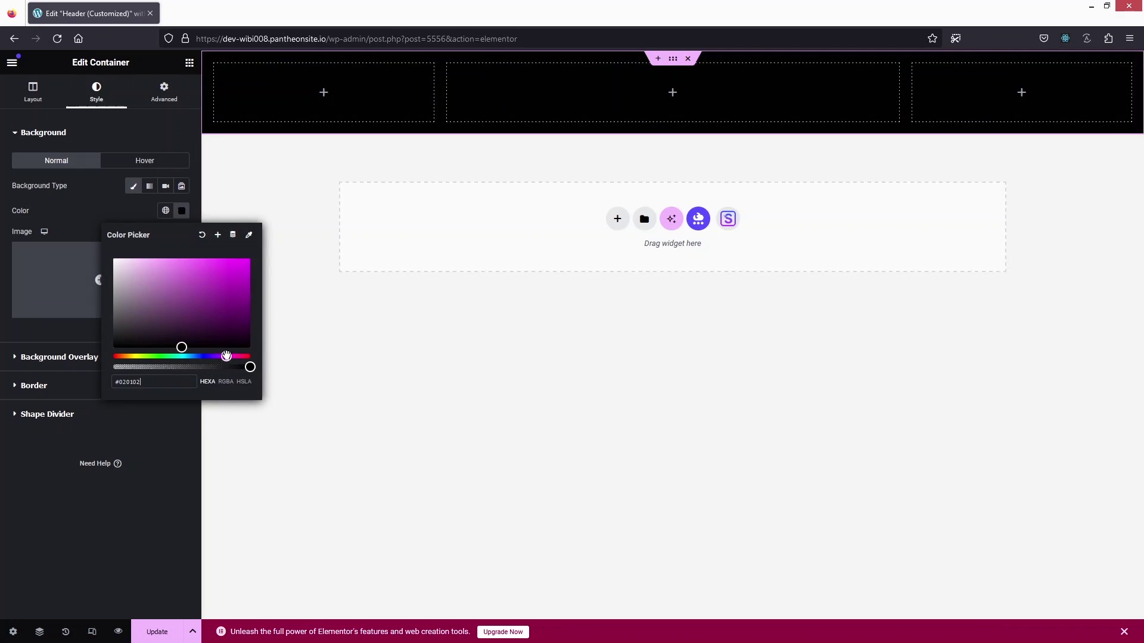
left_click_drag(186, 340, 233, 300)
key("ctrl+a")
type("#FFB2E1")
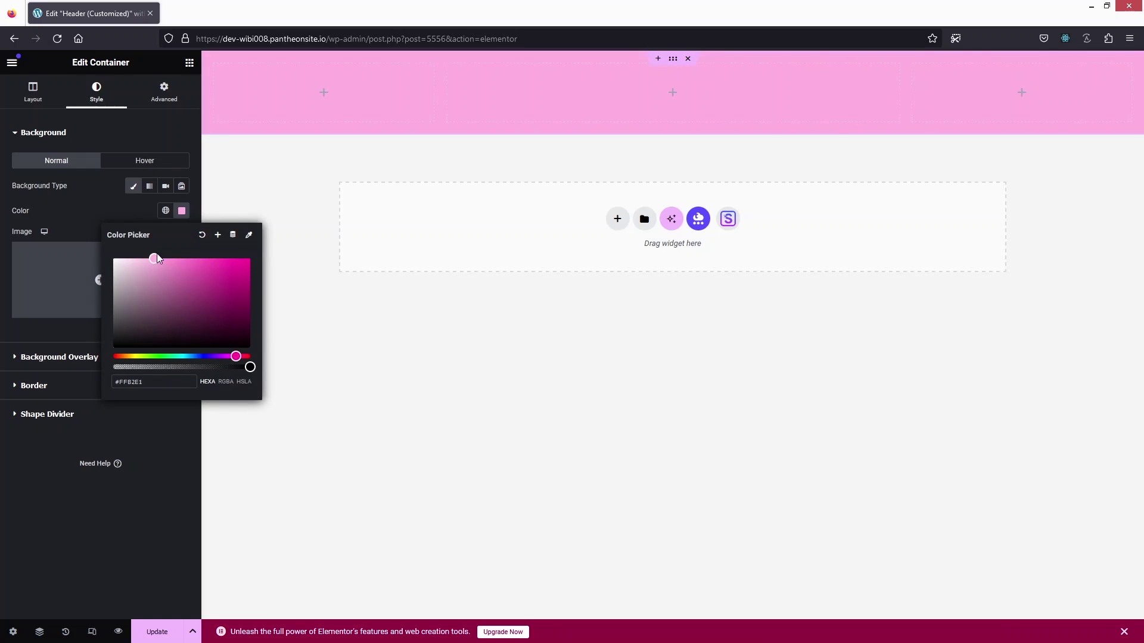
left_click_drag(184, 258, 285, 265)
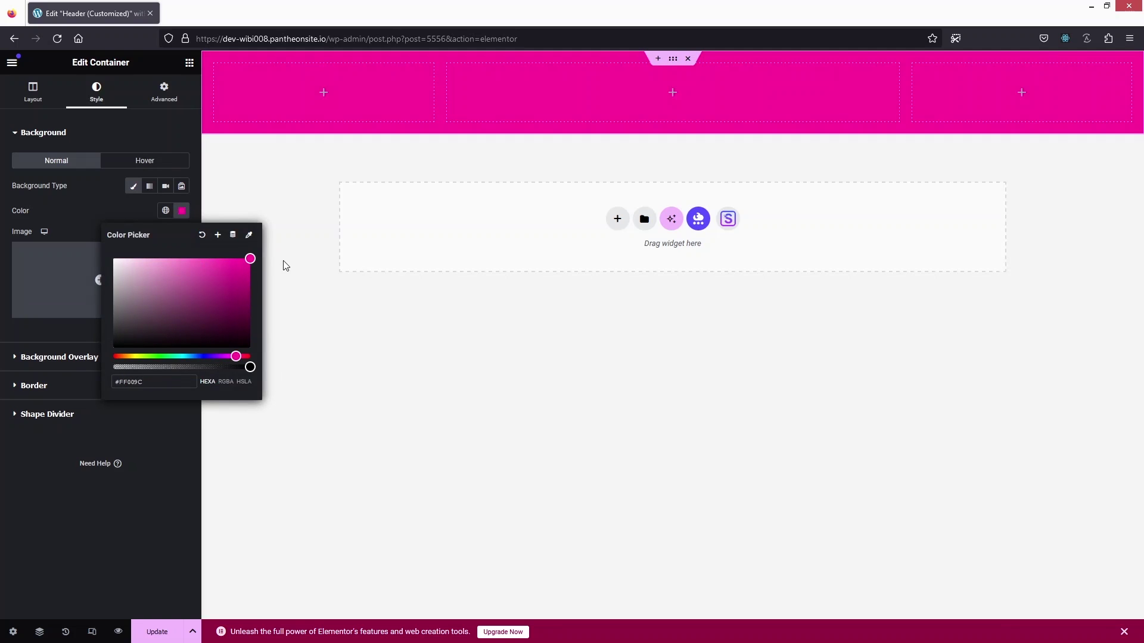
mouse_move(250, 301)
left_mouse_down()
mouse_move(251, 280)
mouse_move(251, 291)
left_mouse_up()
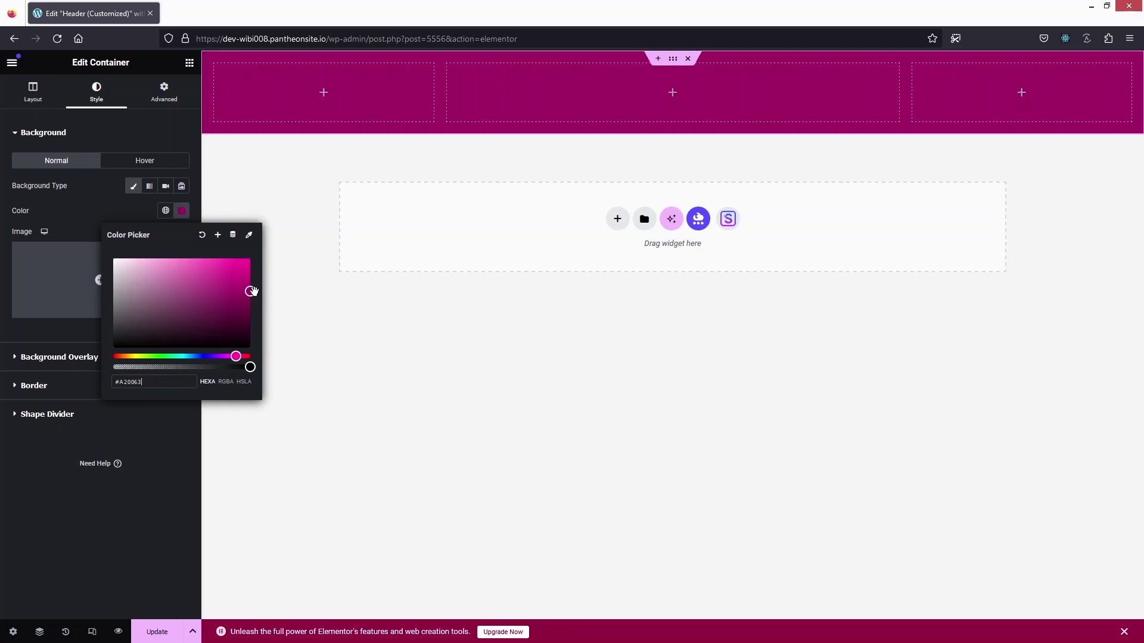
left_click(457, 242)
left_click(495, 142)
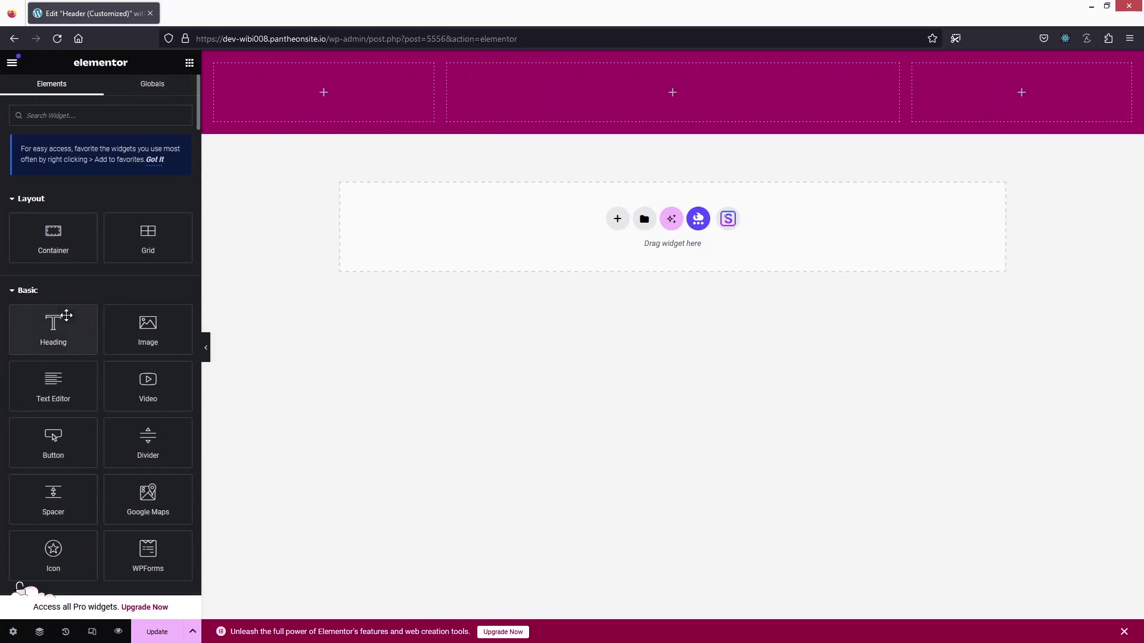
Step: Add an Image widget with the white Outdoor Adventure logo to the container's first column and set its width to 35%
left_click_drag(141, 325, 287, 87)
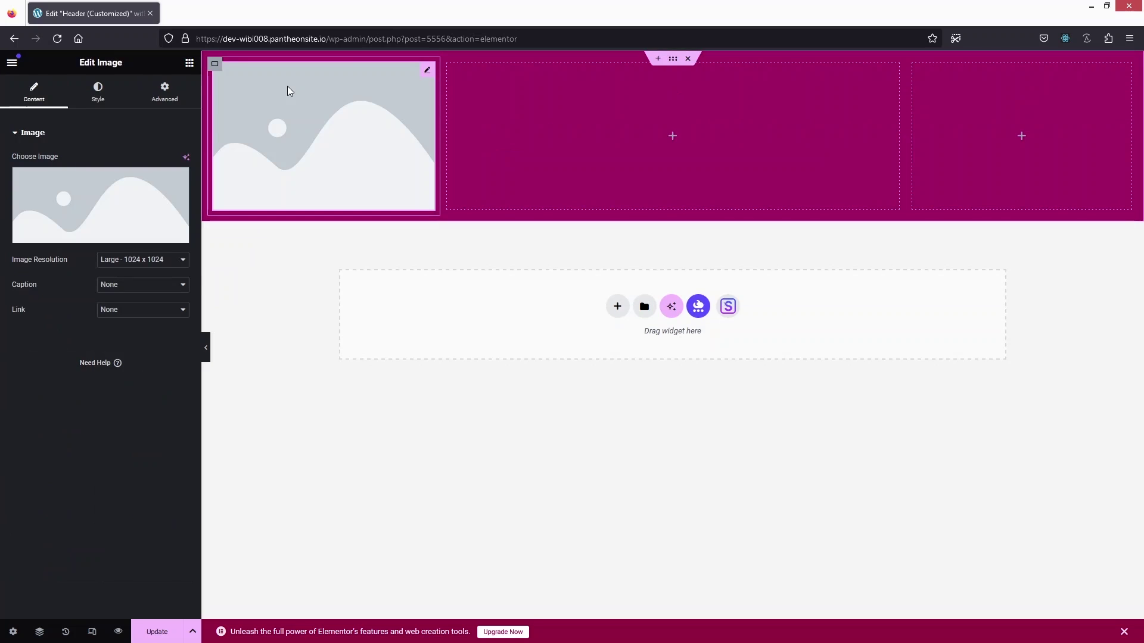
left_click(102, 202)
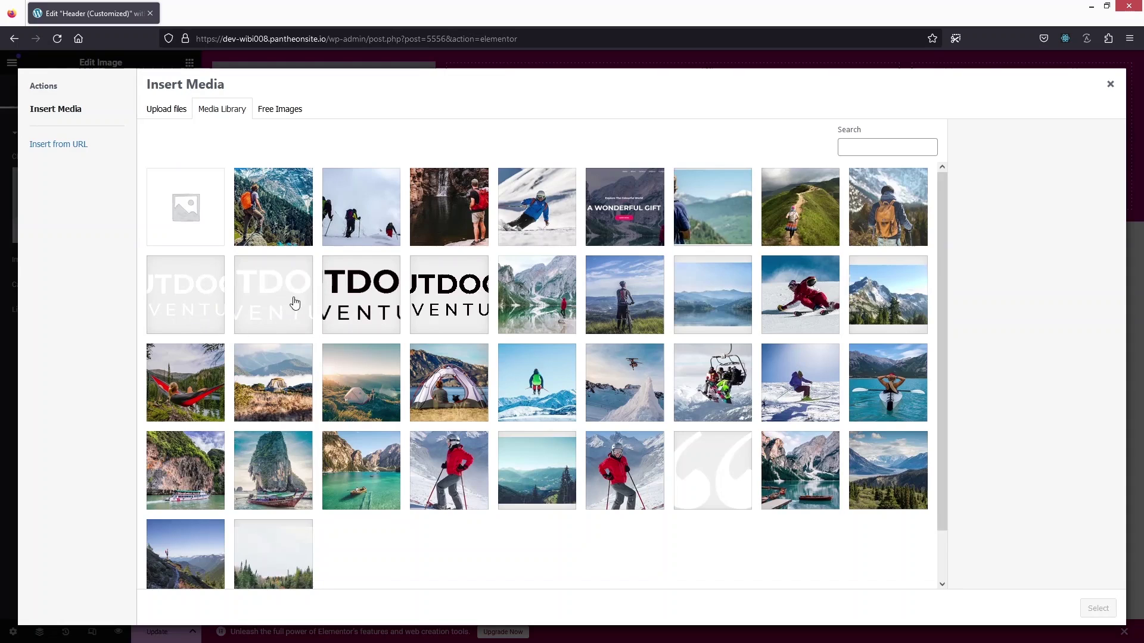
left_click(266, 310)
left_click(1098, 608)
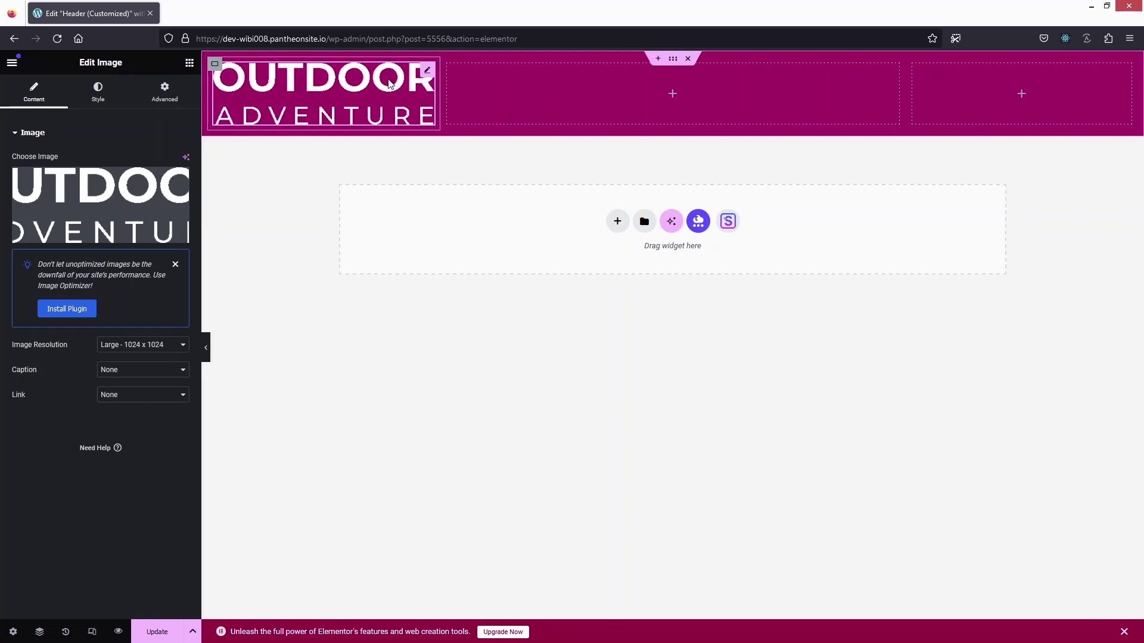
left_click(98, 92)
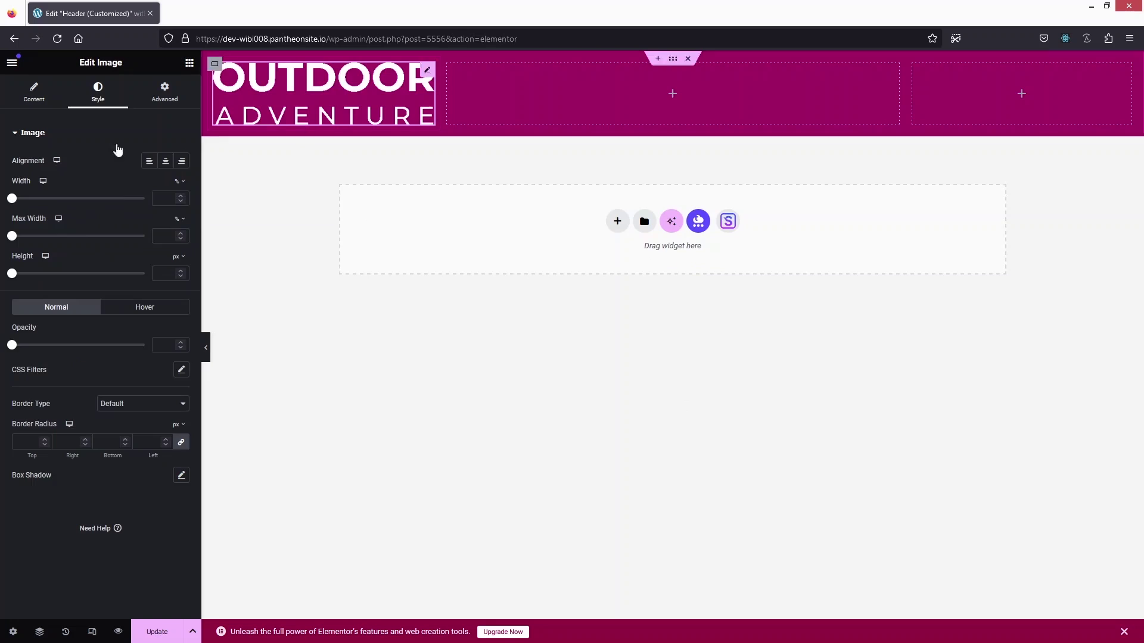
left_click_drag(16, 201, 57, 199)
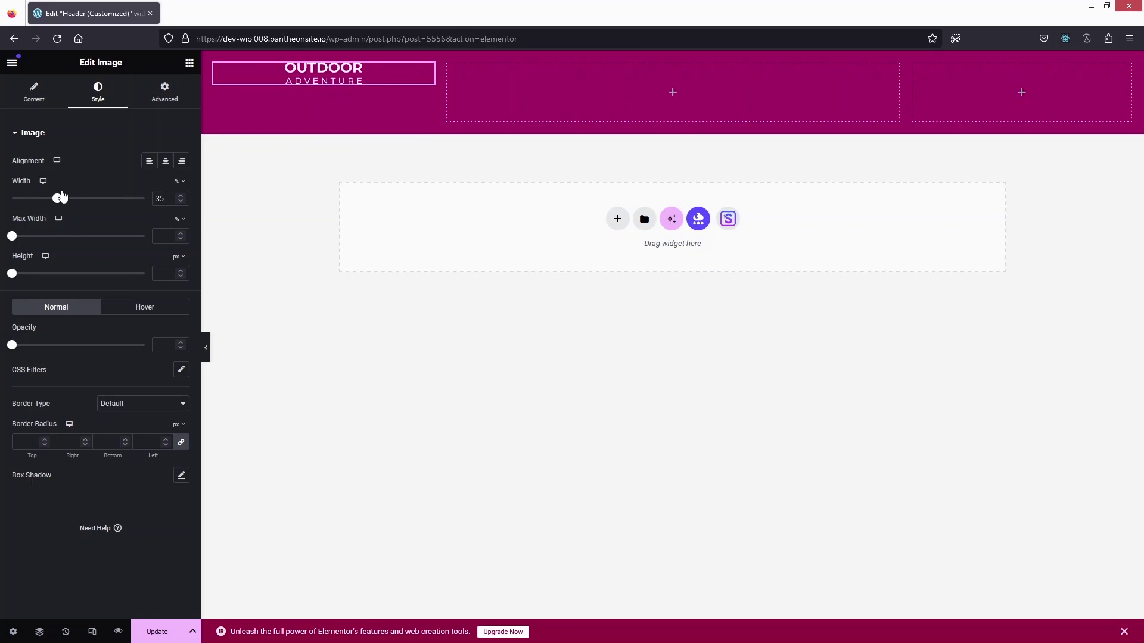
Step: Find the Navigation Menu widget and place it in the header's middle column
left_click(189, 63)
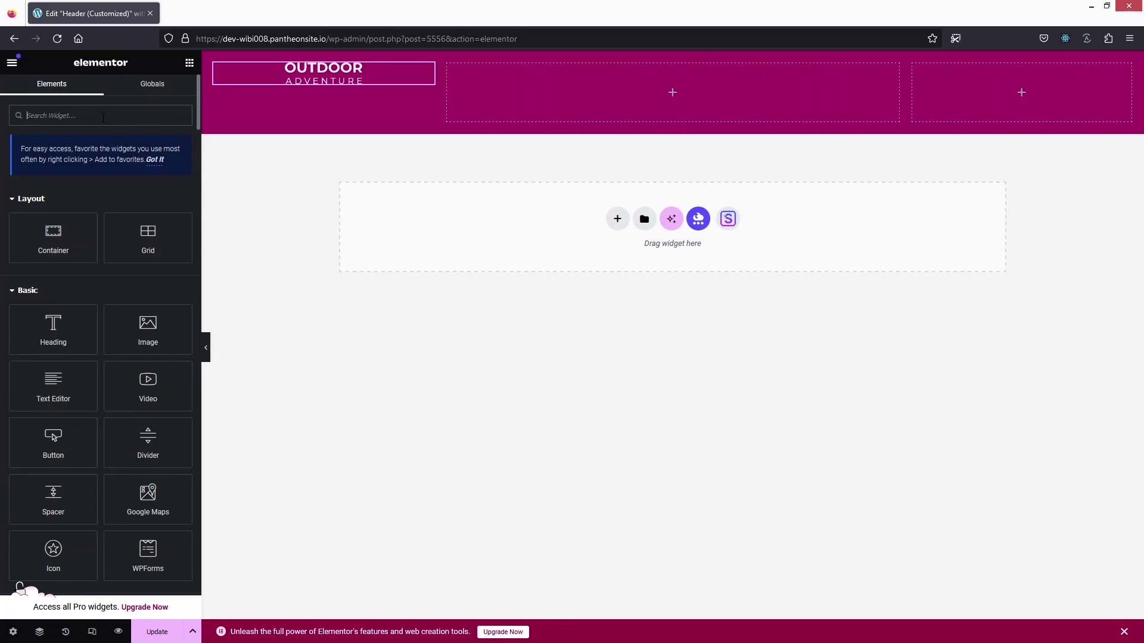
type("nav")
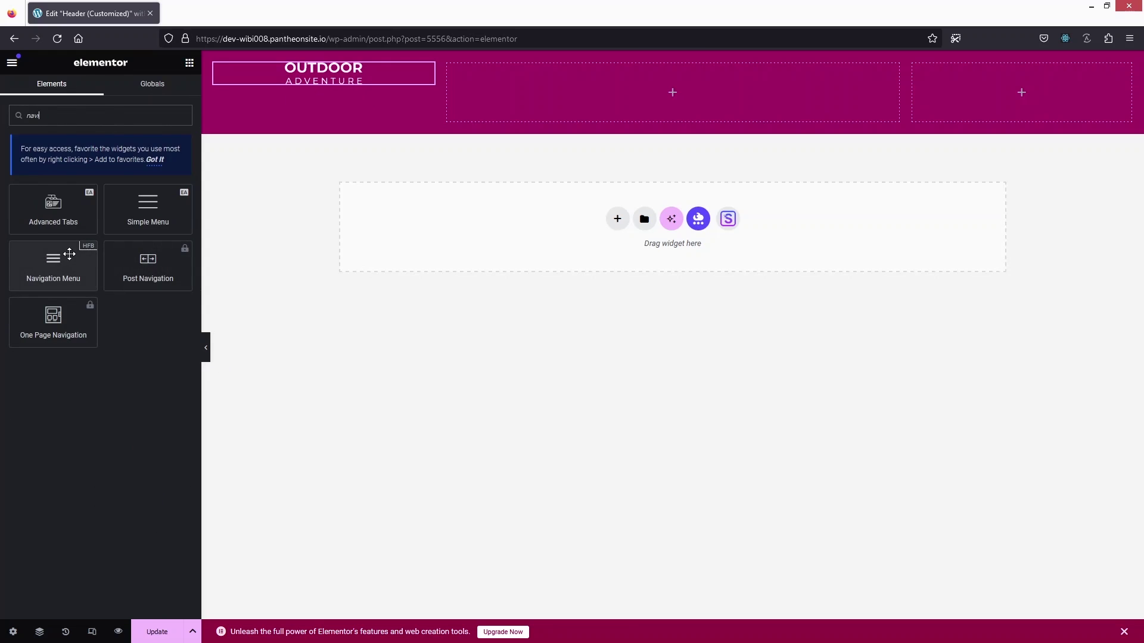
left_click_drag(48, 268, 624, 92)
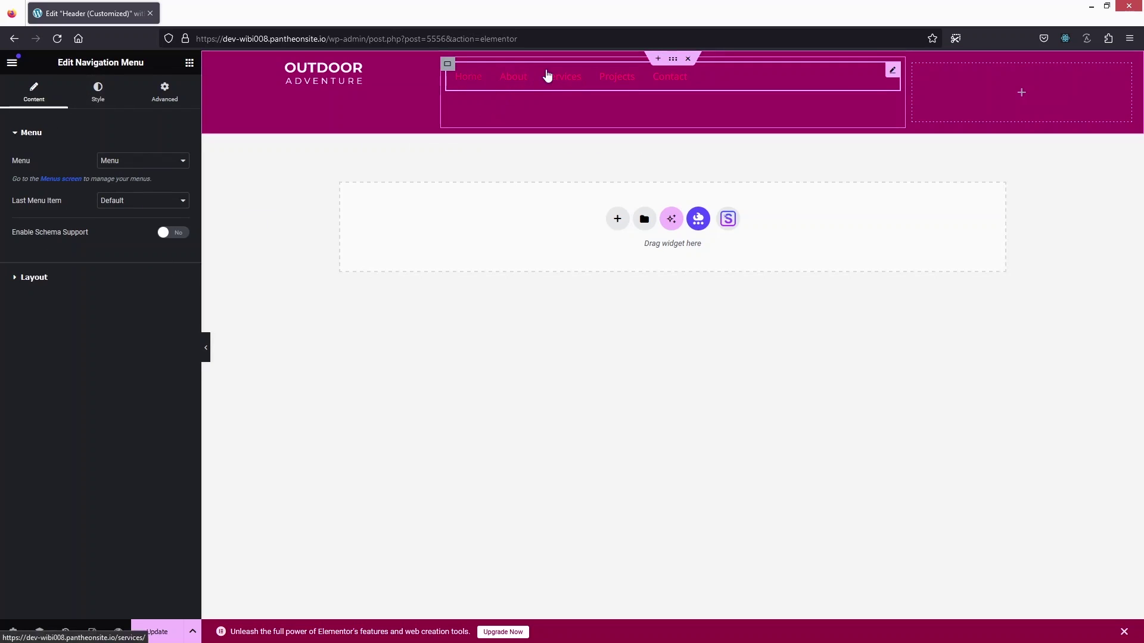
Step: Set the navigation menu's normal text color to white
left_click(113, 87)
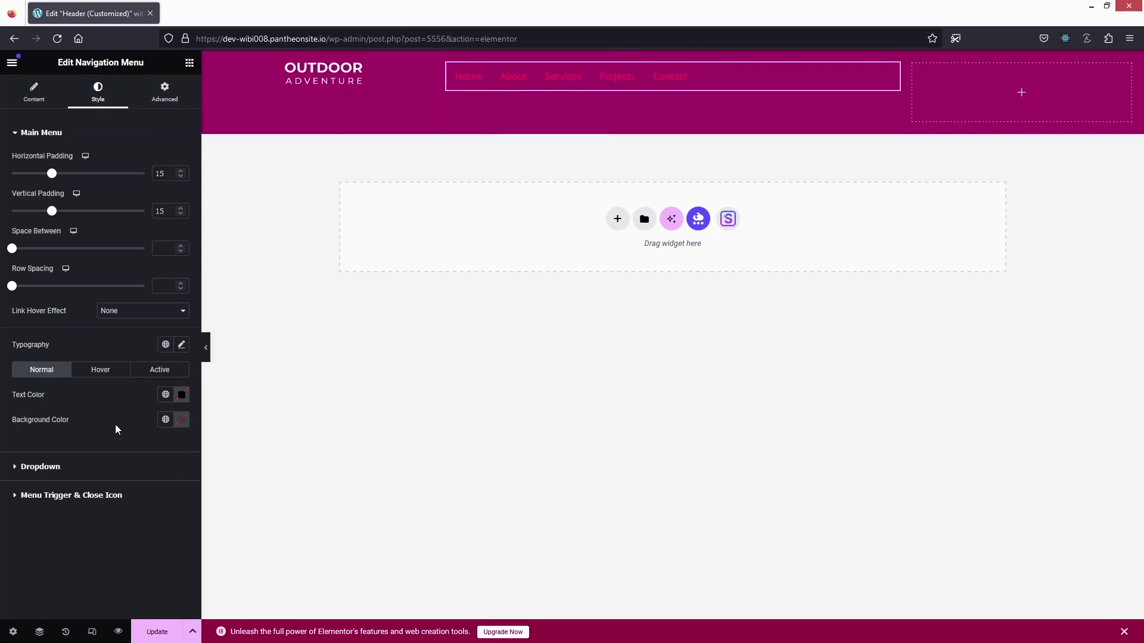
left_click(182, 394)
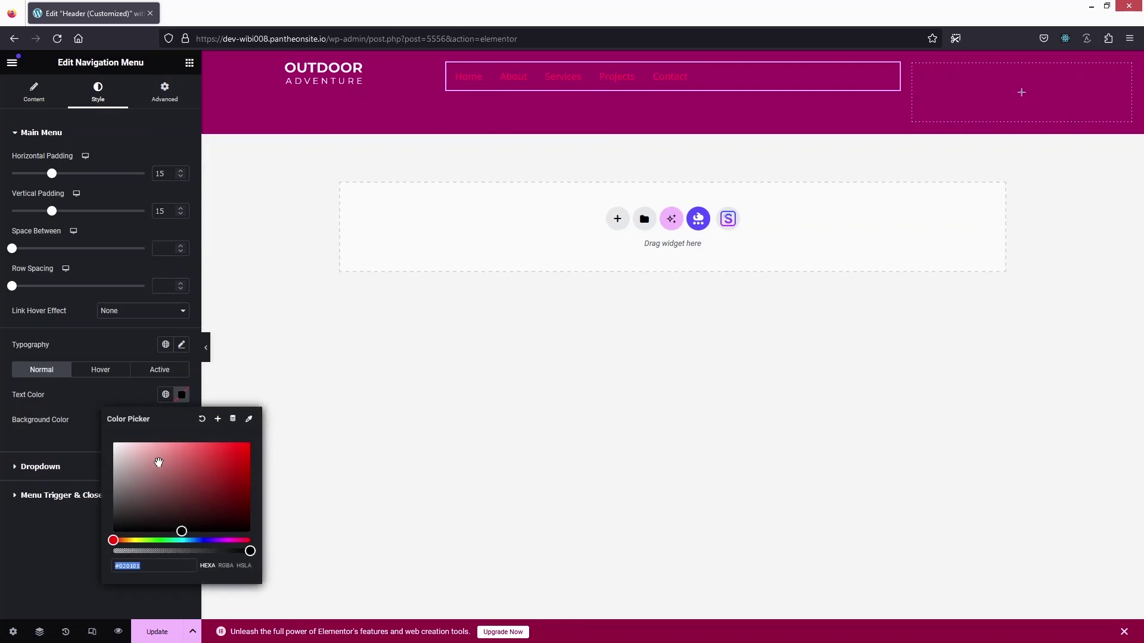
left_click_drag(158, 459, 81, 442)
left_click(80, 441)
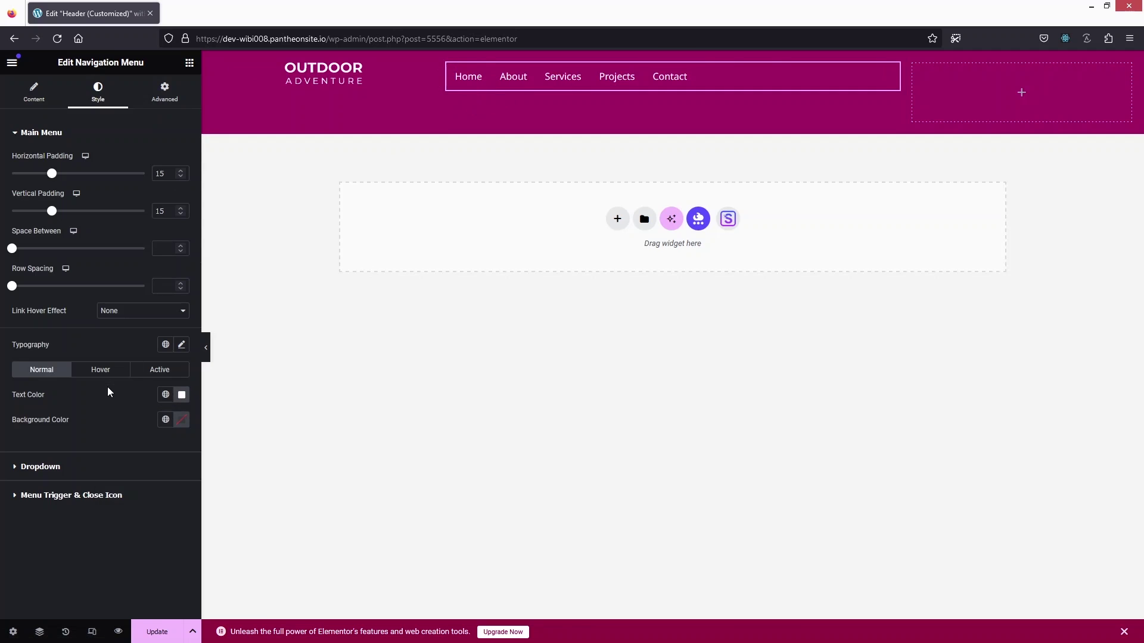
Step: Set the navigation menu's hover text color to light gray
left_click(100, 369)
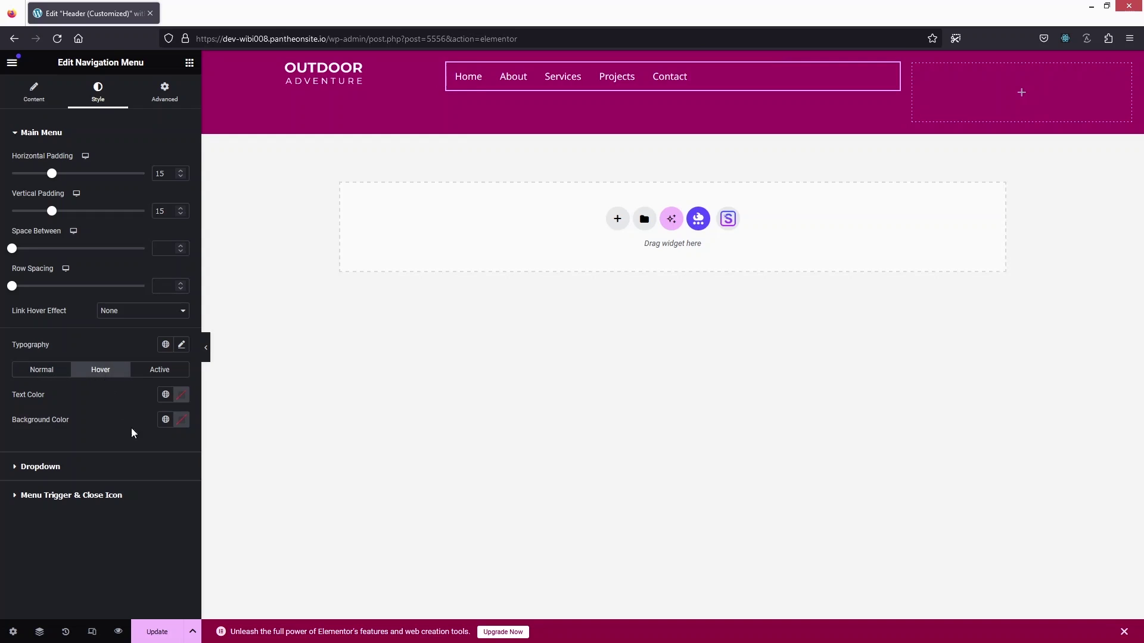
left_click(182, 396)
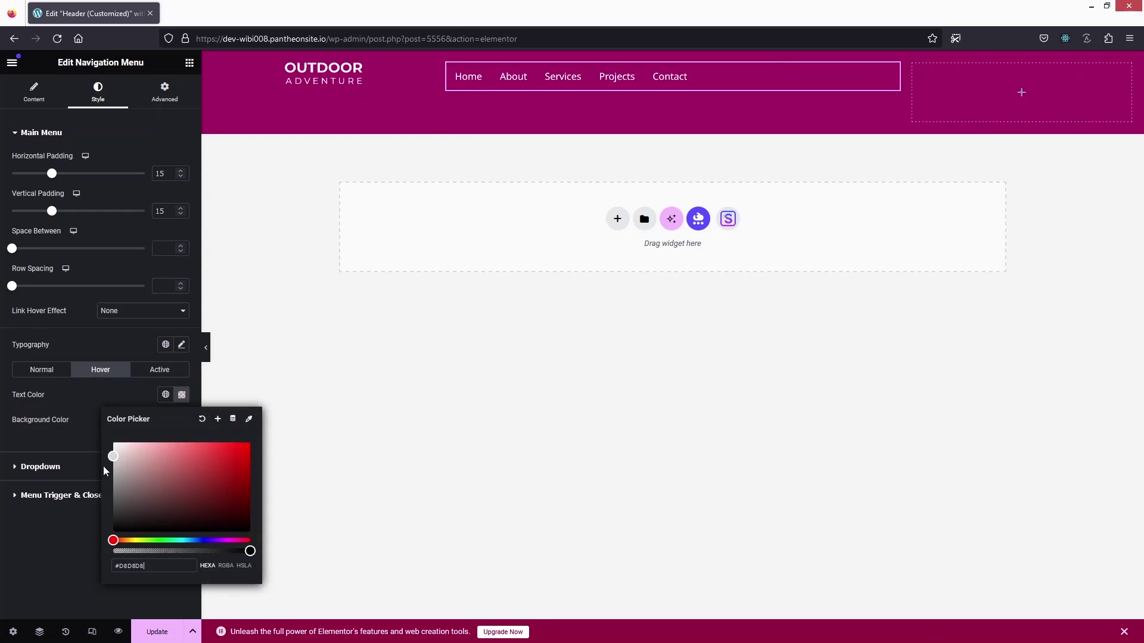
left_click_drag(102, 466, 102, 460)
left_click(93, 456)
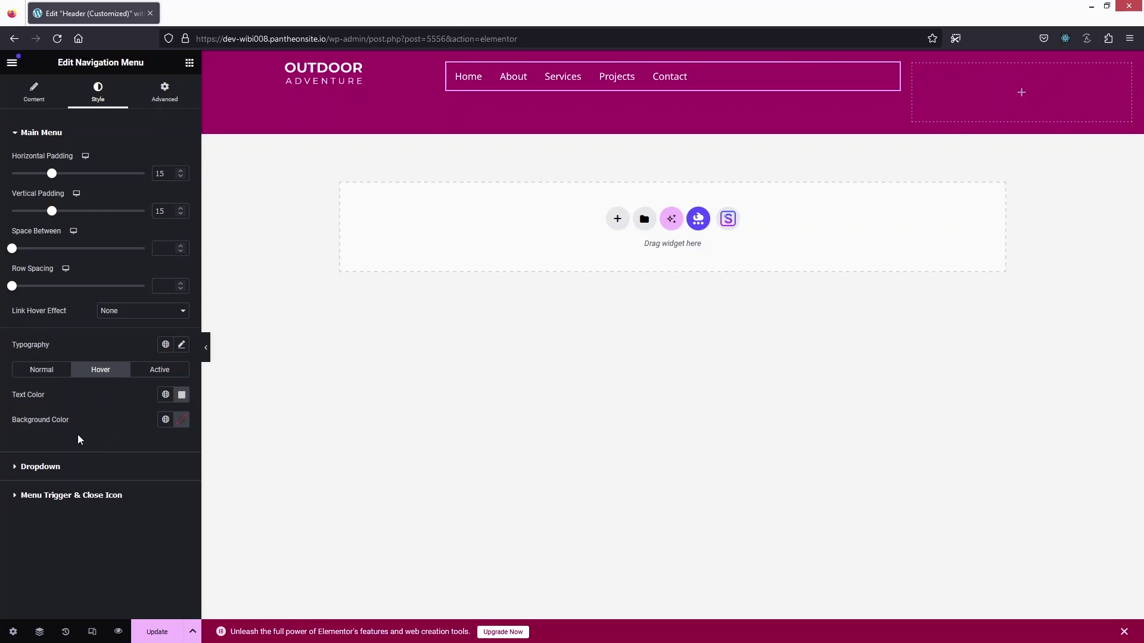
Step: Center-align the navigation menu and set its responsive breakpoint to Mobile (768px >)
left_click(34, 93)
left_click(10, 278)
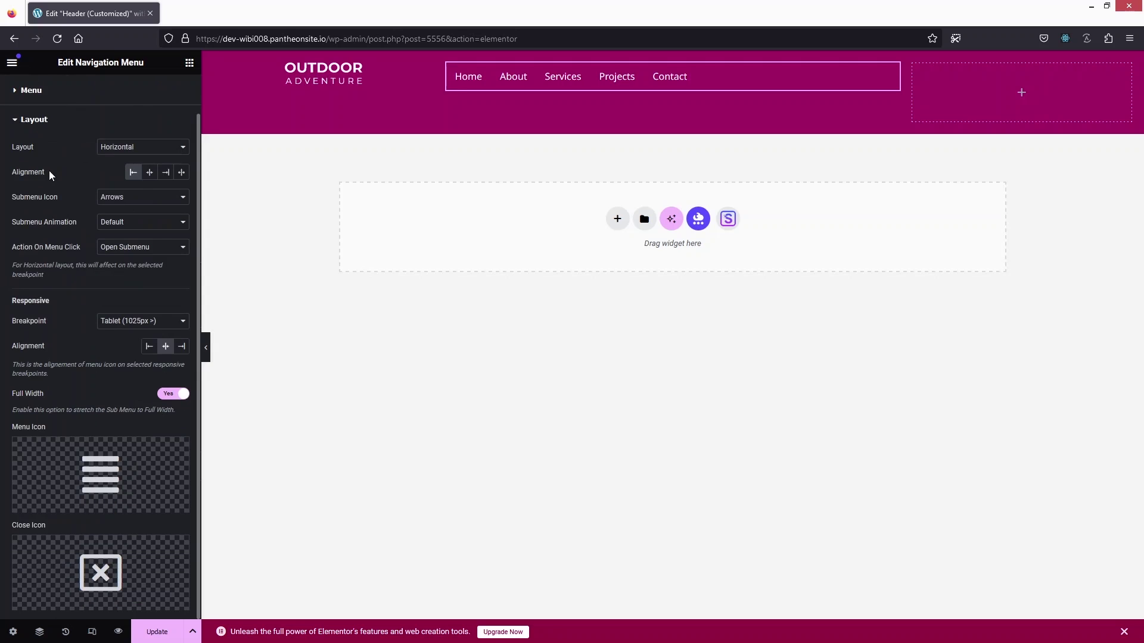
left_click(149, 173)
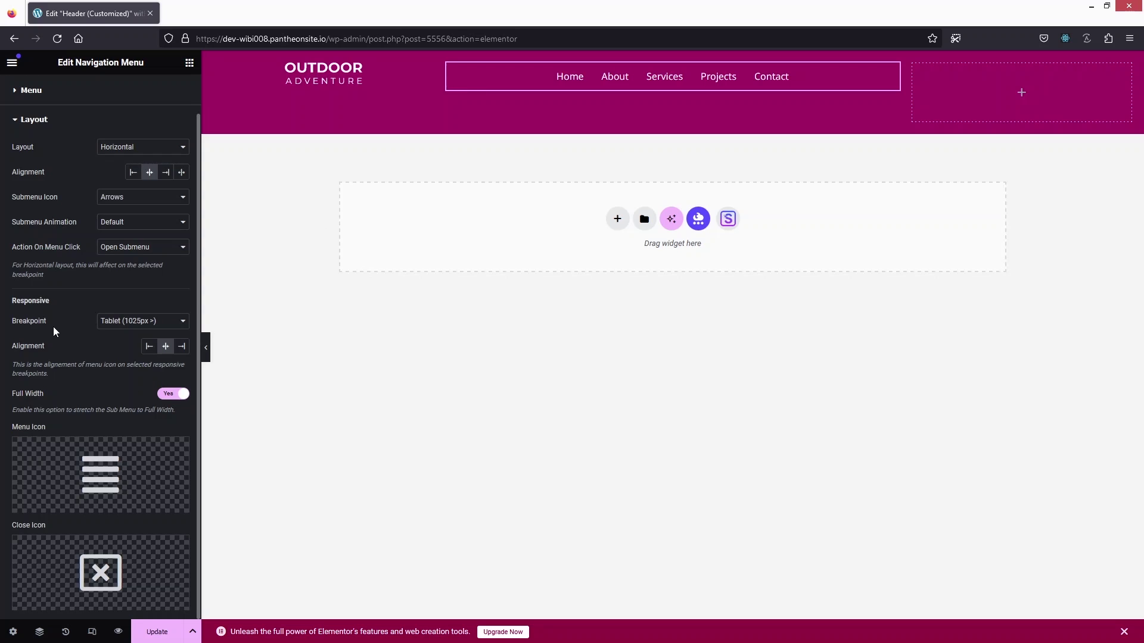
left_click(143, 325)
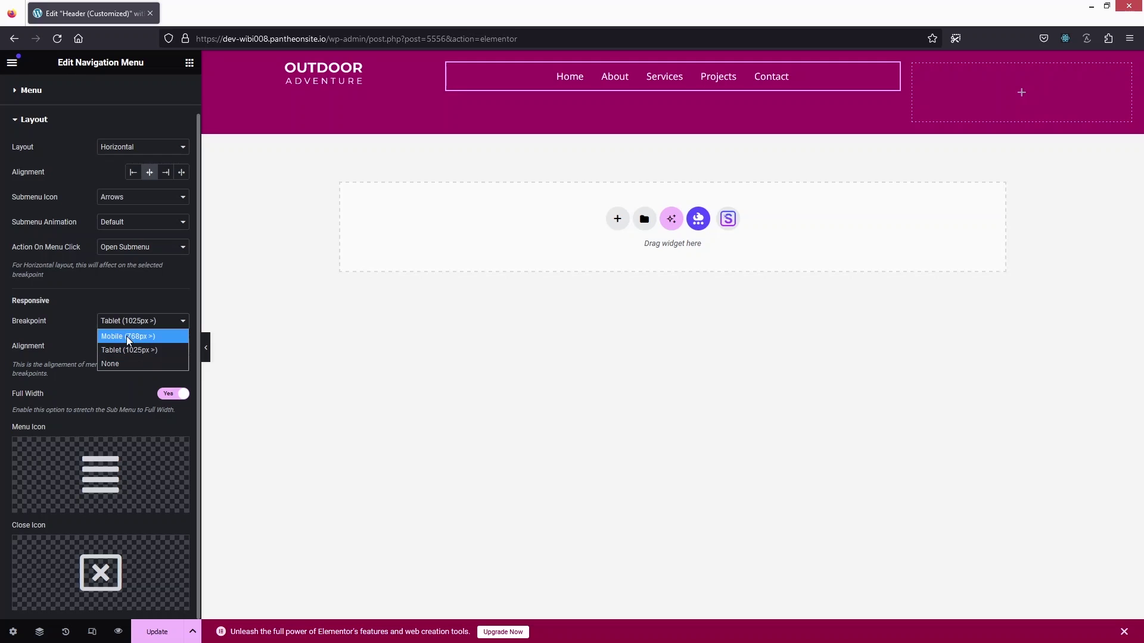
left_click(126, 336)
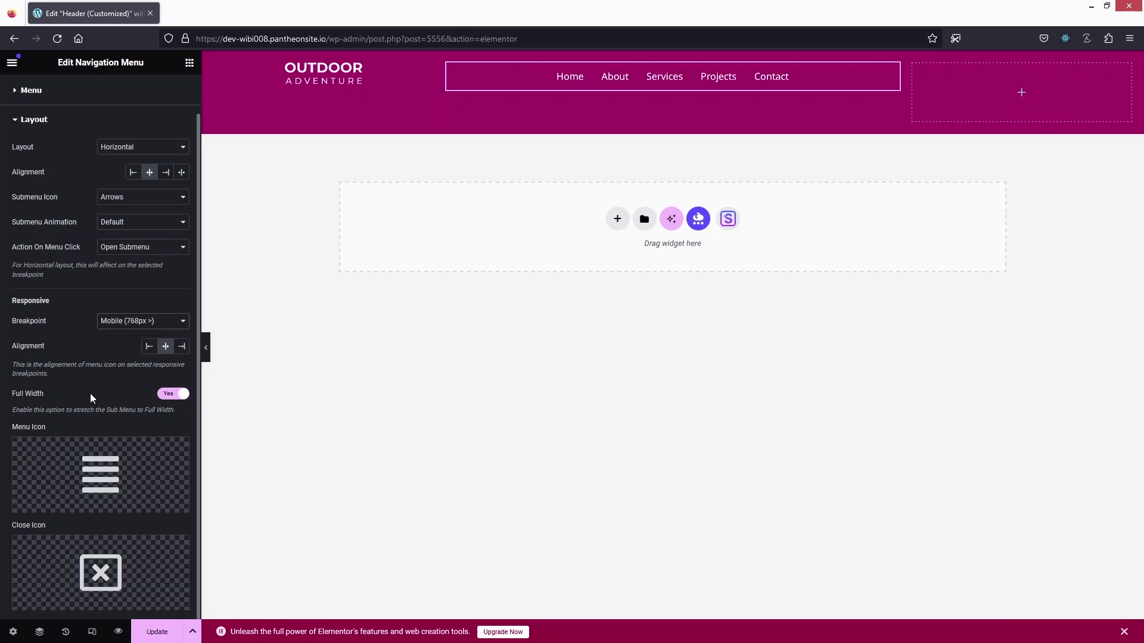
Step: Try the Vertical layout for the navigation menu and return it to Horizontal
scroll(179, 196, "up", 1)
left_click(180, 190)
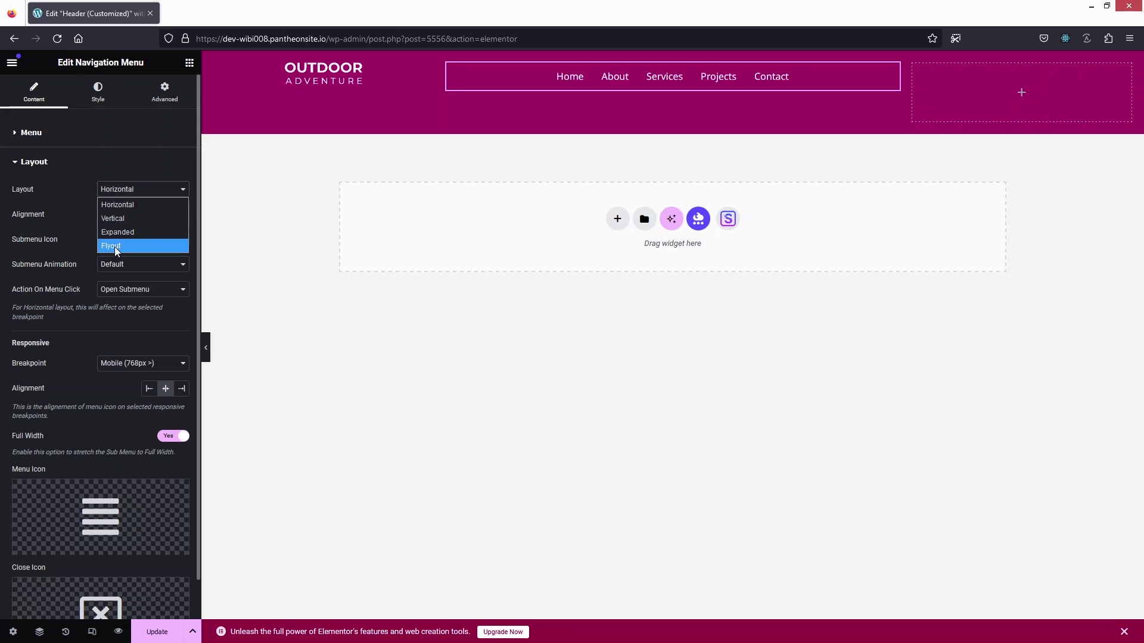
left_click(134, 220)
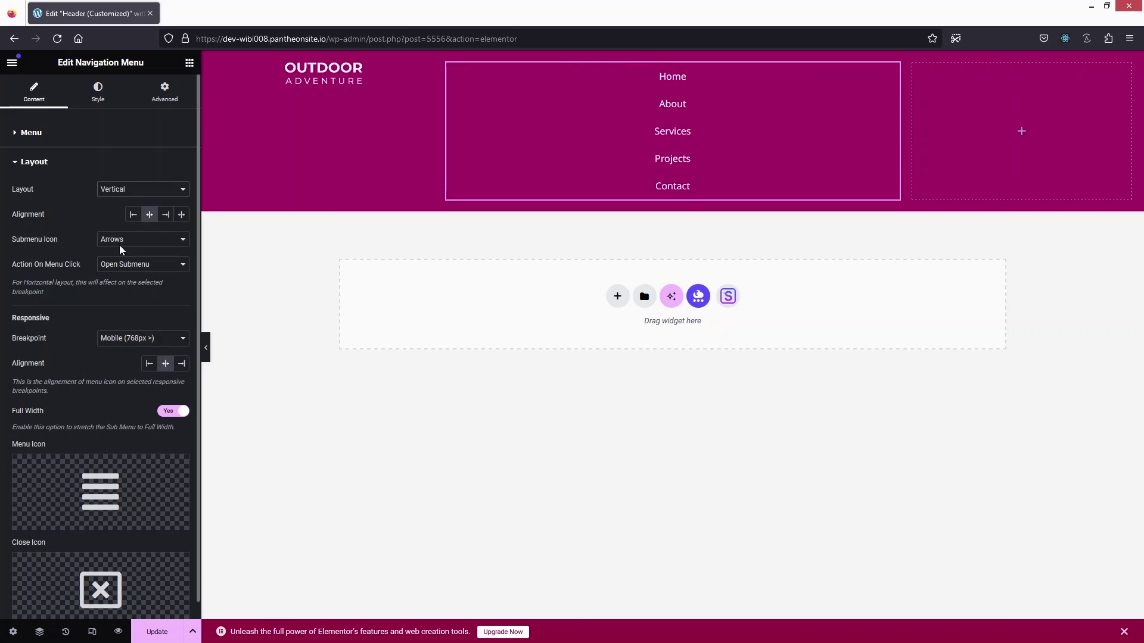
left_click(122, 191)
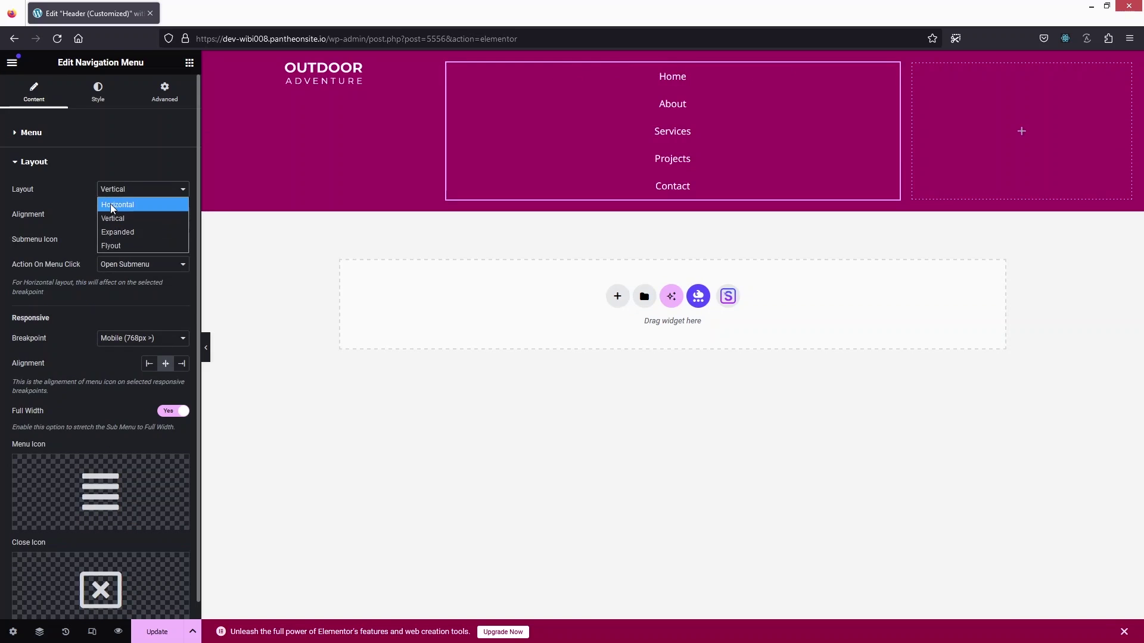
left_click(113, 206)
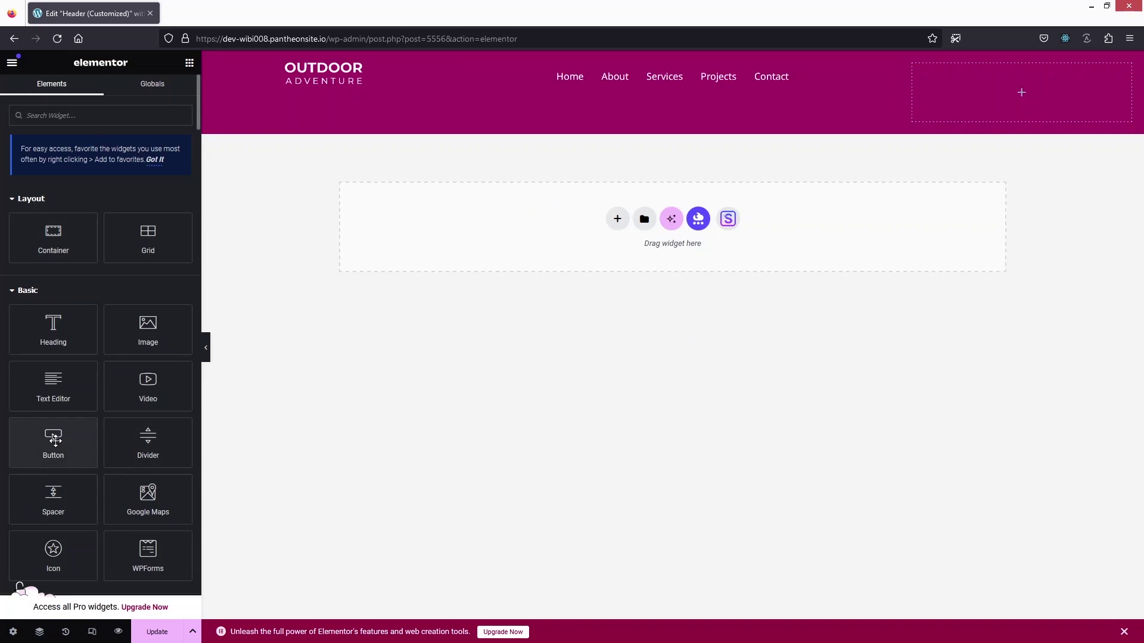
Step: Add a Button widget to the header's third column with the text "Contact Us"
left_click_drag(53, 452, 1027, 95)
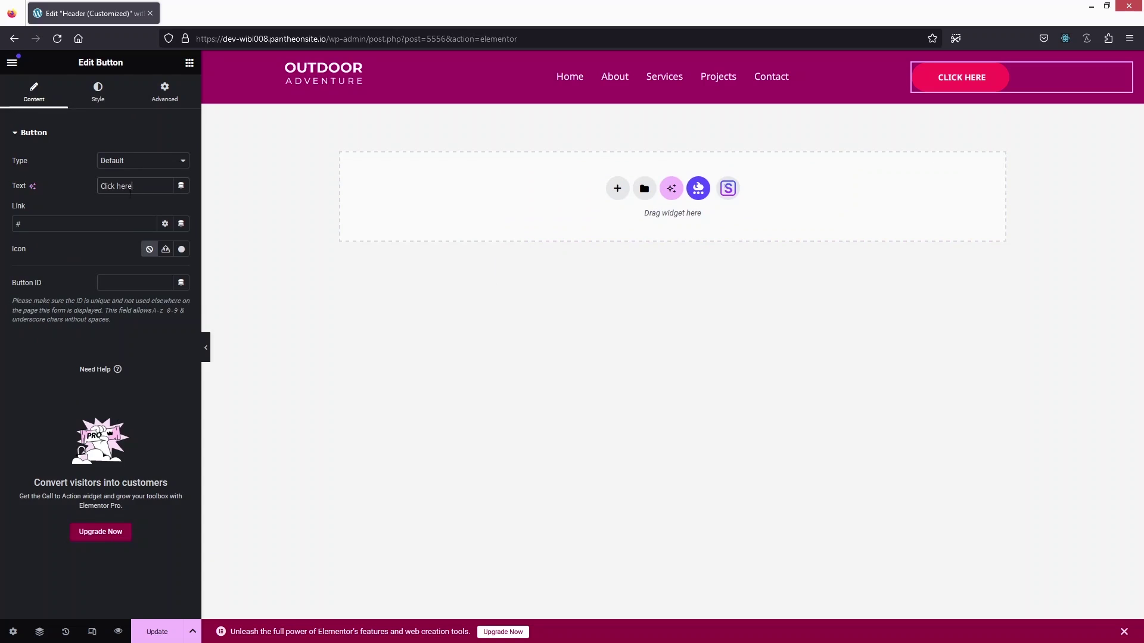
left_click_drag(130, 194, 95, 195)
type("Contact Us")
Step: Center the Contact Us button in its column and set its padding to 15 px on all sides
left_click(98, 91)
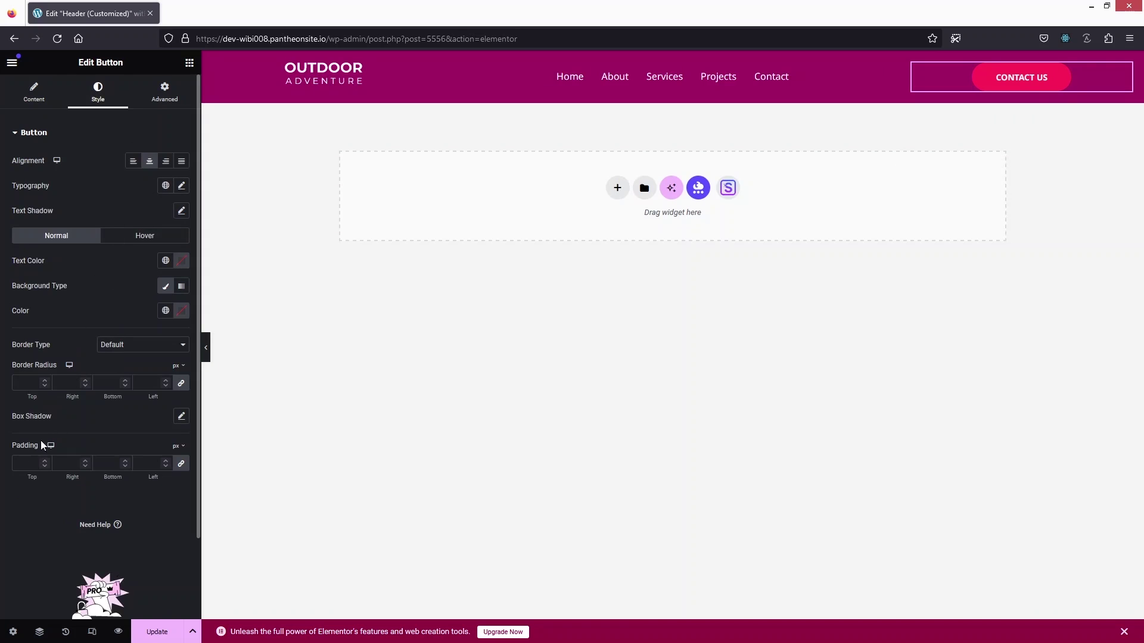
left_click(30, 464)
type("0")
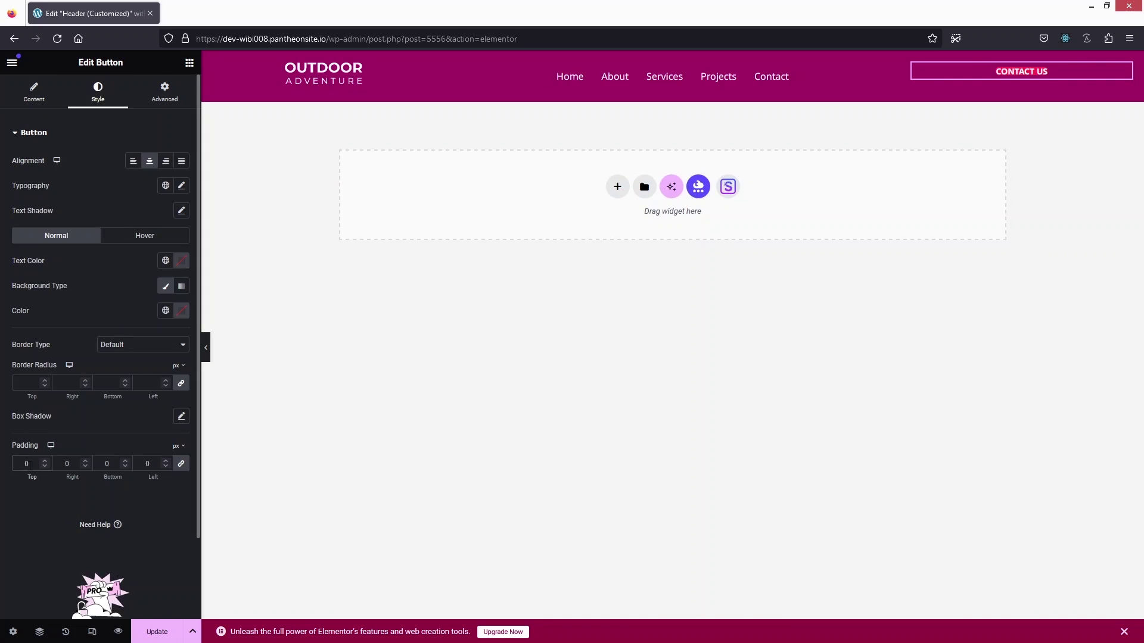
key("BackSpace")
type("10")
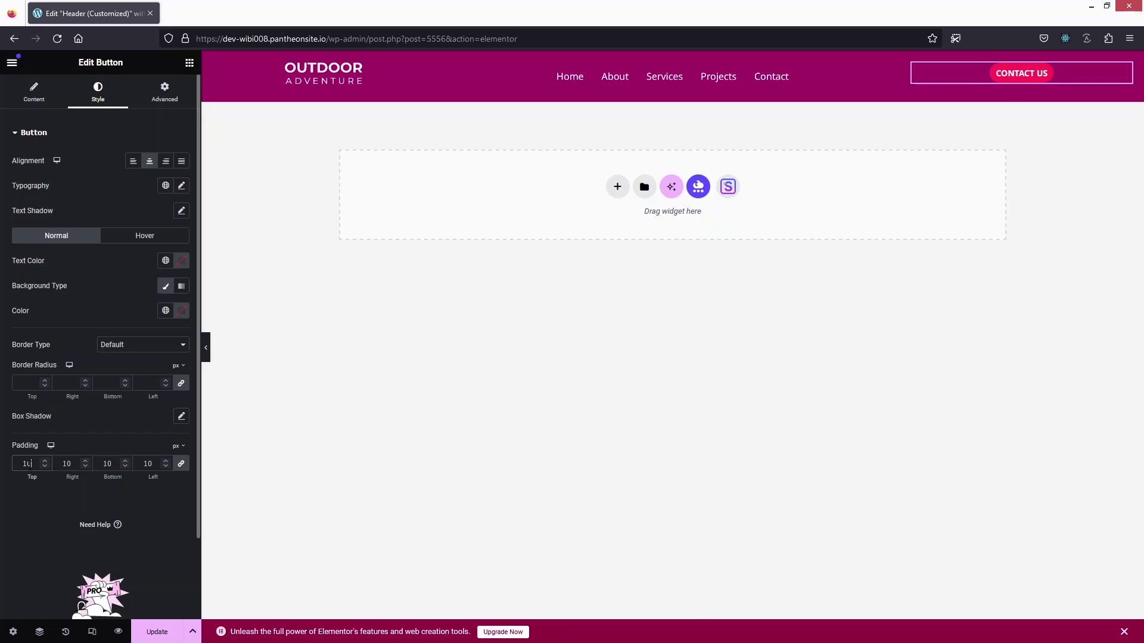
key("BackSpace")
type("5")
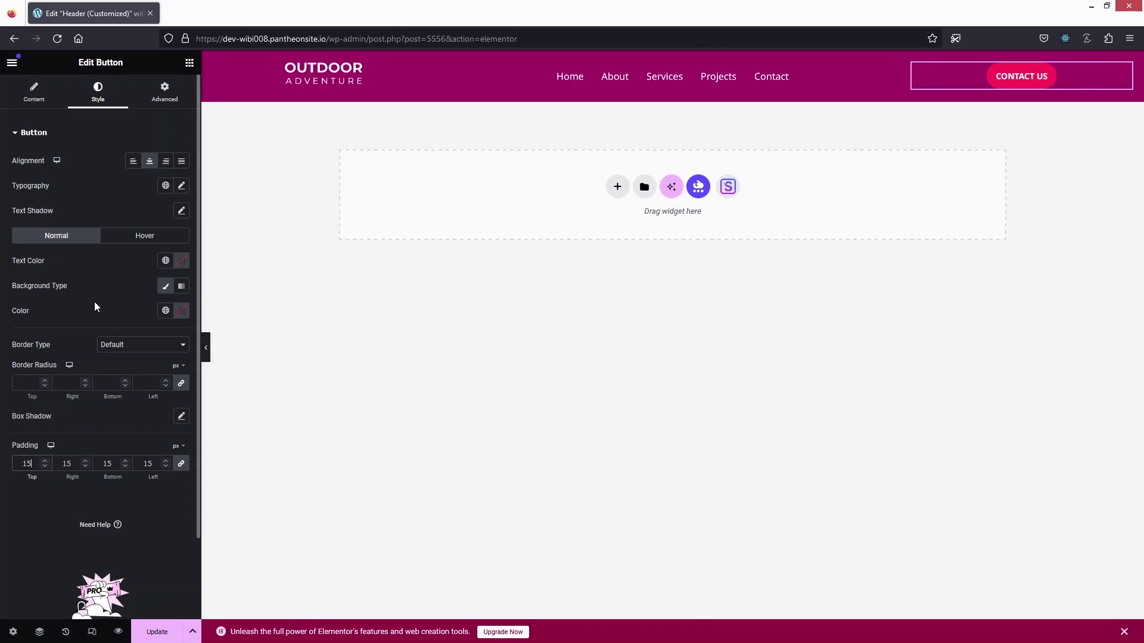
Step: Give the Contact Us button a white #FFFFFF background and magenta text, #A50094
left_click(182, 310)
left_click_drag(146, 378, 97, 339)
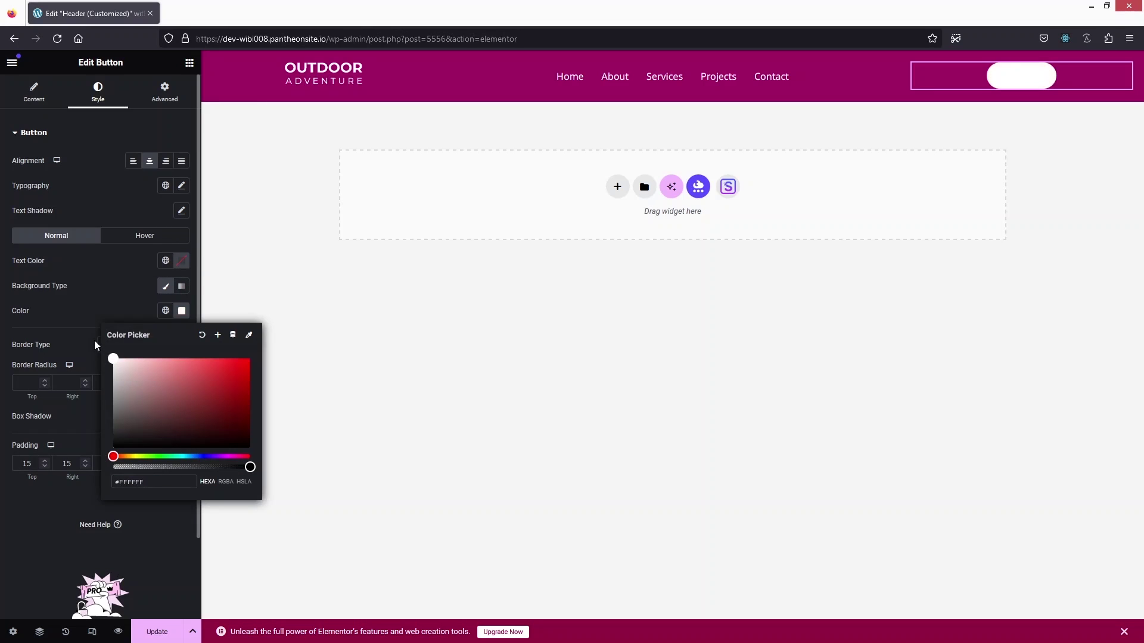
left_click(87, 265)
left_click(181, 260)
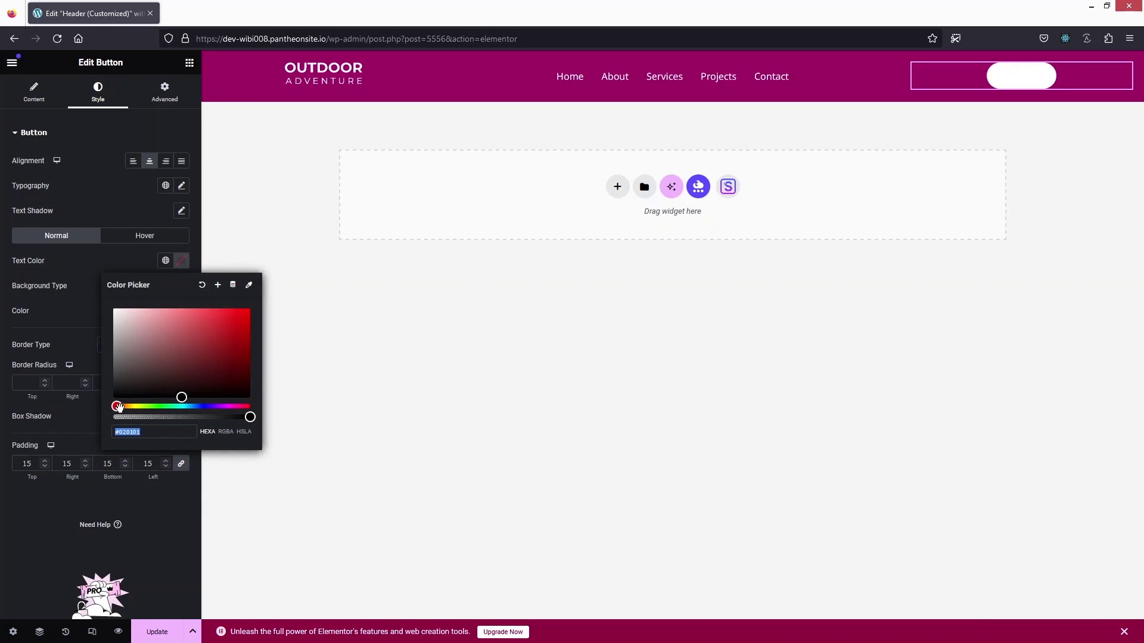
left_click_drag(113, 407, 229, 407)
left_click_drag(181, 397, 250, 340)
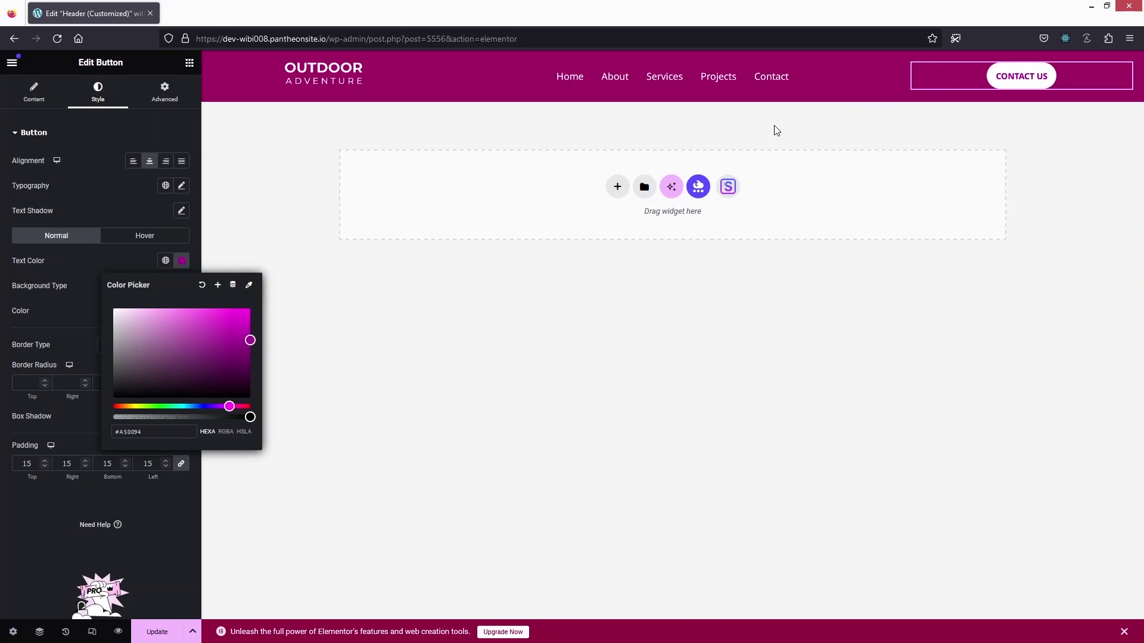
left_click(165, 495)
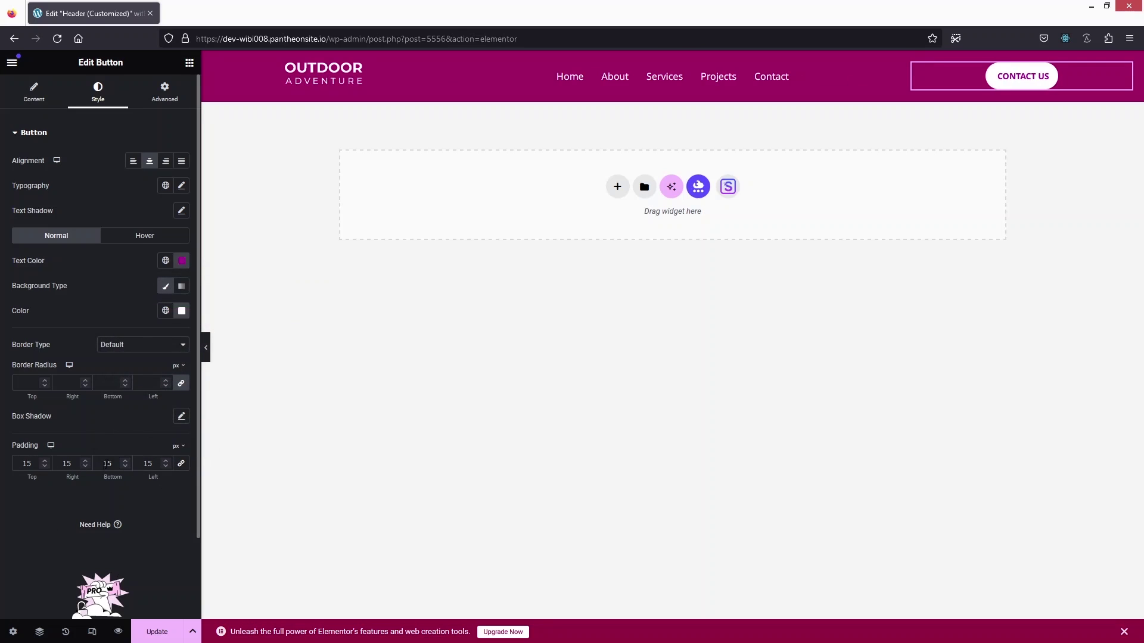
Step: Unlink the button's padding values and set the top and bottom padding to 10 px
scroll(127, 462, "down", 5)
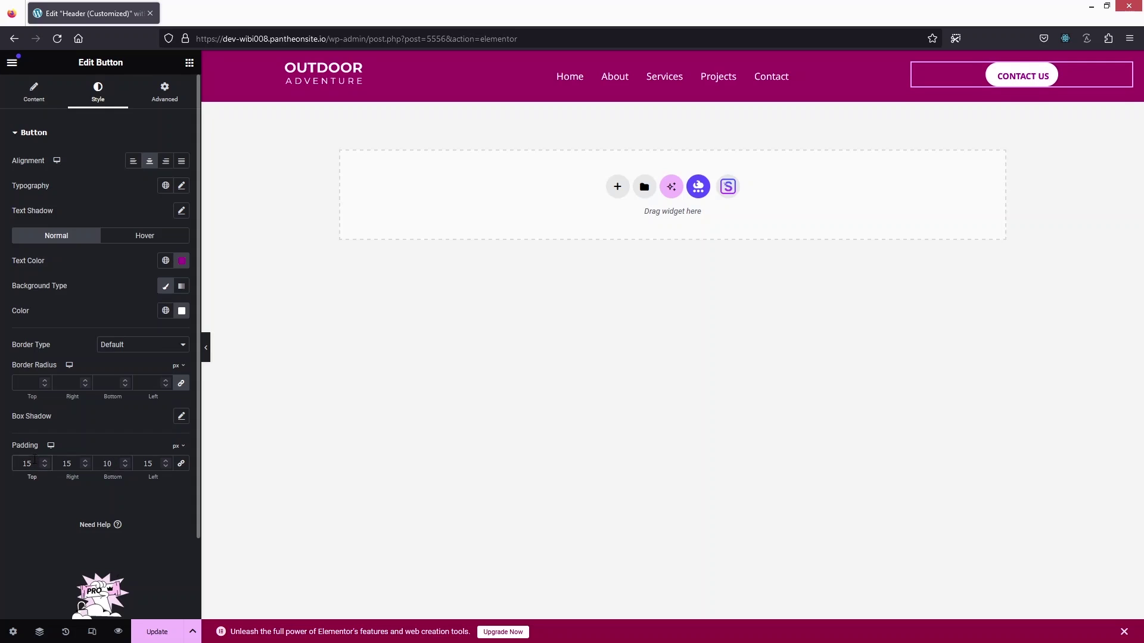
scroll(34, 459, "down", 5)
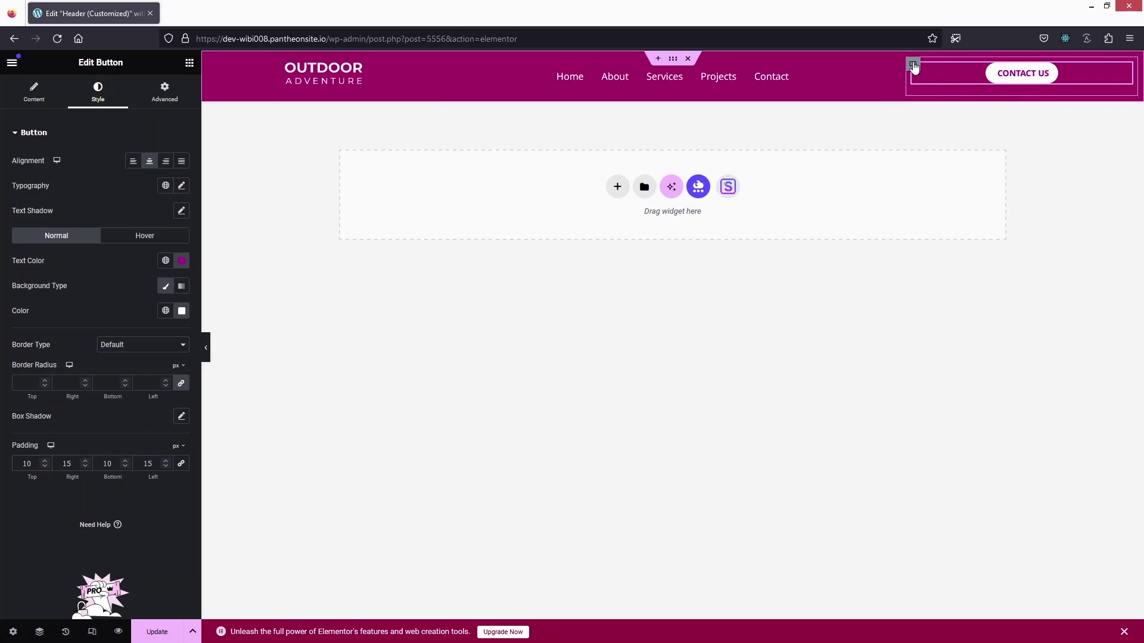
Step: Set Justify Content to Center for the button, navigation menu and logo columns of the header
left_click(913, 66)
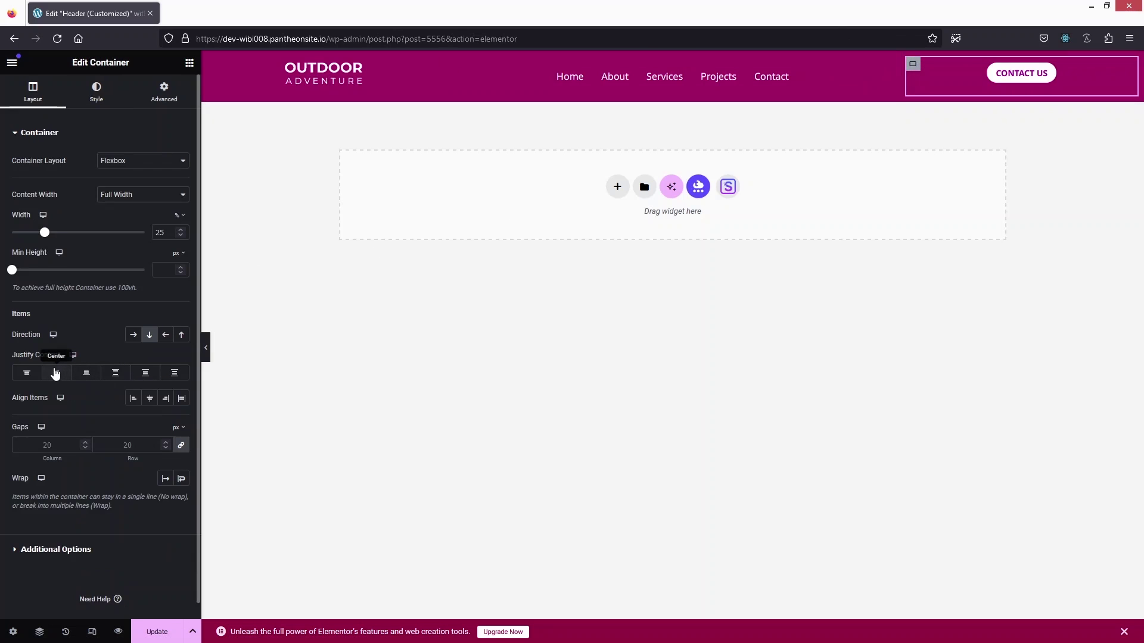
left_click(55, 373)
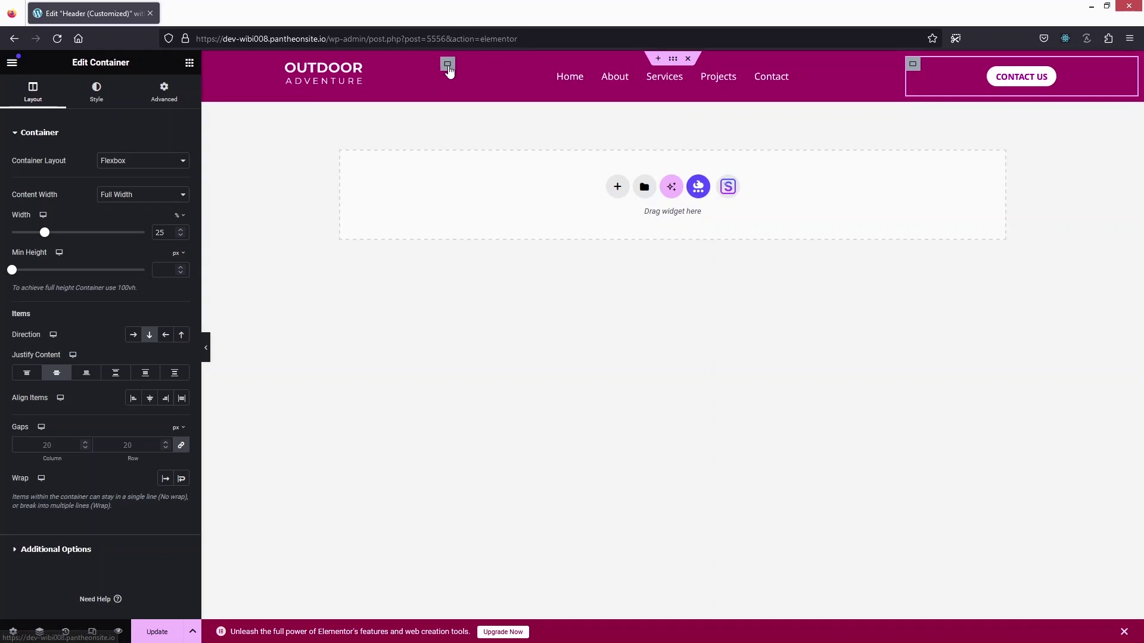
left_click(448, 66)
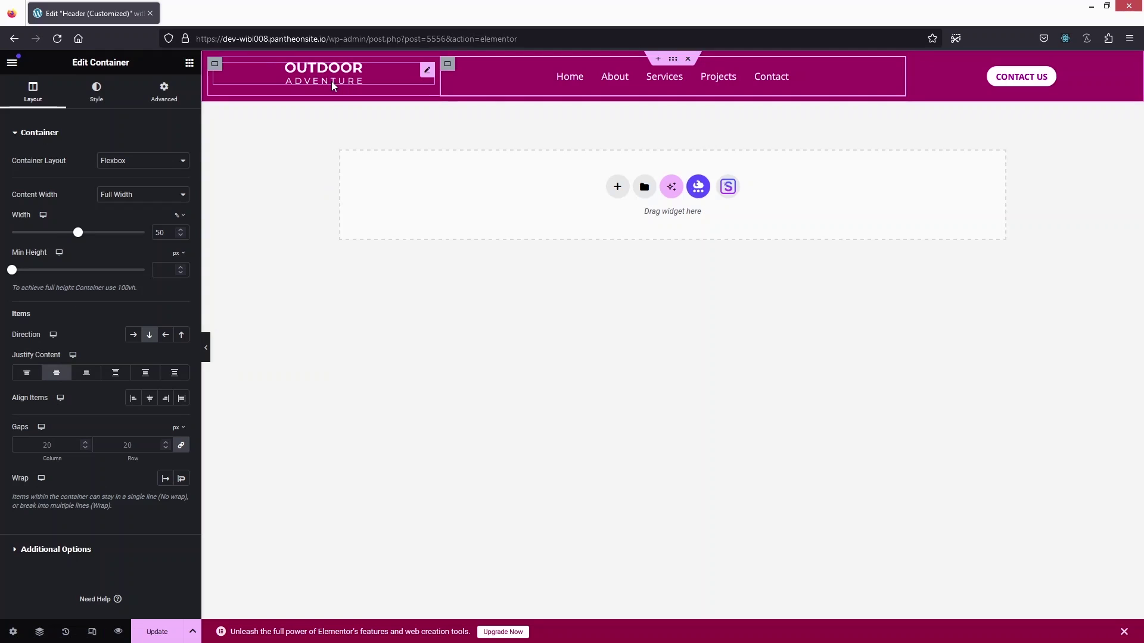
left_click(215, 64)
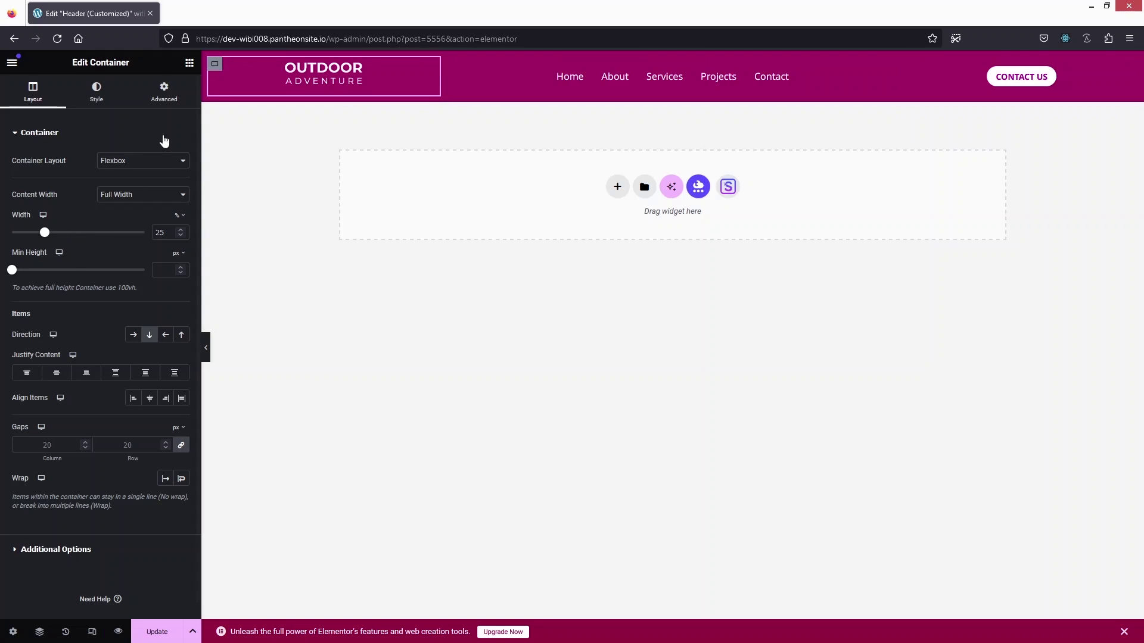
left_click(318, 338)
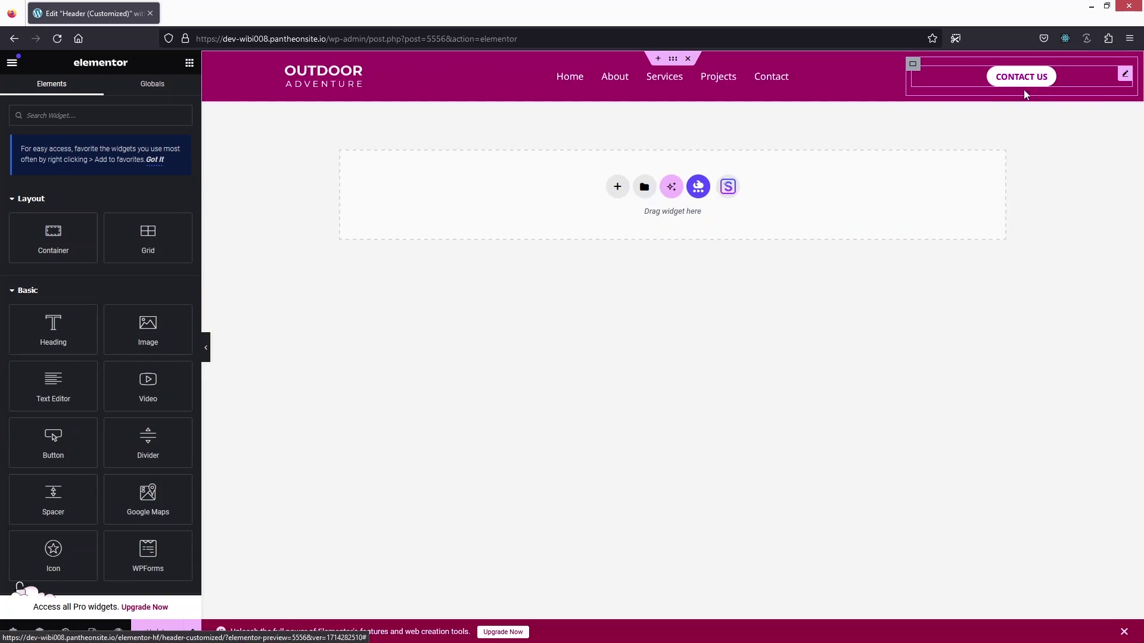
Step: Set the Contact Us button's left and right padding to 20 px and save the header with Update
left_click(1039, 83)
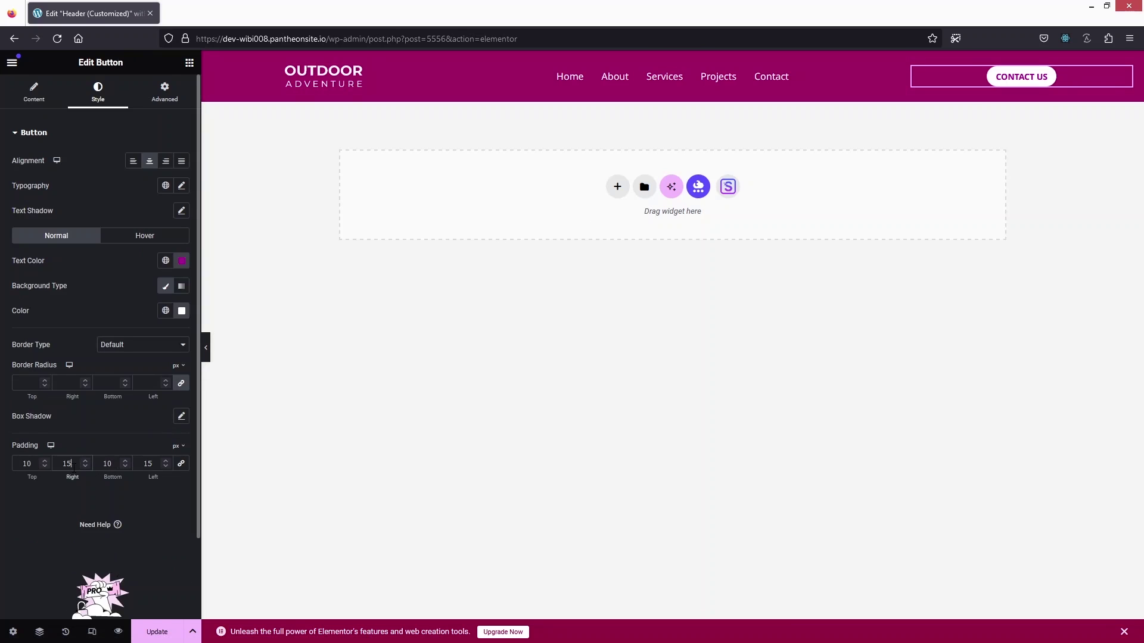
double_click(73, 464)
type("020")
double_click(149, 464)
type("20")
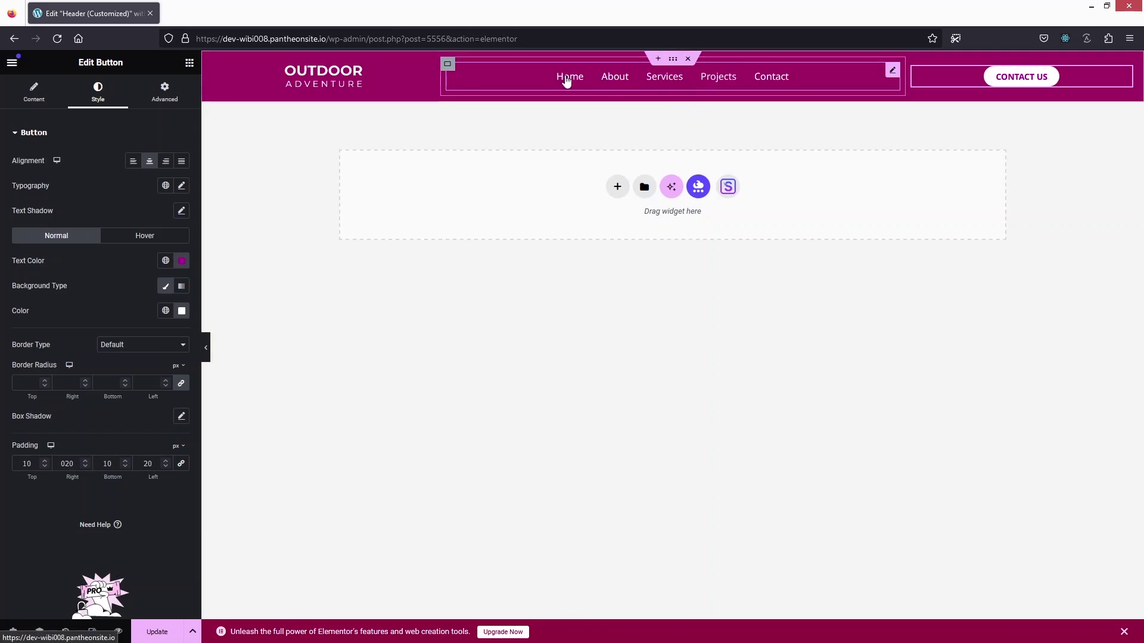
left_click(36, 92)
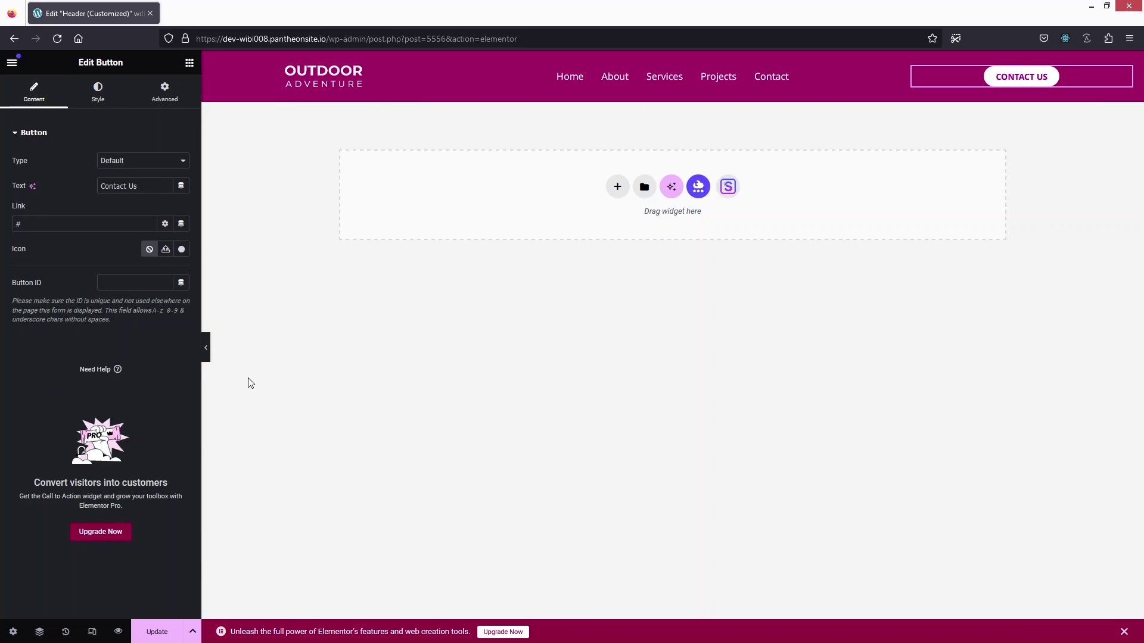
left_click(157, 632)
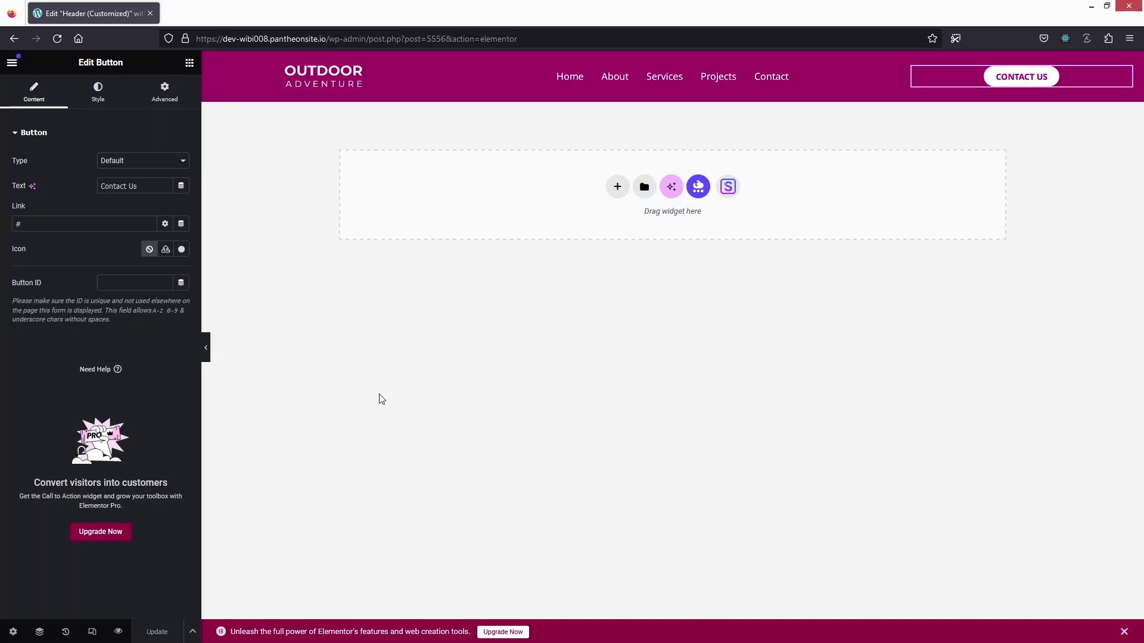
Step: Preview the header in responsive mode at tablet and mobile portrait sizes, and expand the mobile menu
left_click(91, 631)
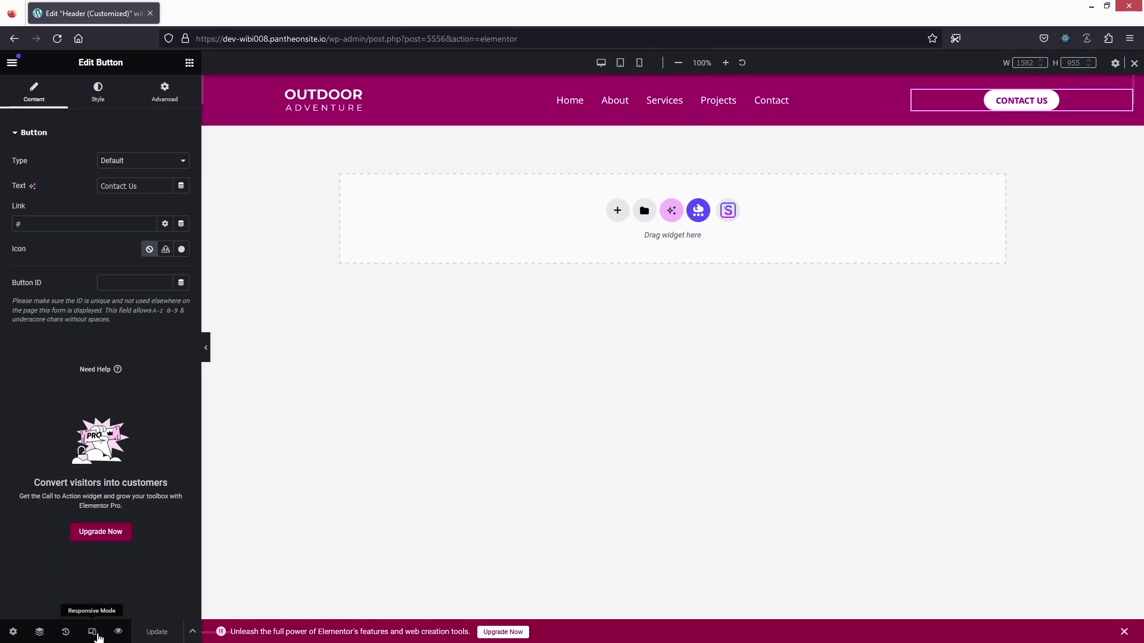
left_click(621, 64)
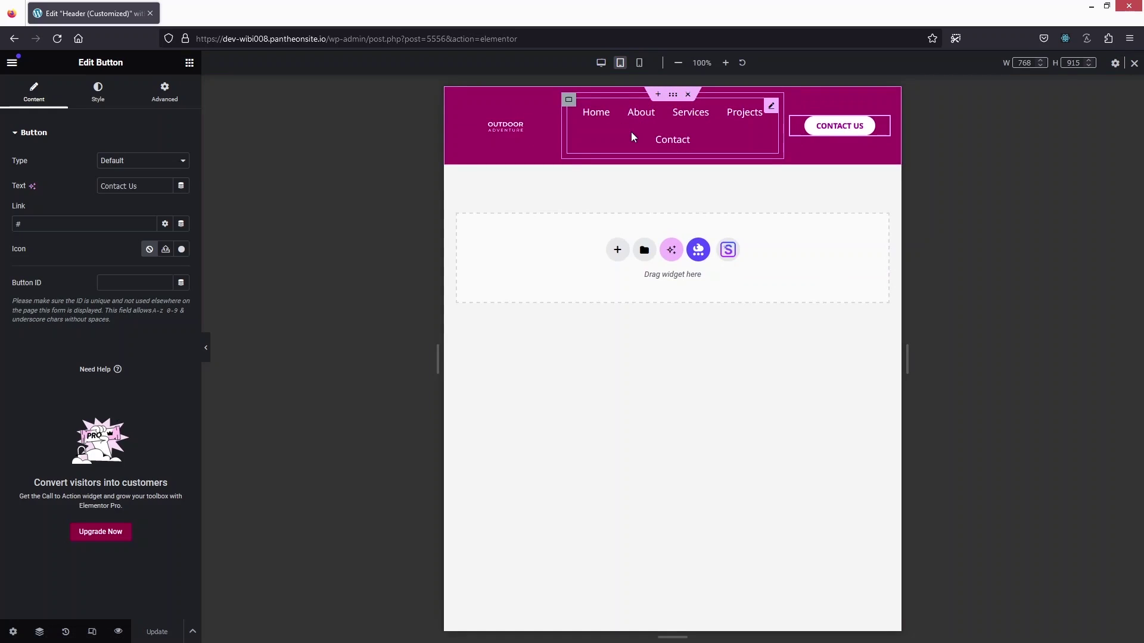
left_click(642, 68)
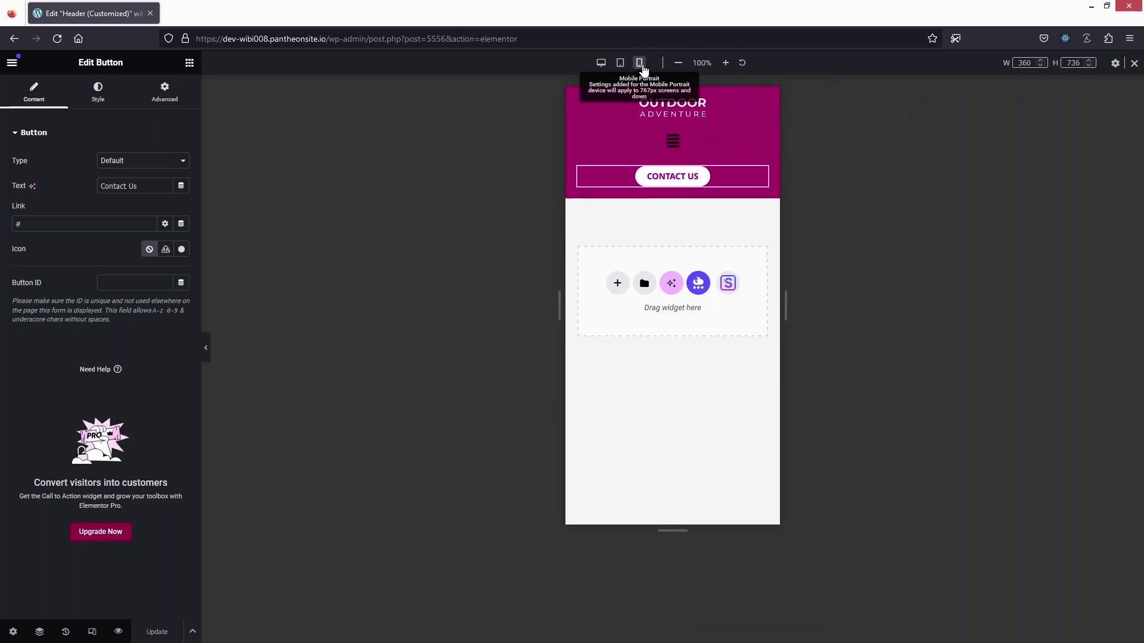
left_click(673, 144)
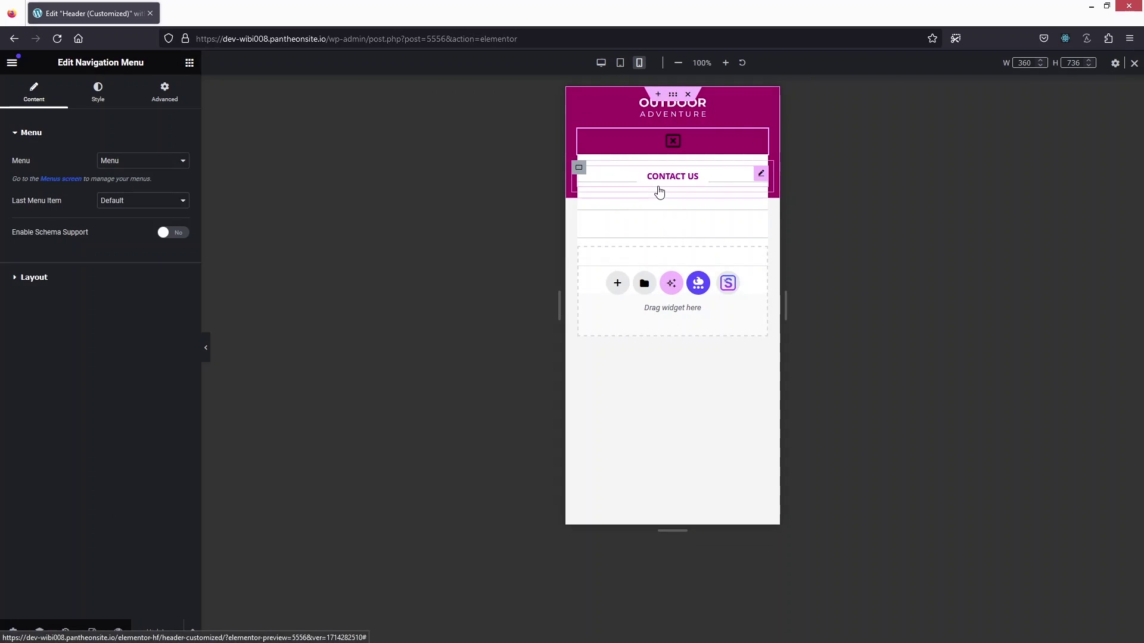
Step: Collapse the mobile menu, switch the preview to tablet size and set the logo image's width to about 60%
left_click(679, 150)
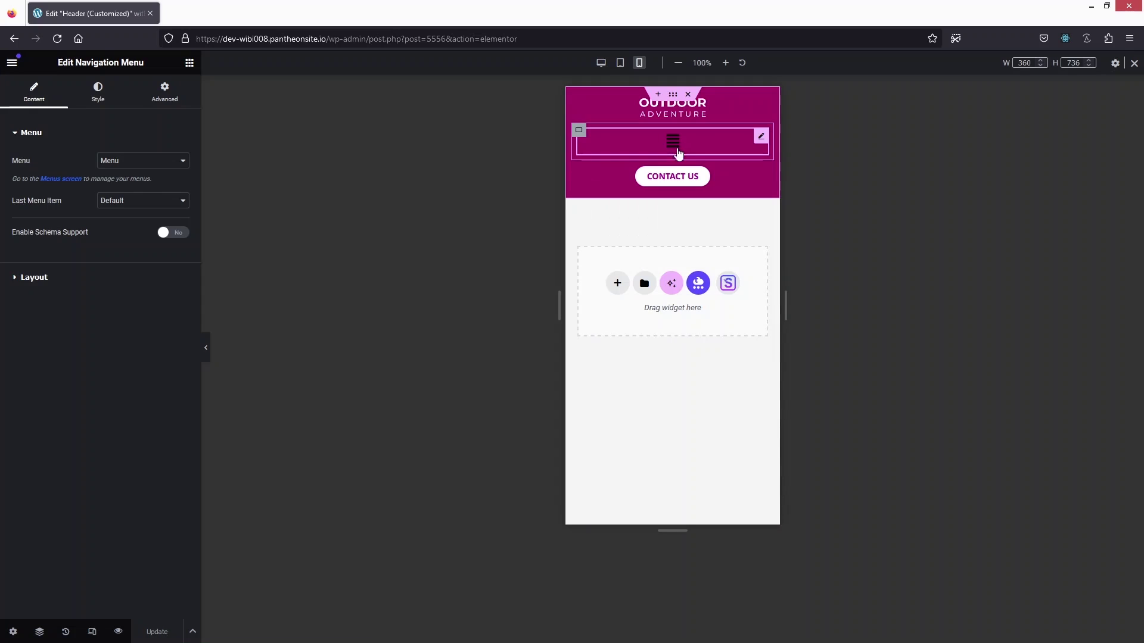
left_click(620, 62)
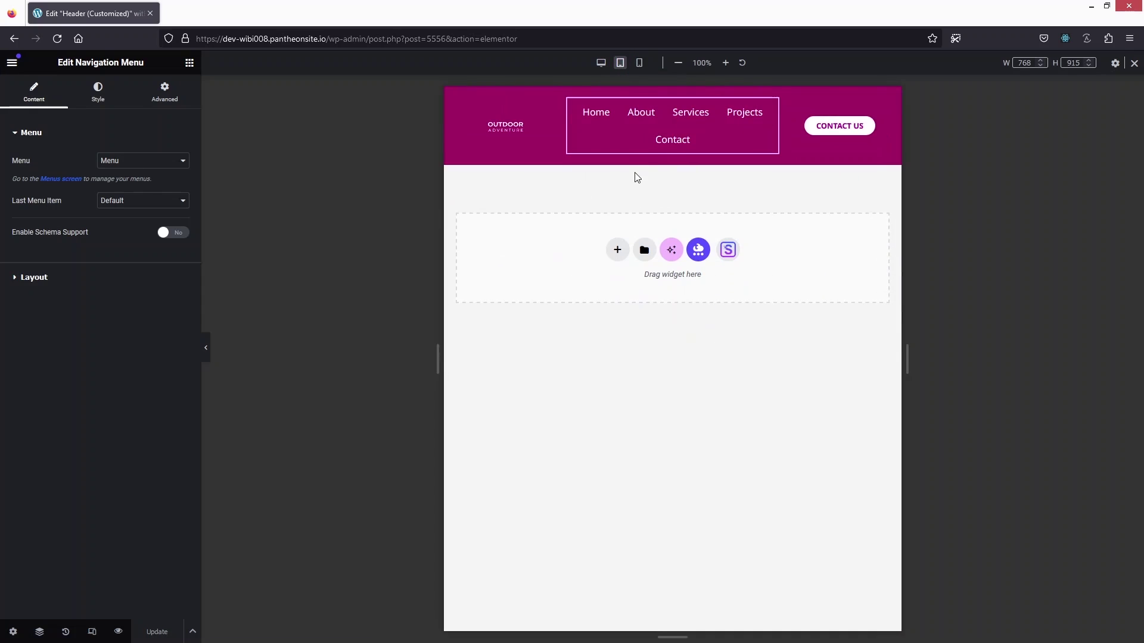
left_click(494, 126)
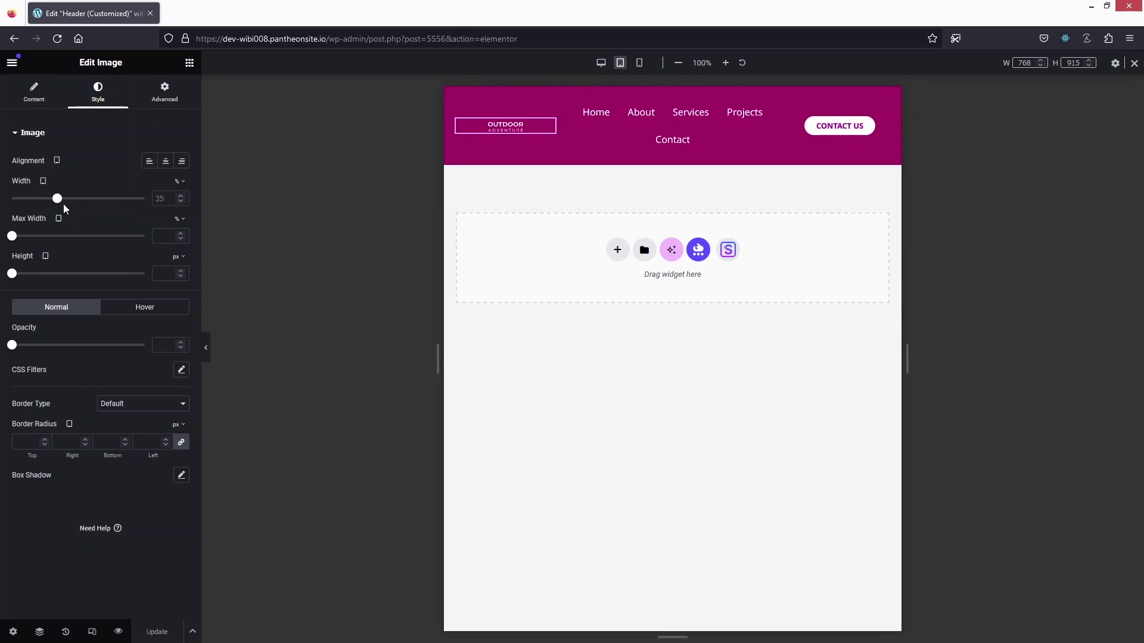
left_click_drag(57, 198, 93, 202)
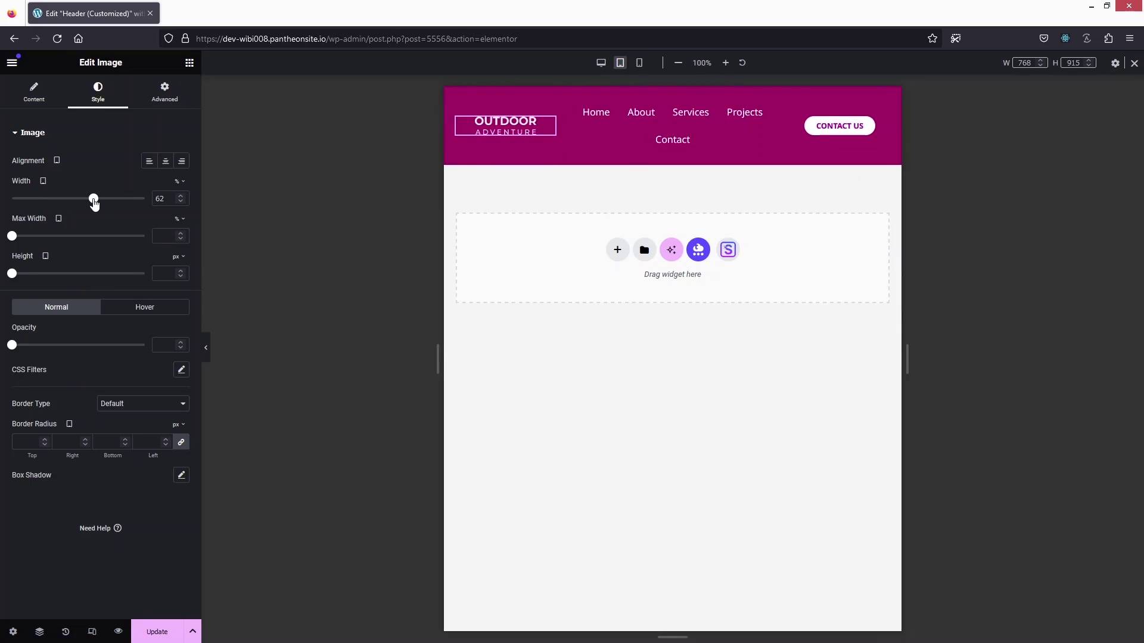
Step: Set the navigation menu's typography size to 15 px for the tablet view
left_click(652, 134)
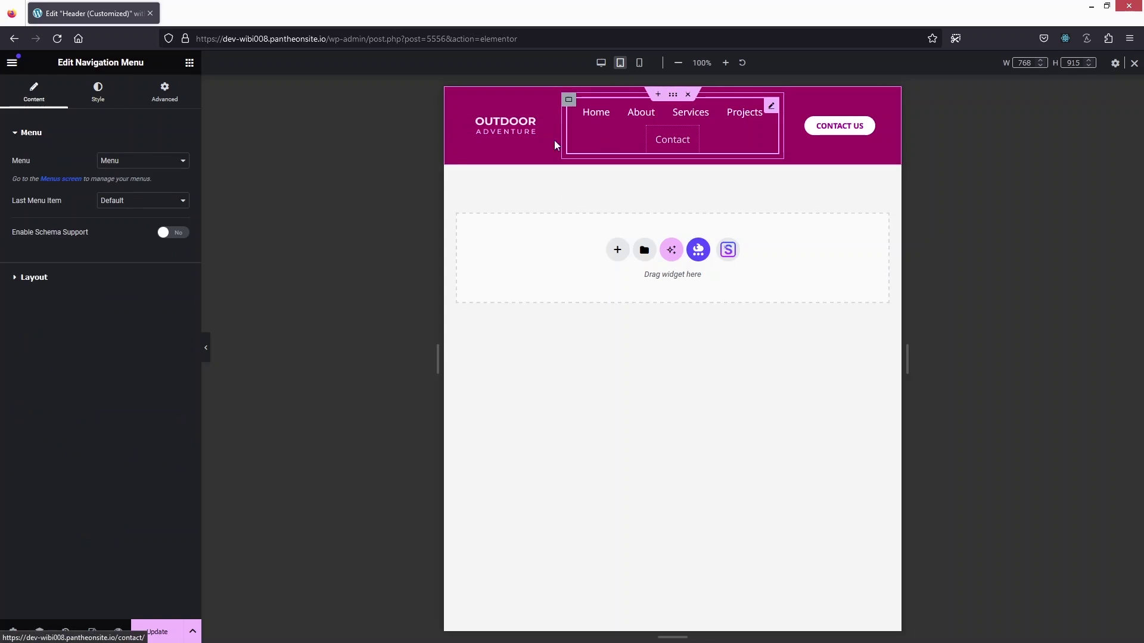
left_click(123, 107)
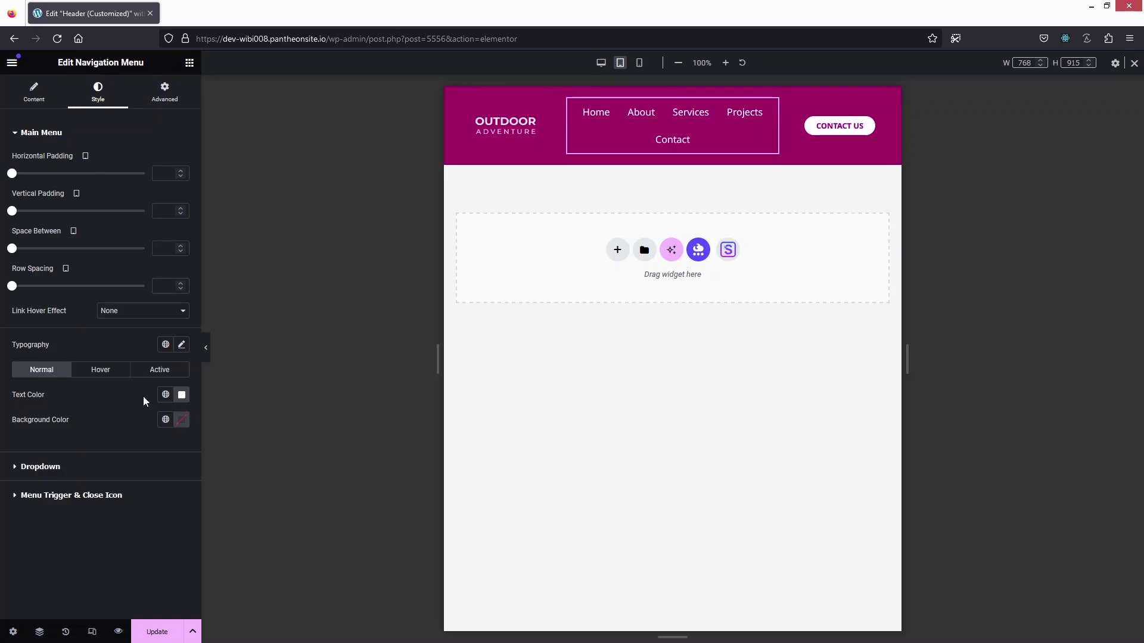
left_click(181, 345)
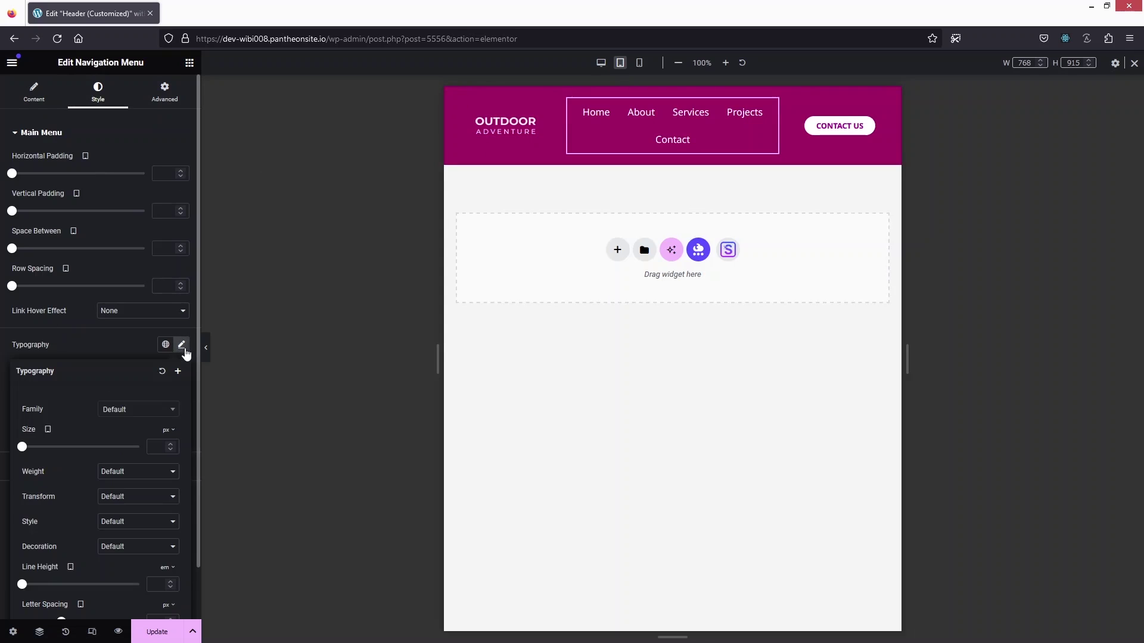
mouse_move(23, 447)
left_mouse_down()
mouse_move(41, 448)
mouse_move(28, 447)
left_mouse_up()
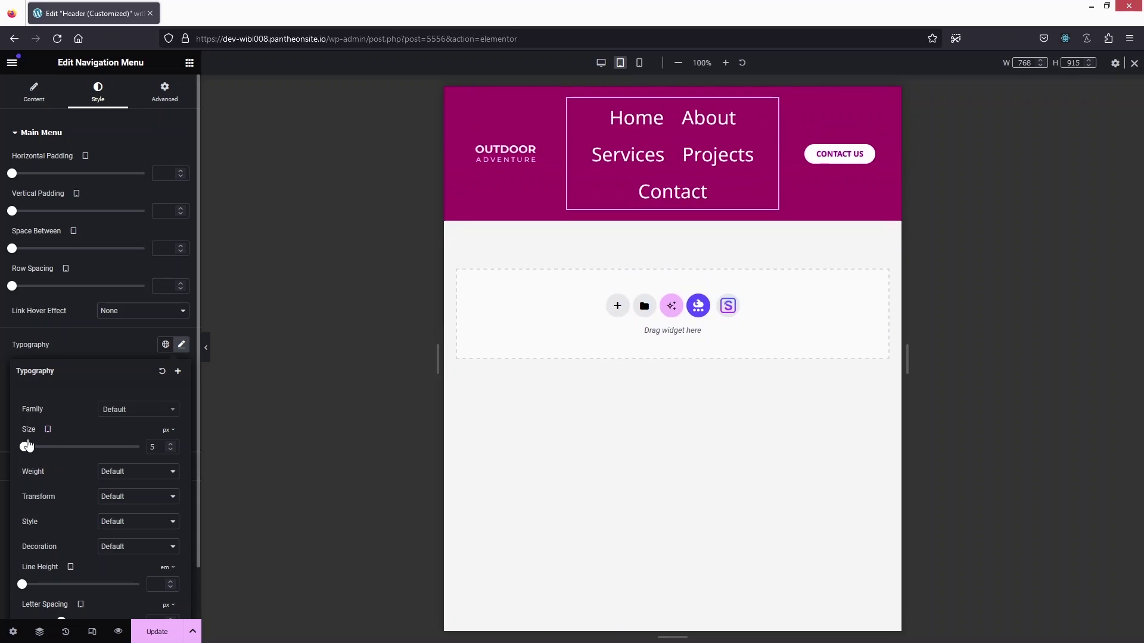
left_click(172, 444)
left_click(171, 444)
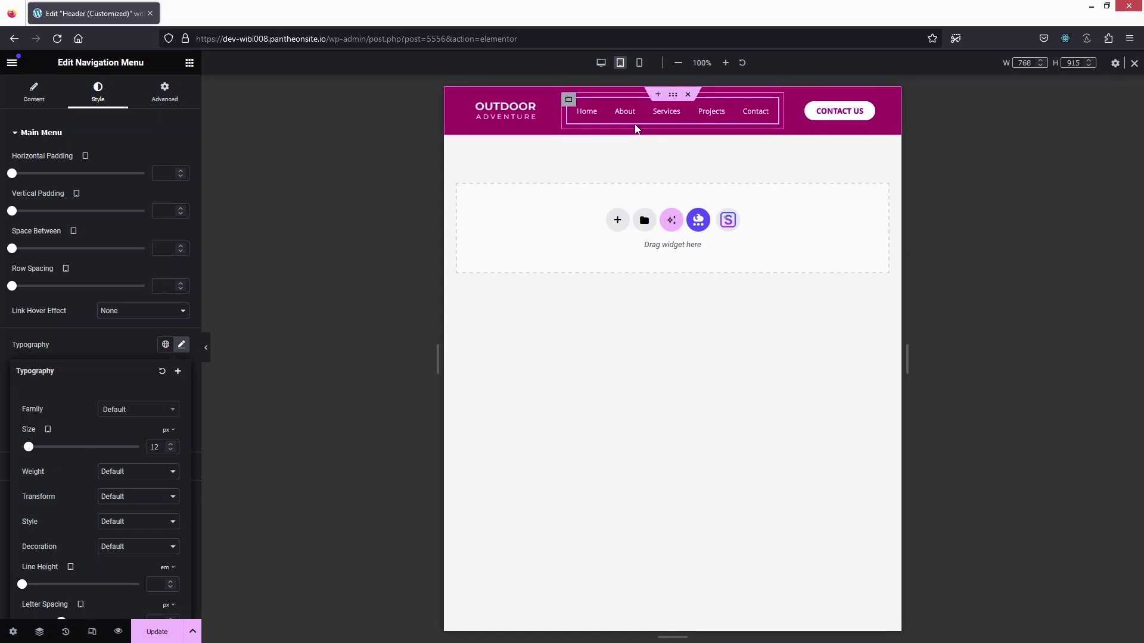
left_click(170, 445)
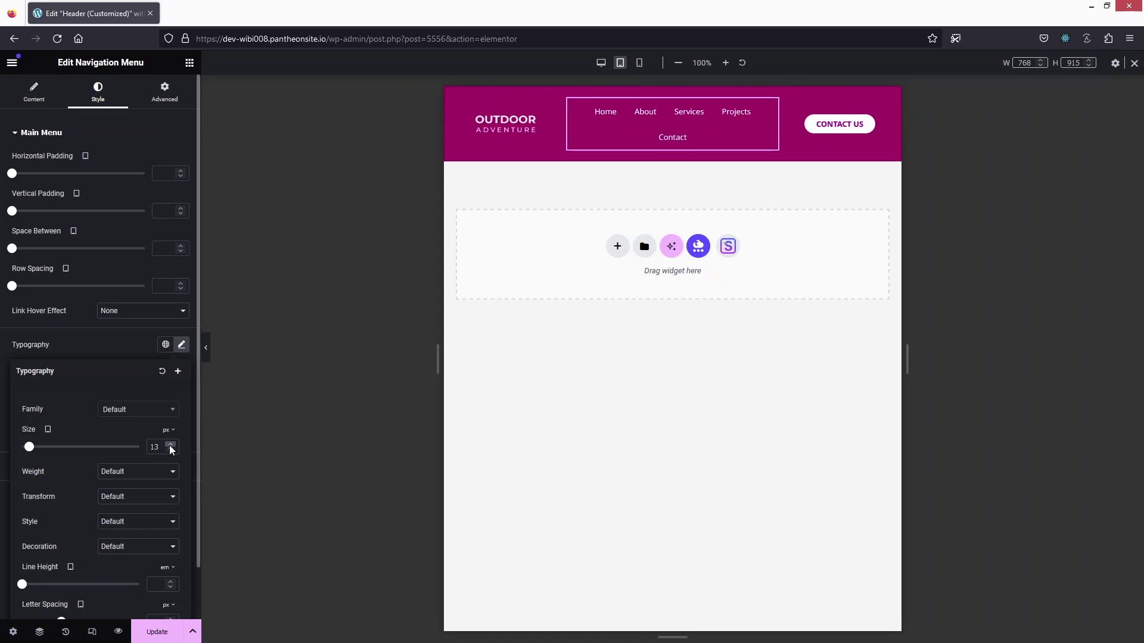
left_click(170, 445)
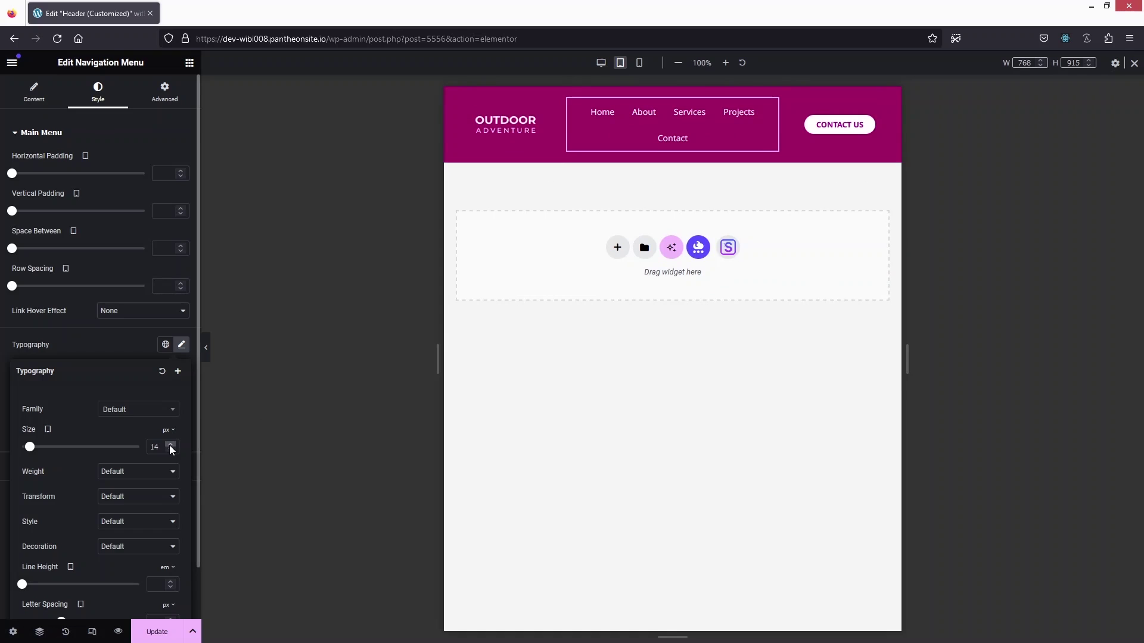
left_click(169, 445)
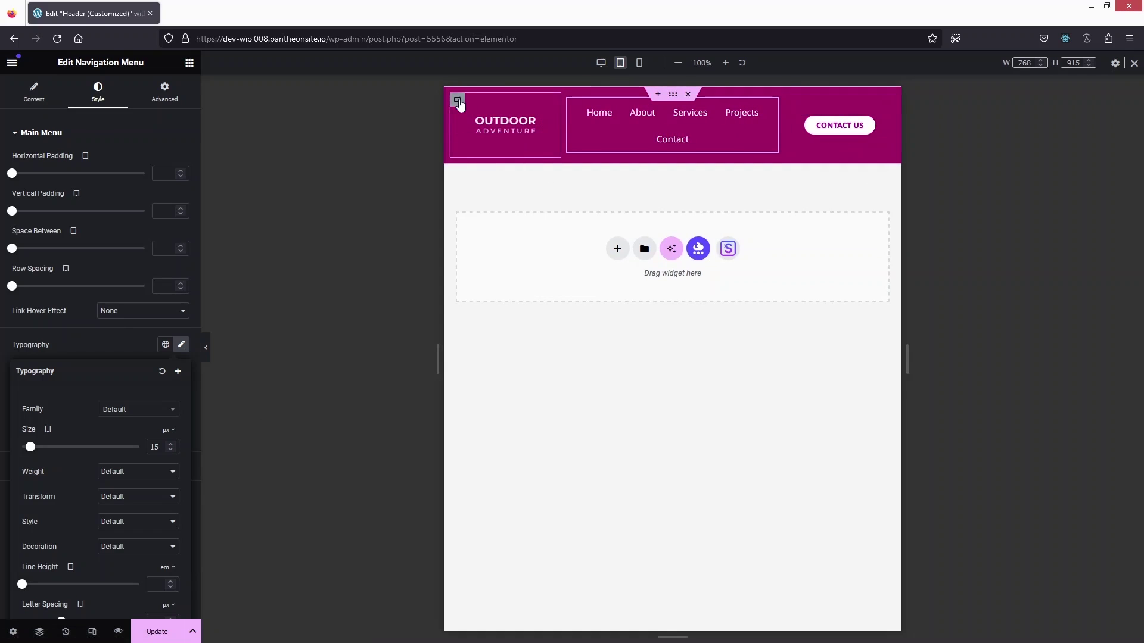
Step: Set the logo container's tablet width to 20%, using percent as the unit
left_click(458, 101)
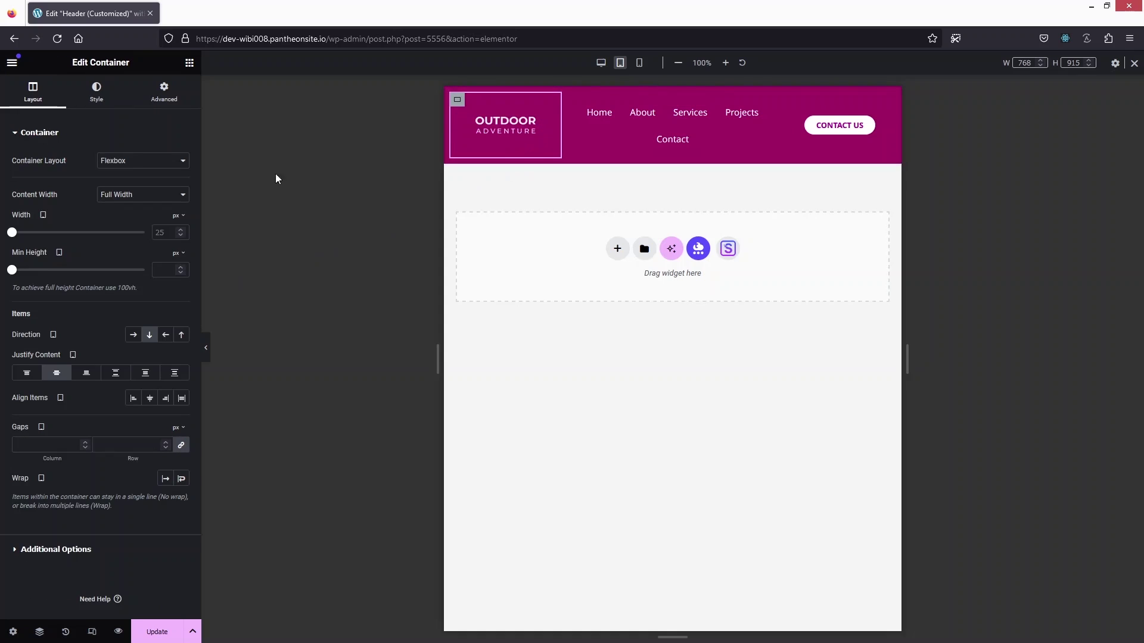
left_click(173, 236)
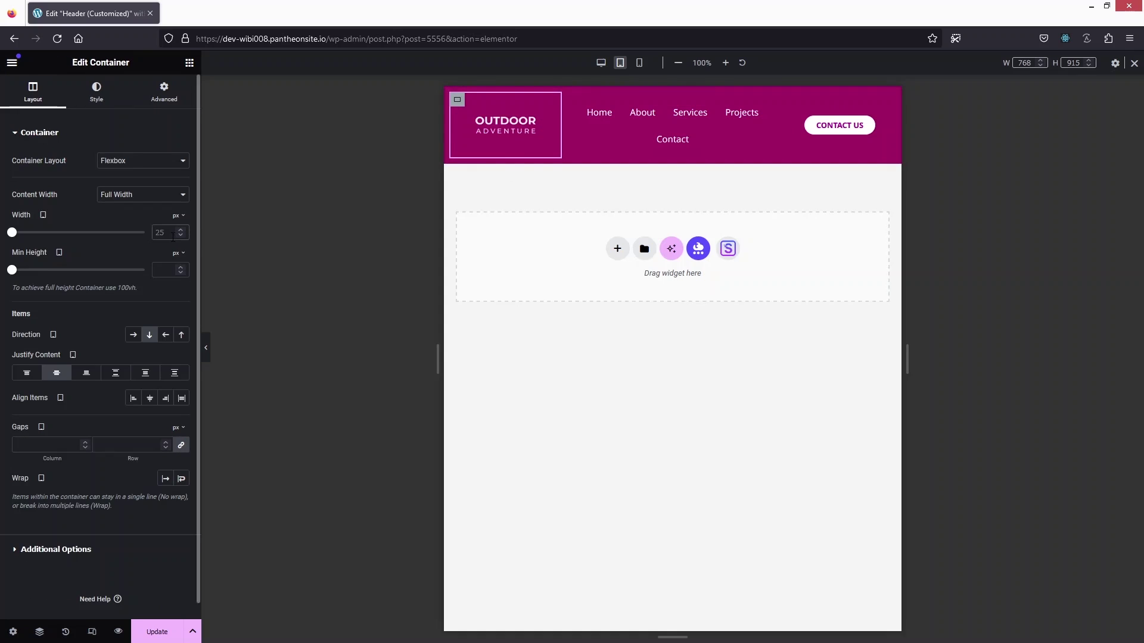
type("20")
left_click(177, 215)
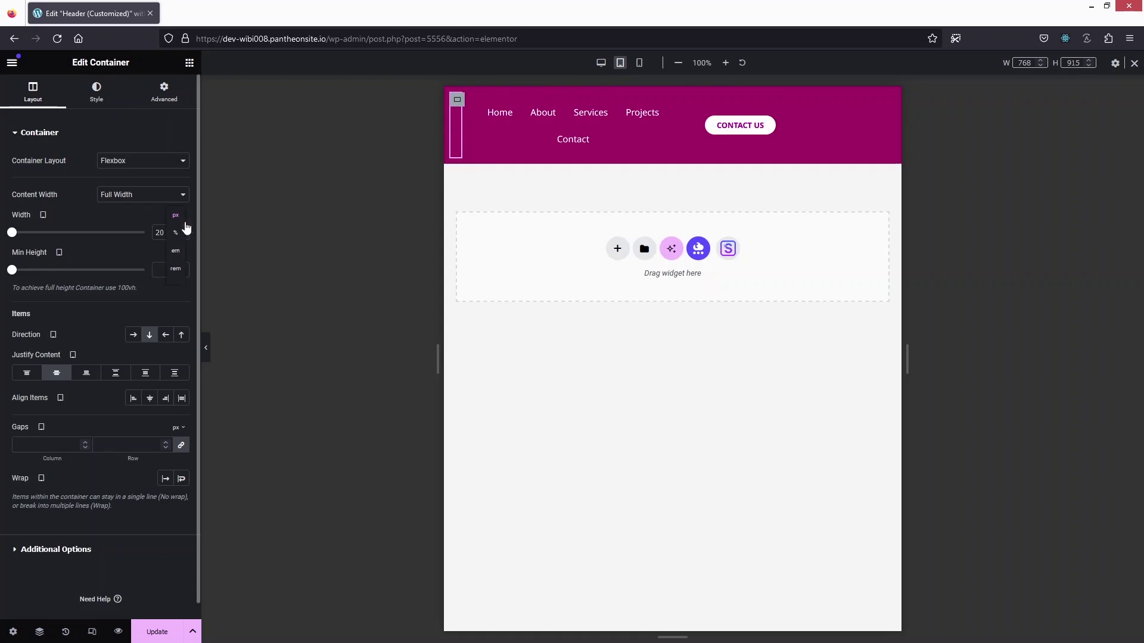
left_click(180, 234)
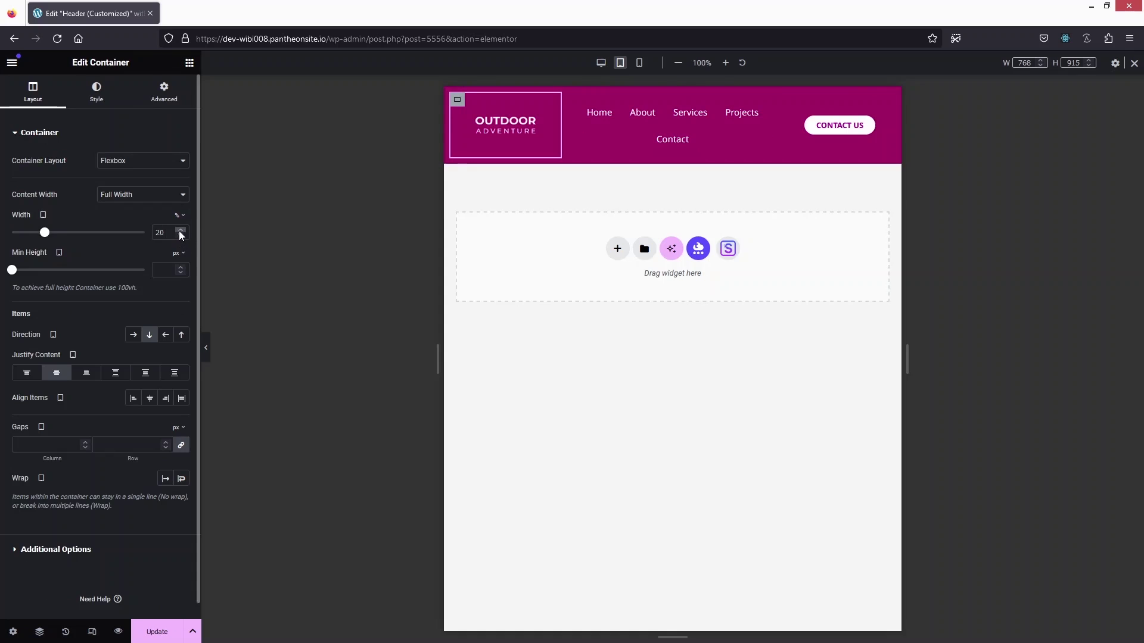
left_click(179, 231)
left_click(179, 236)
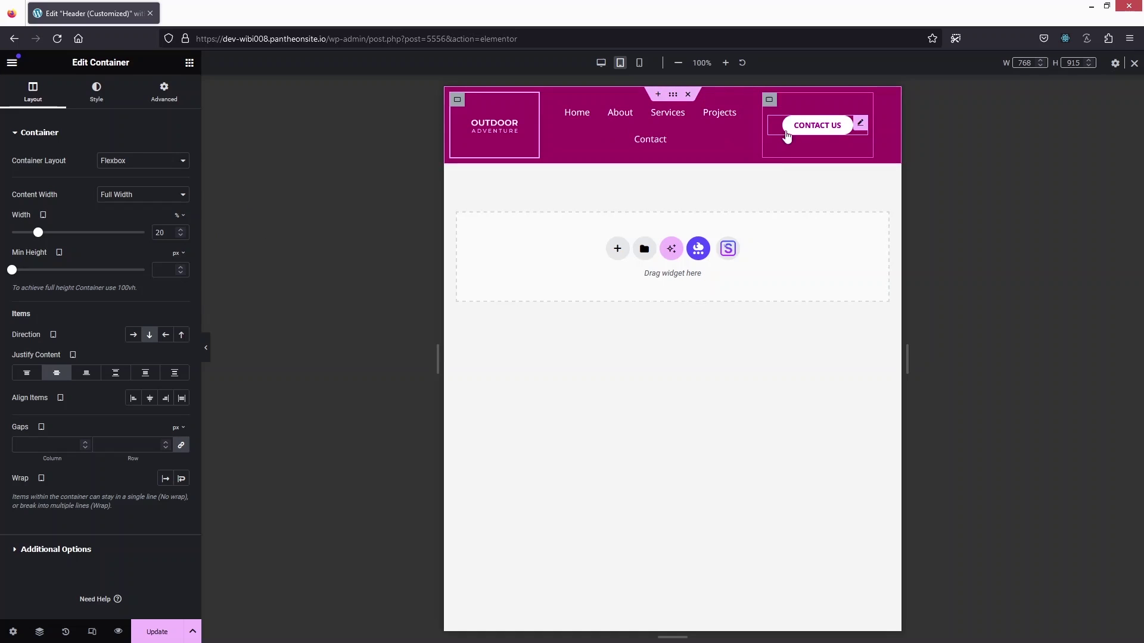
Step: Set the width of the Contact Us button's container to 20% for tablet
left_click(769, 100)
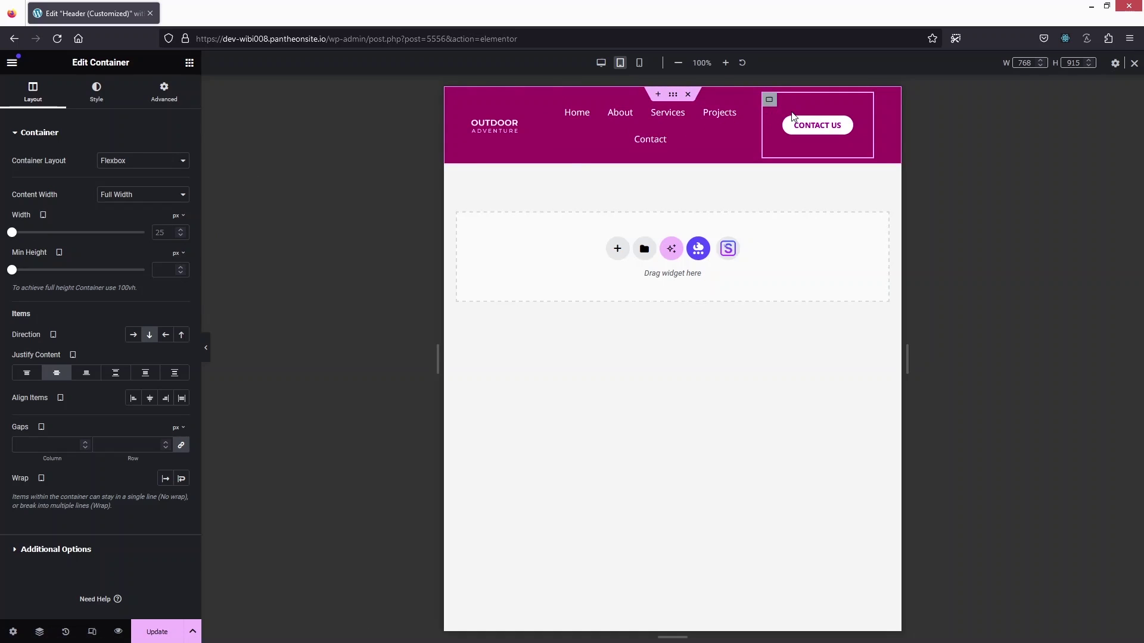
left_click(178, 215)
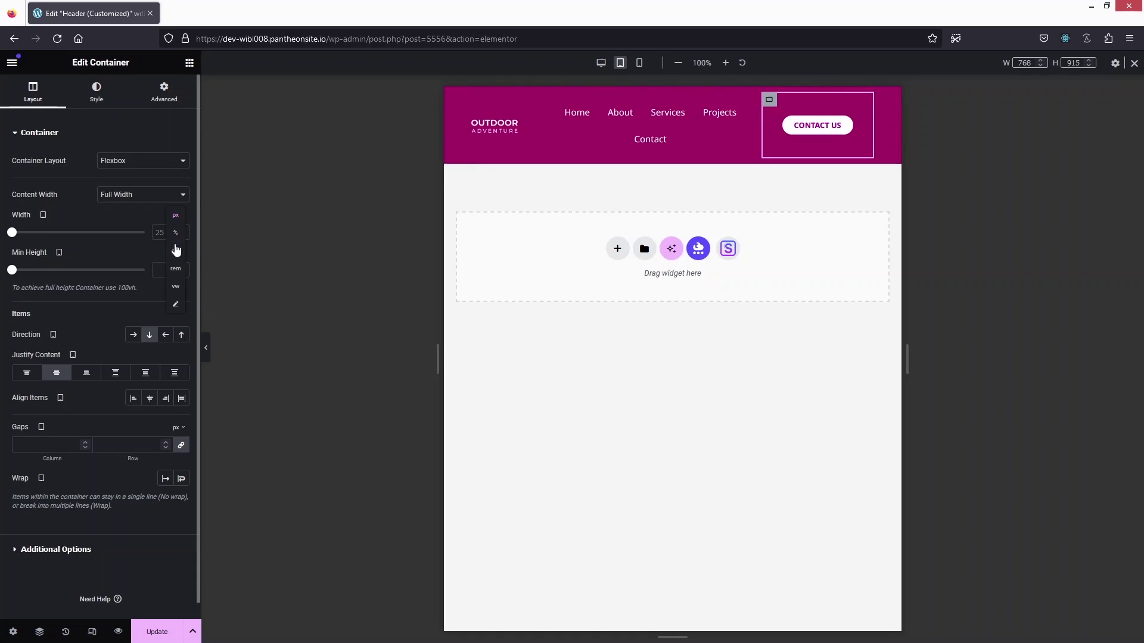
left_click(175, 232)
double_click(161, 232)
type("20")
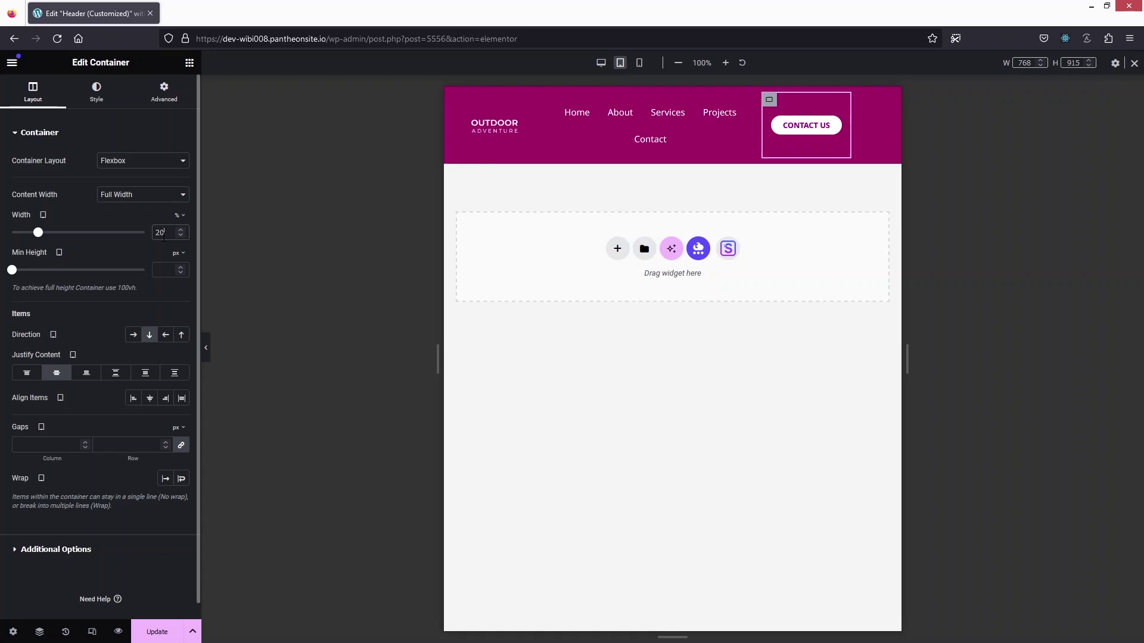
Step: Set the navigation menu container's tablet width to 60%
left_click(546, 100)
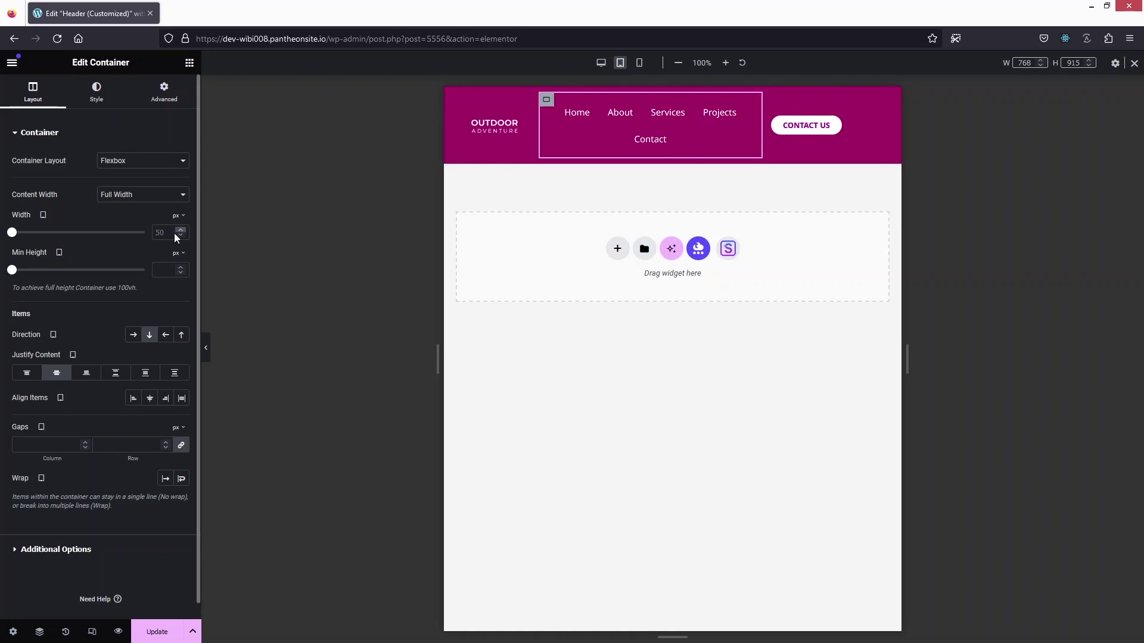
left_click(180, 216)
left_click(186, 252)
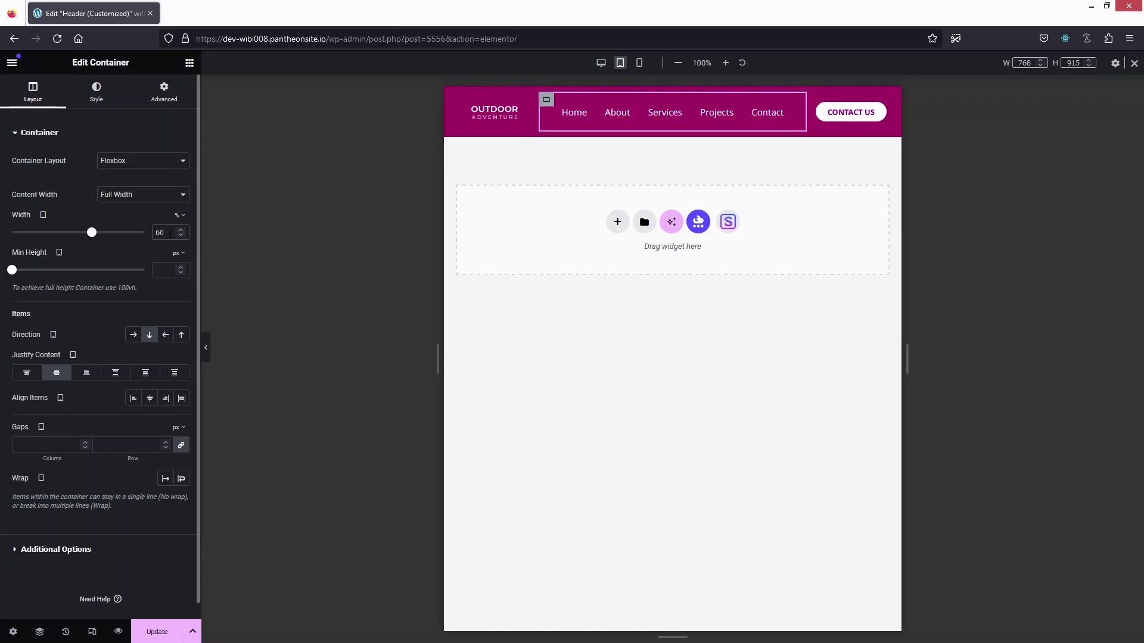
Step: Enlarge the logo image to 78% width in the tablet view
left_click(495, 112)
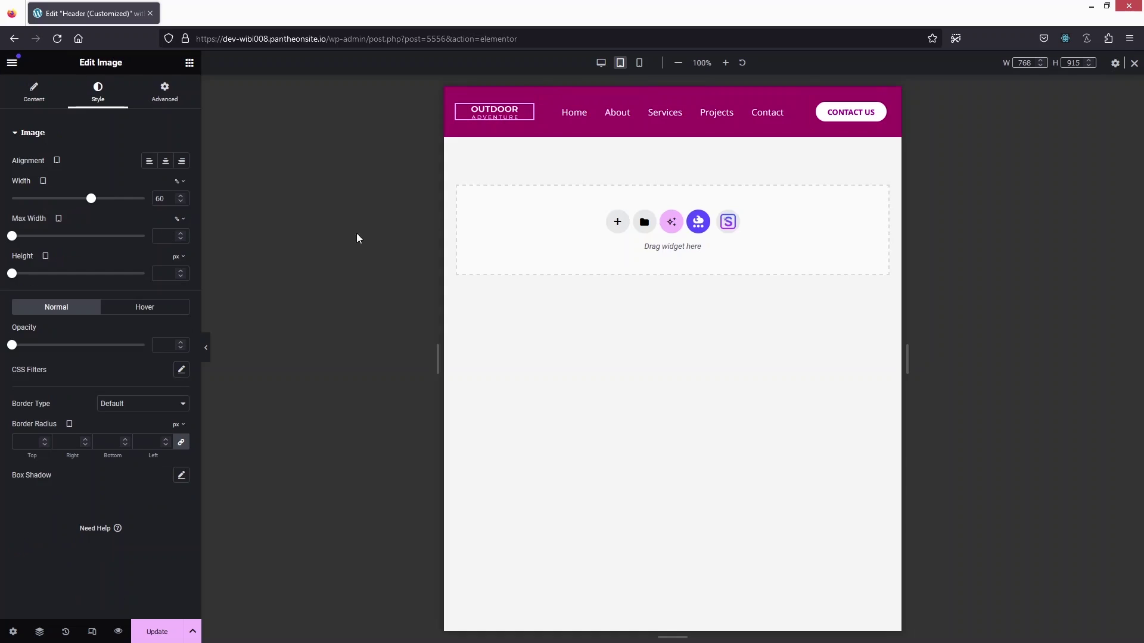
left_click_drag(92, 201, 116, 207)
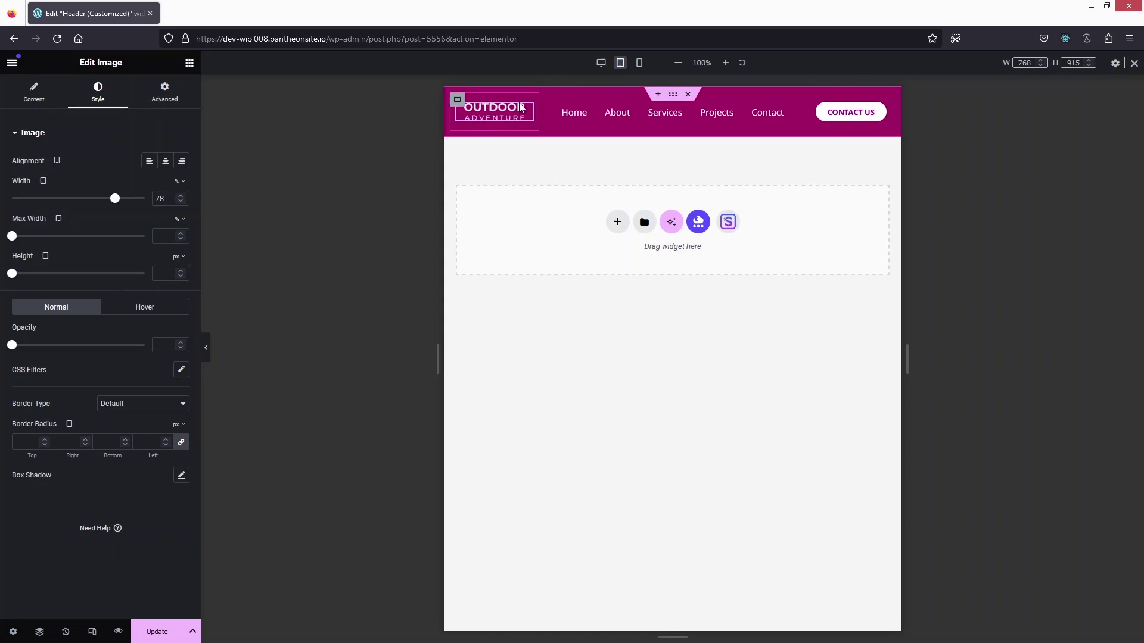
Step: Try a padding of 0 px on all sides of the outer header container for tablet, and clear the value again
mouse_move(605, 103)
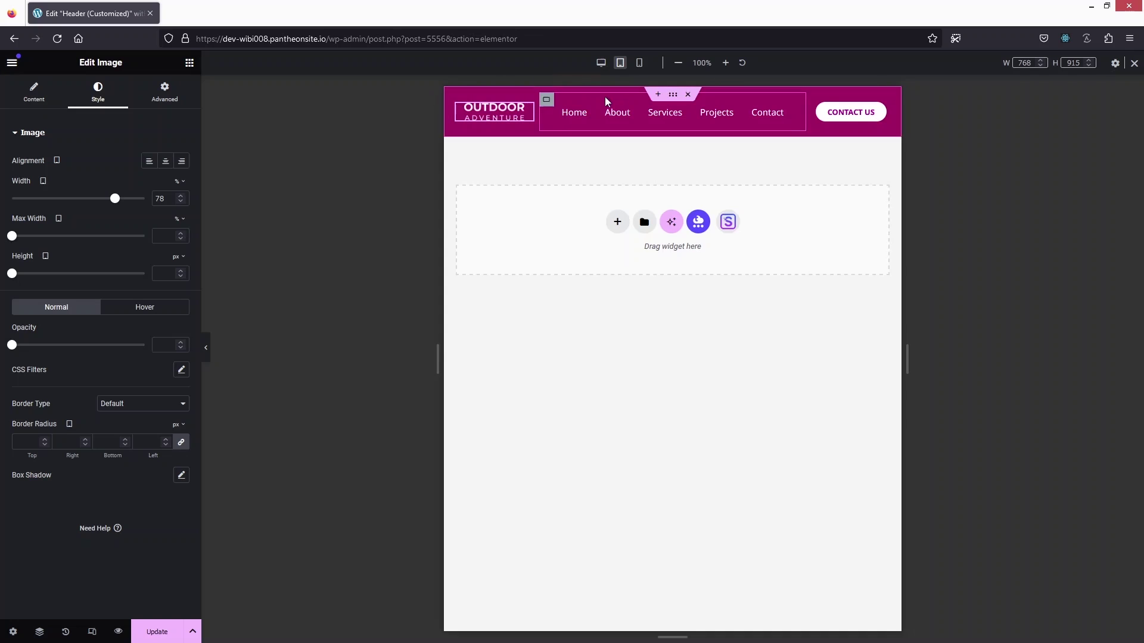
left_click(672, 97)
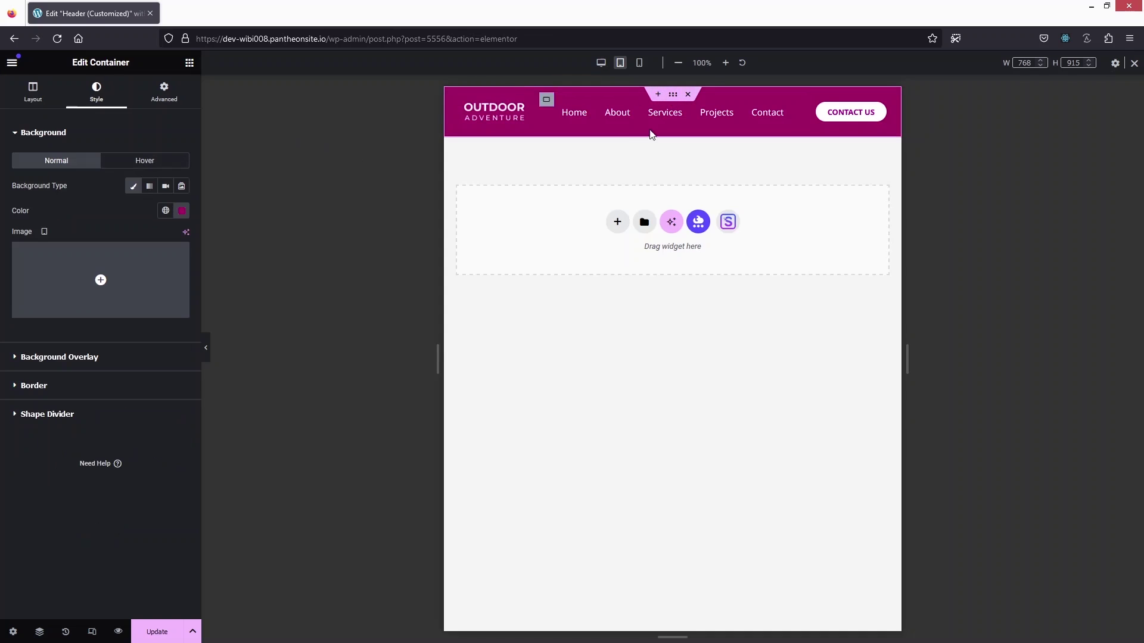
left_click(166, 90)
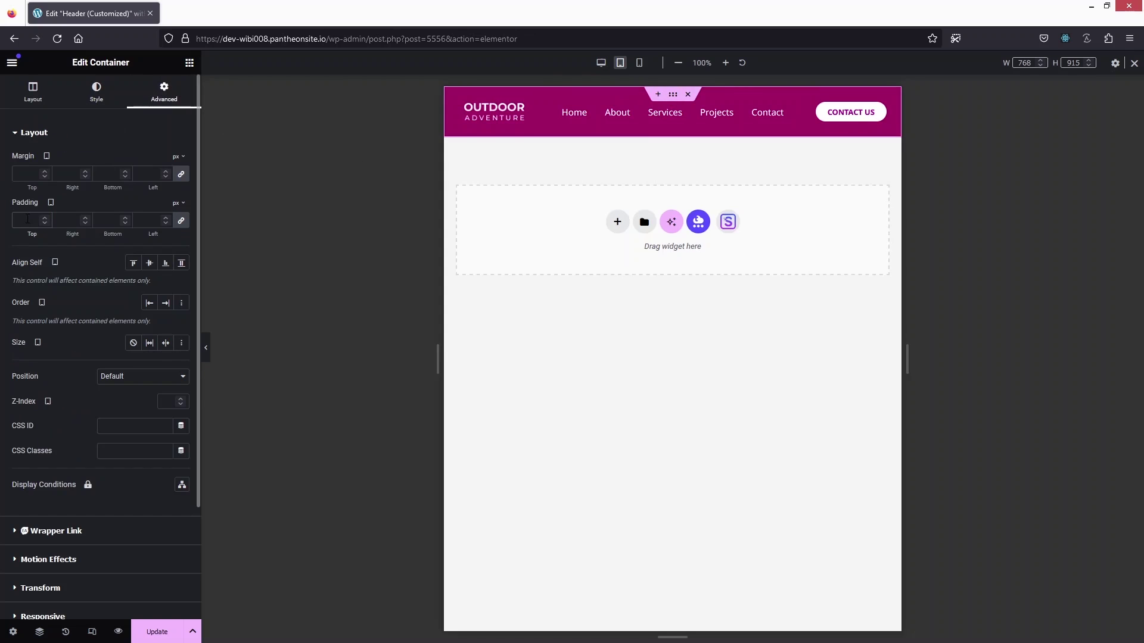
type("0")
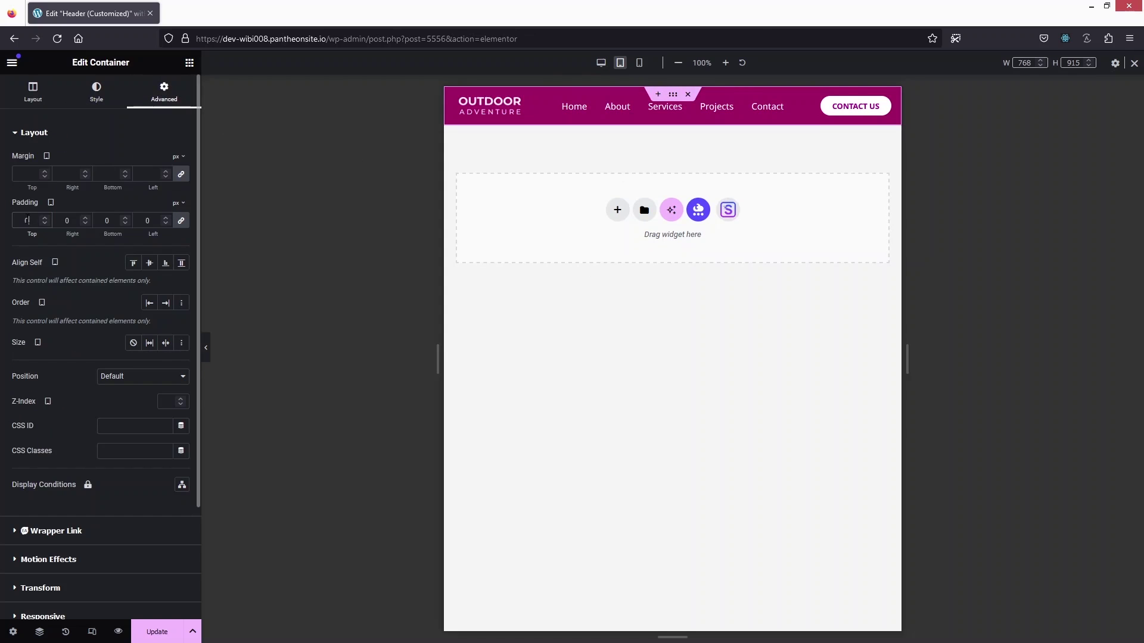
key("BackSpace")
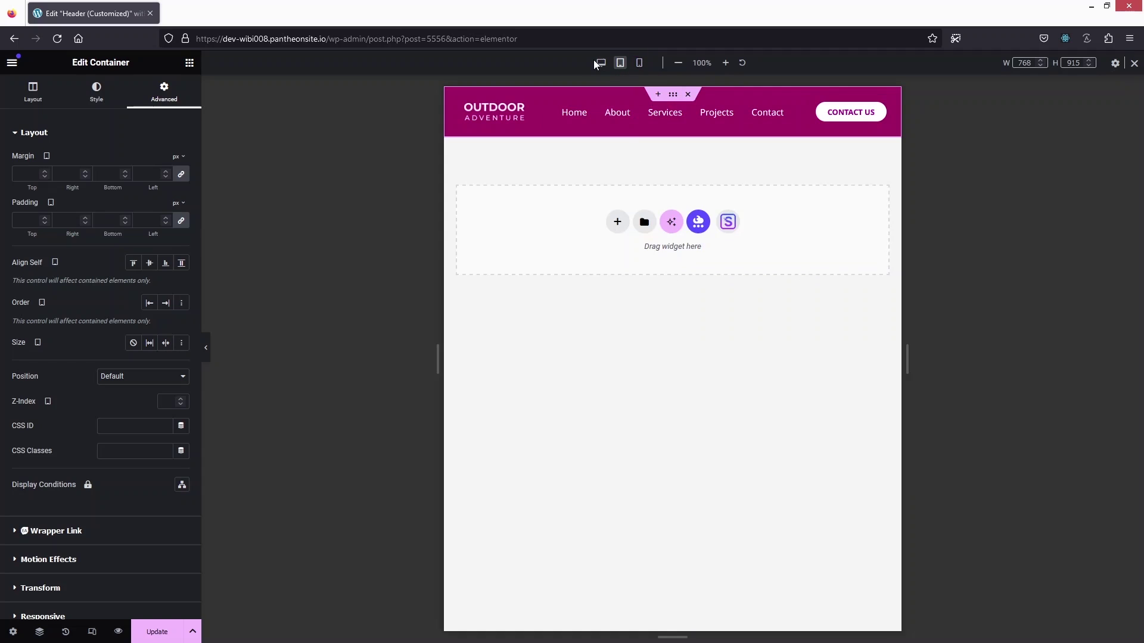
Step: Preview the header at mobile size, expand and collapse its menu, and return to the desktop view
left_click(640, 64)
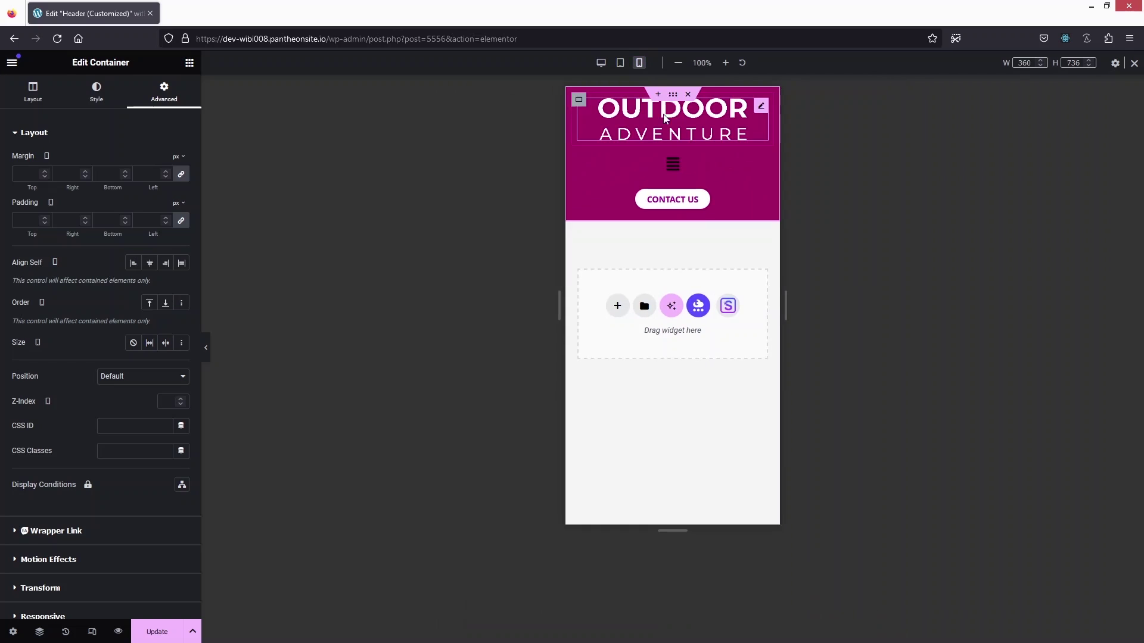
left_click(672, 170)
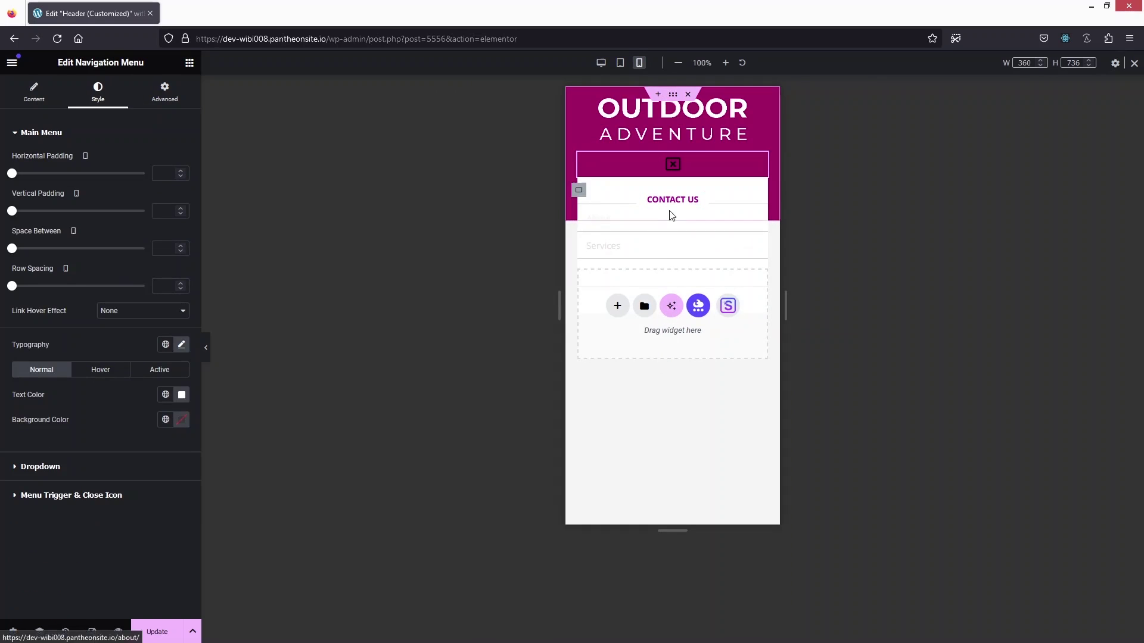
left_click(670, 170)
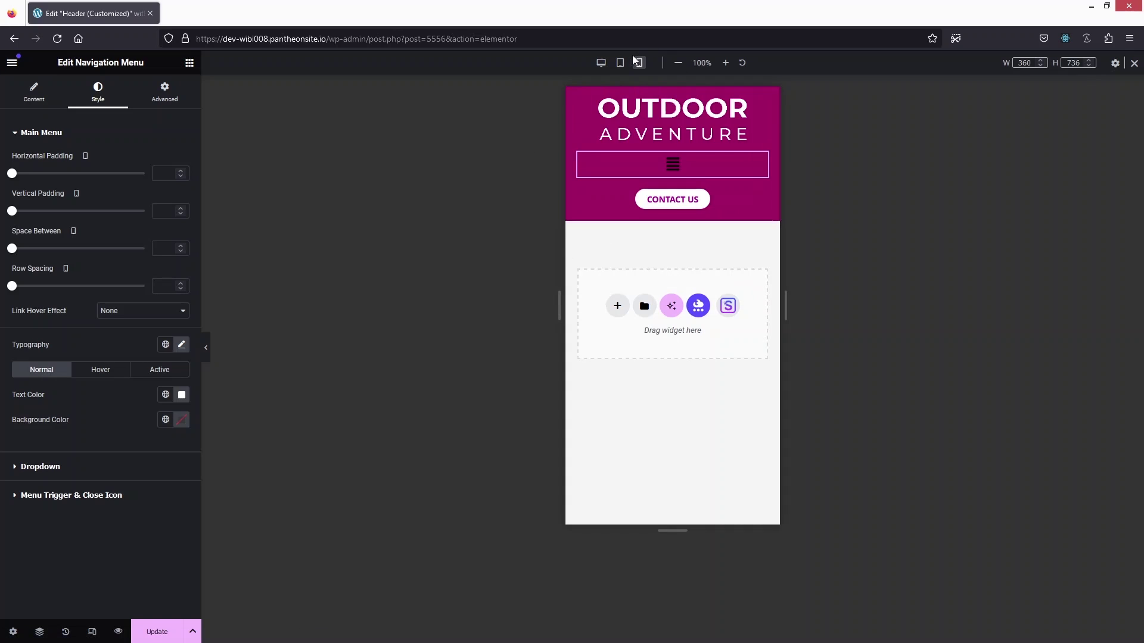
left_click(601, 63)
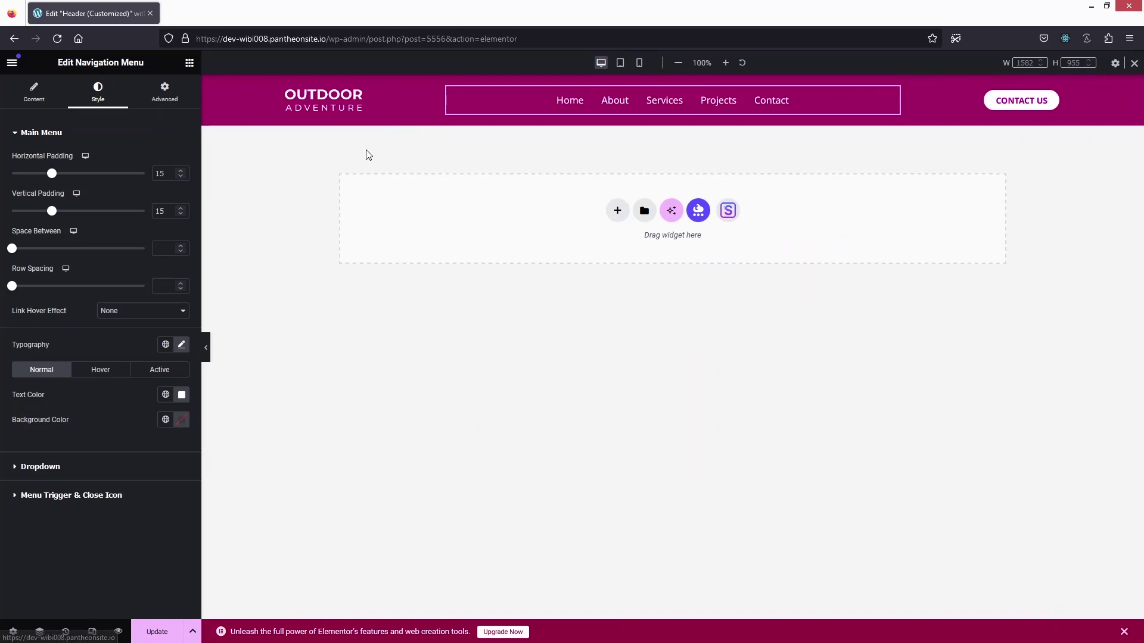
Step: Duplicate the whole header container using the Navigator, and close the Navigator
left_click(40, 632)
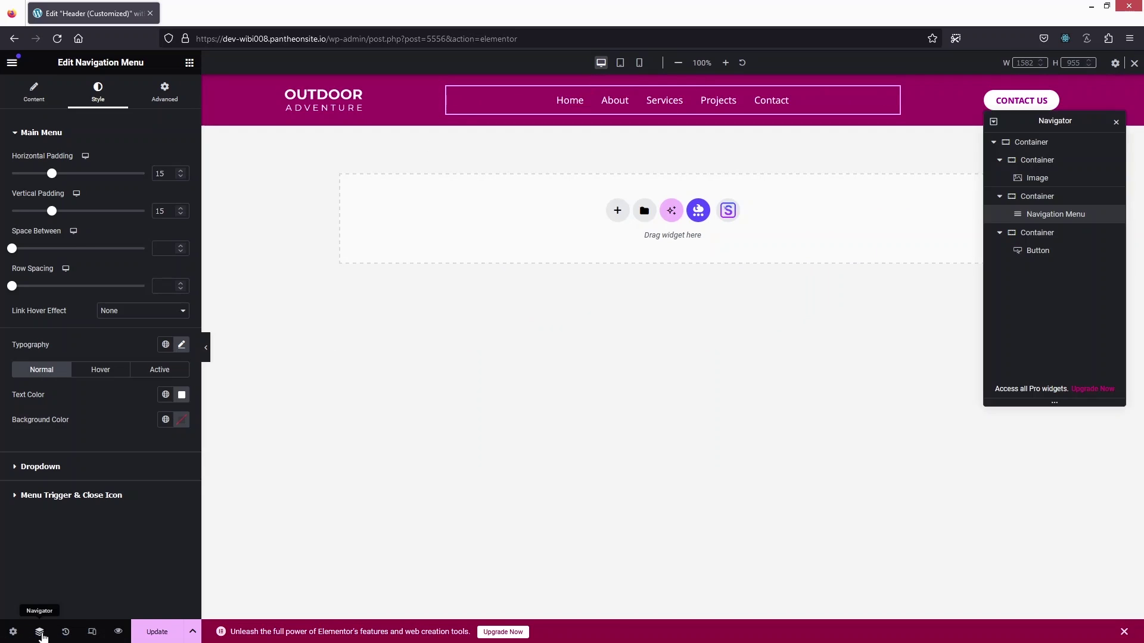
left_click(993, 142)
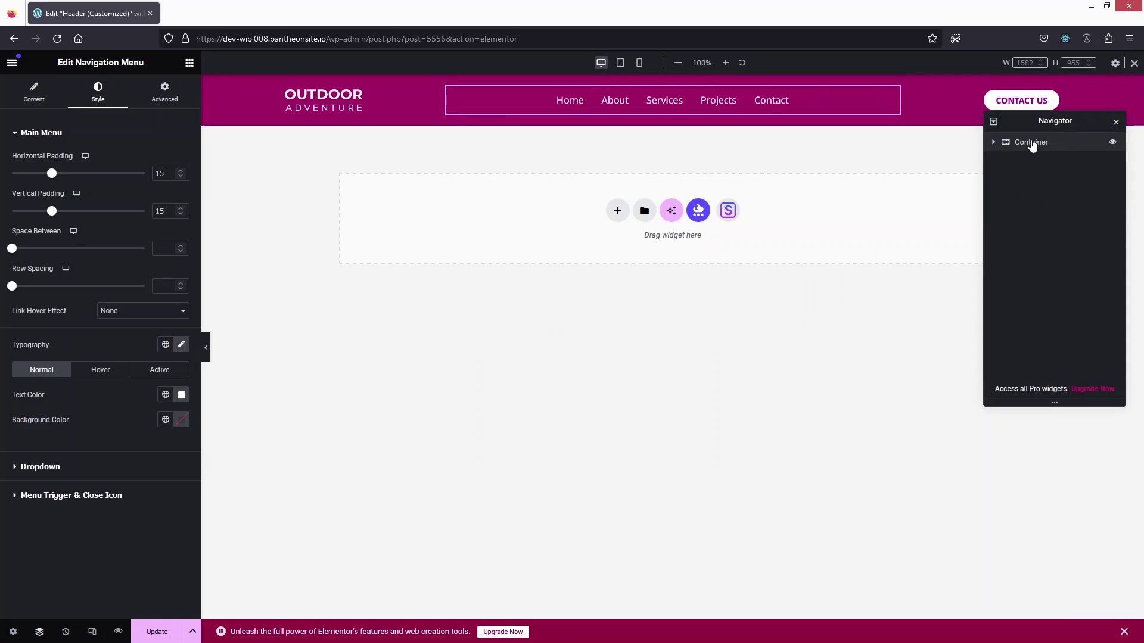
right_click(1032, 144)
left_click(1035, 173)
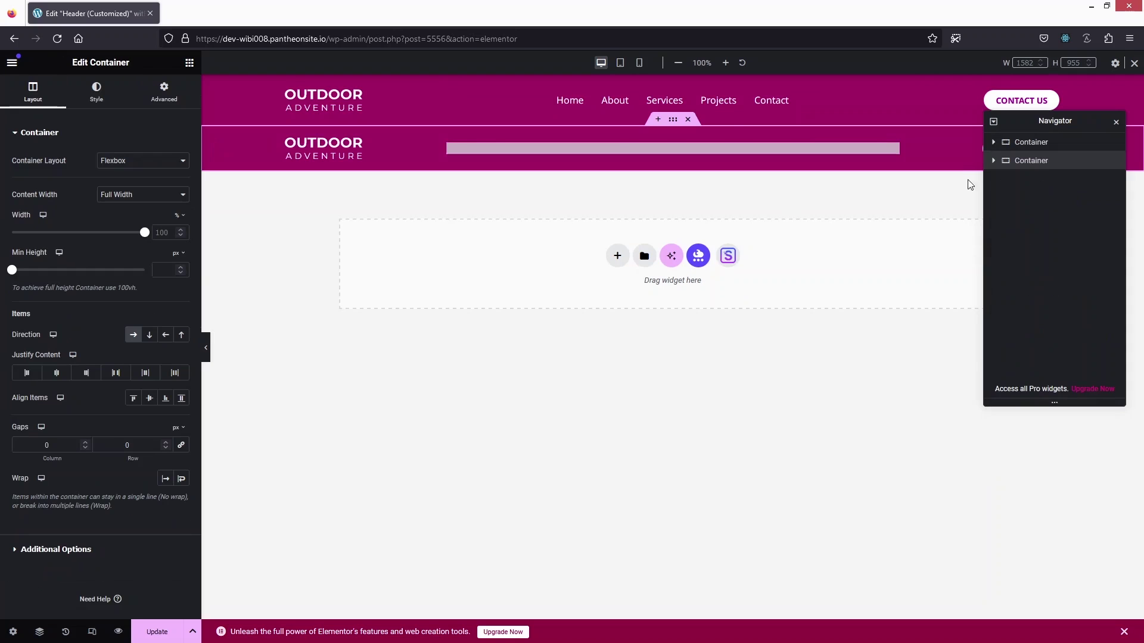
left_click_drag(1016, 122, 1125, 141)
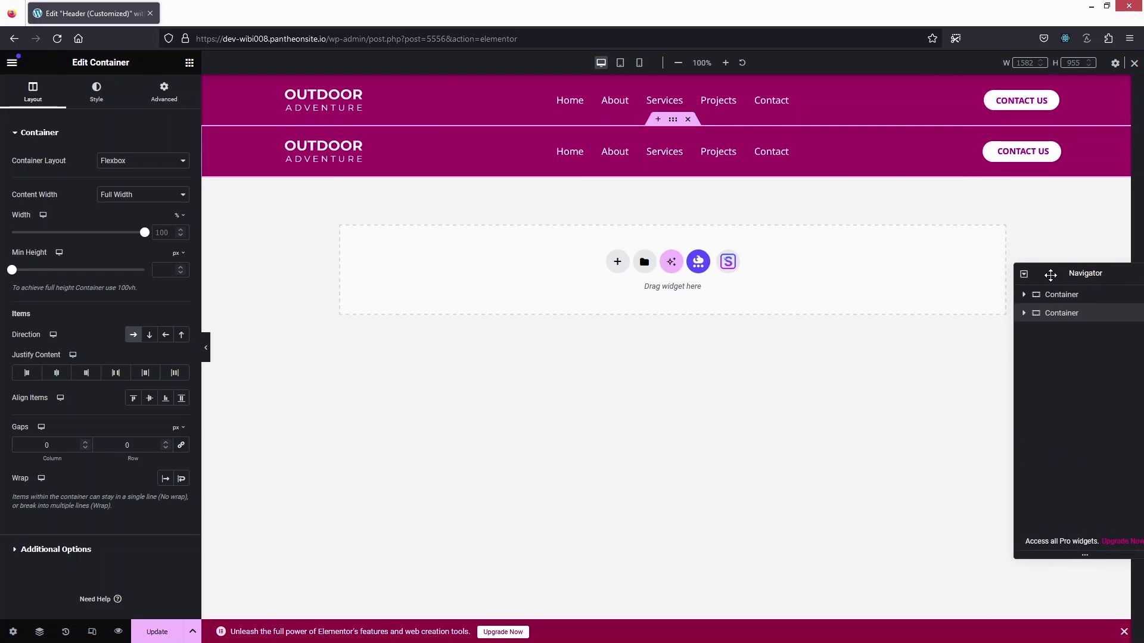
left_click(1133, 62)
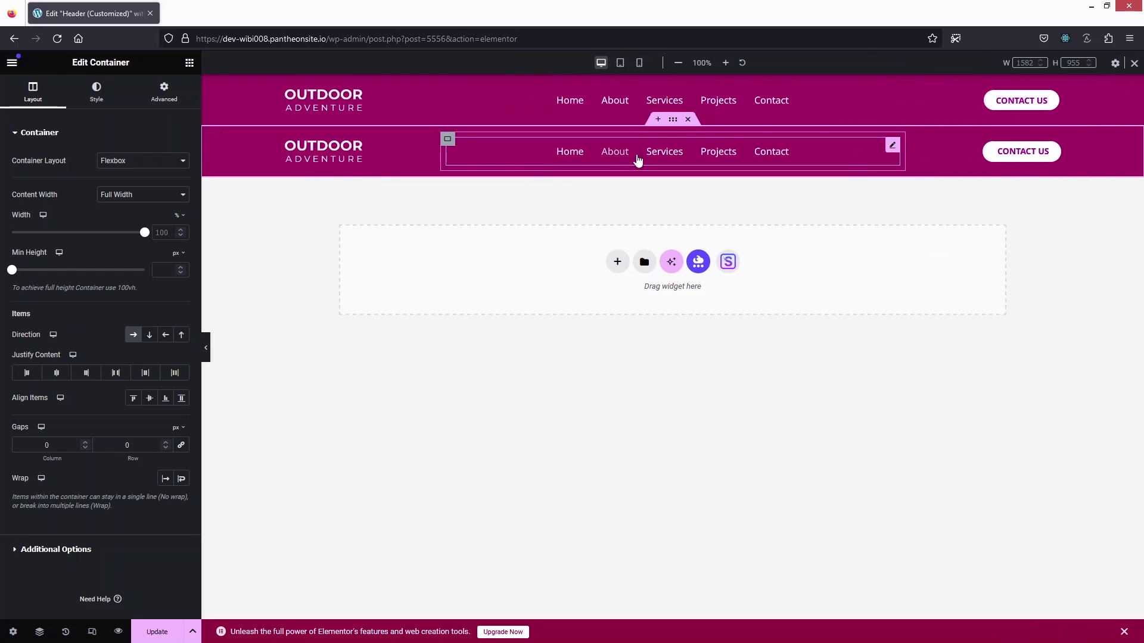
Step: Change the layout of the second header's navigation menu to Flyout
left_click(462, 141)
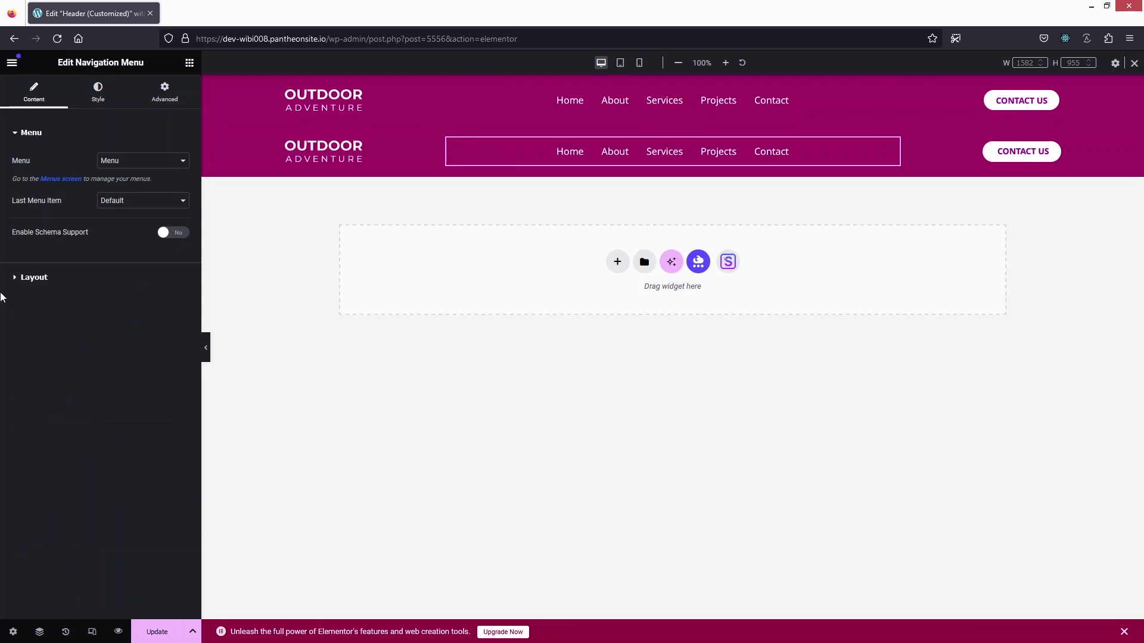
left_click(41, 277)
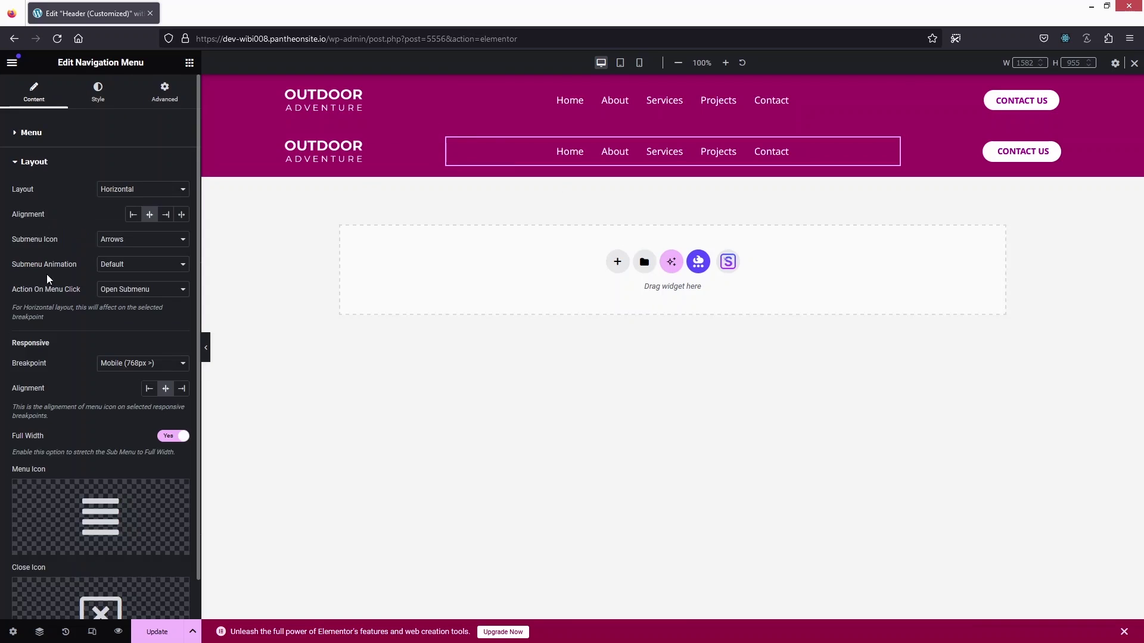
left_click(119, 191)
left_click(122, 245)
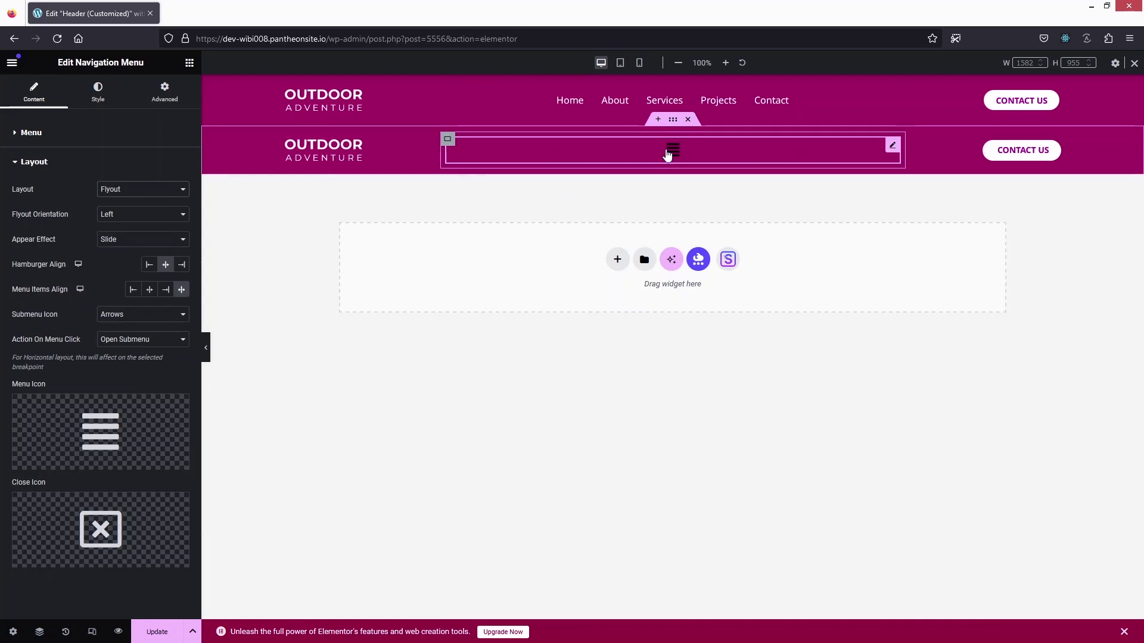
Step: Set the menu trigger icon color of the second header's navigation menu to white (#FFFFFF)
left_click(98, 98)
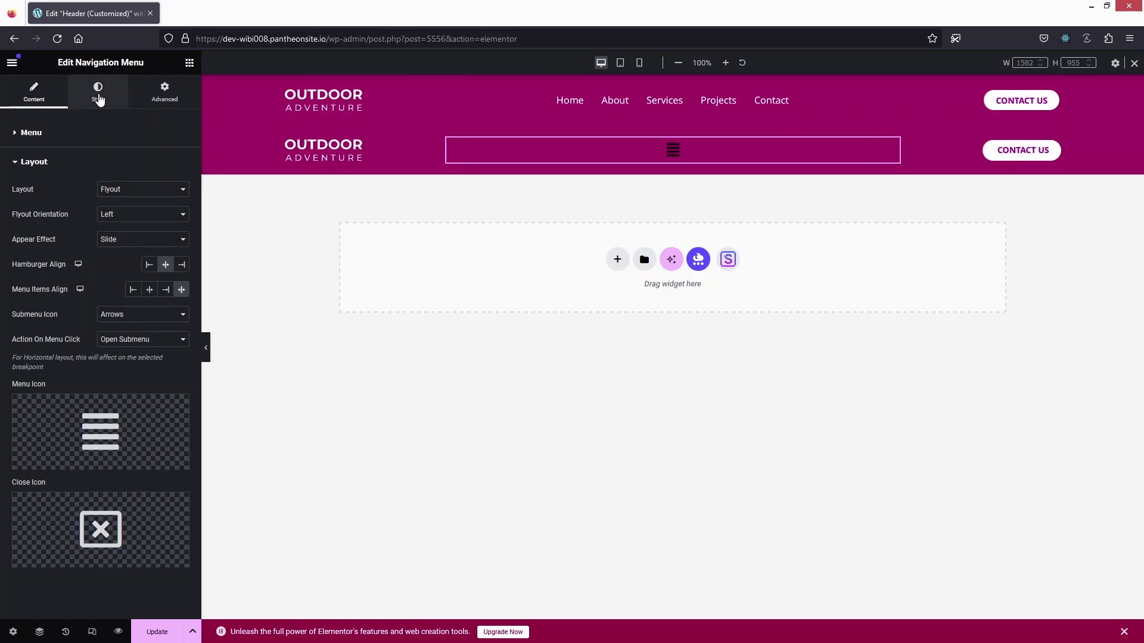
left_click(45, 543)
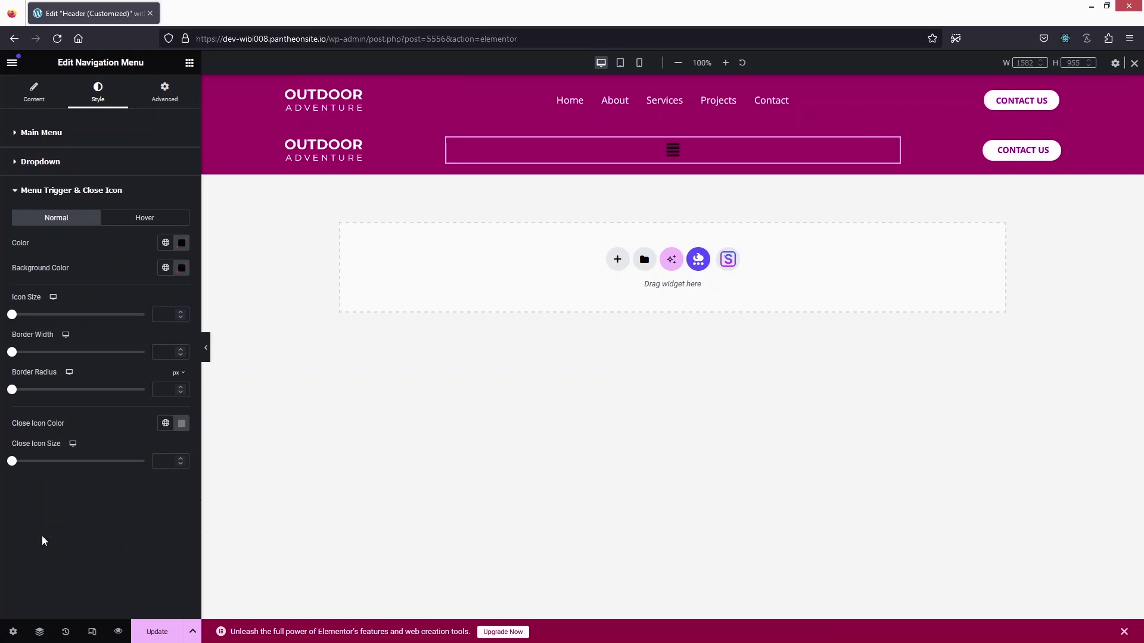
left_click(182, 243)
left_click_drag(157, 318, 109, 283)
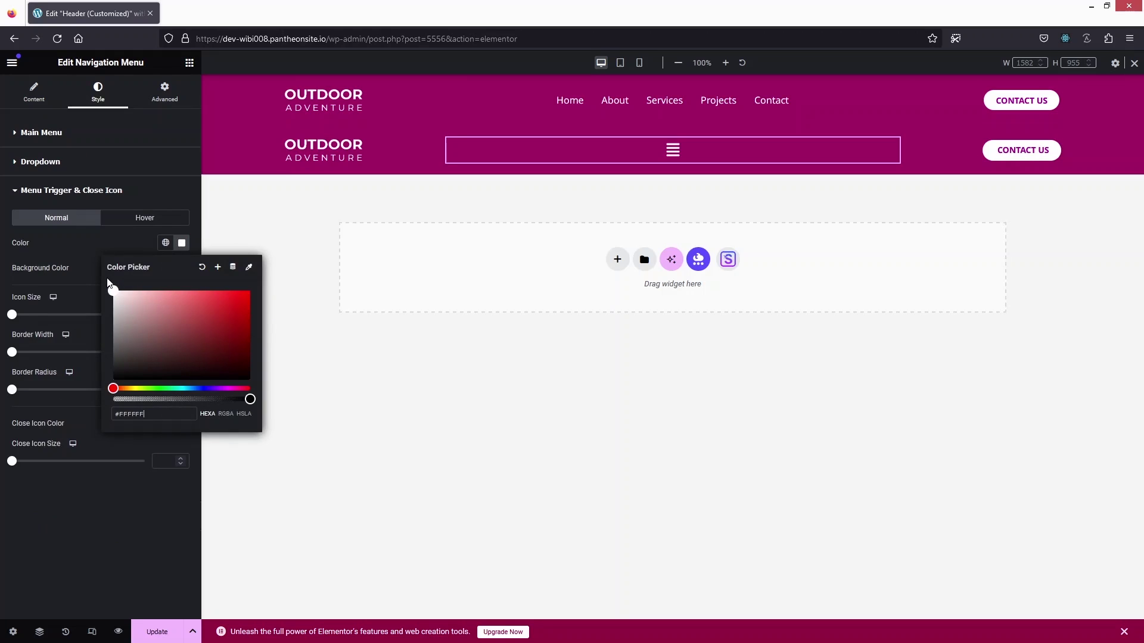
left_click(63, 241)
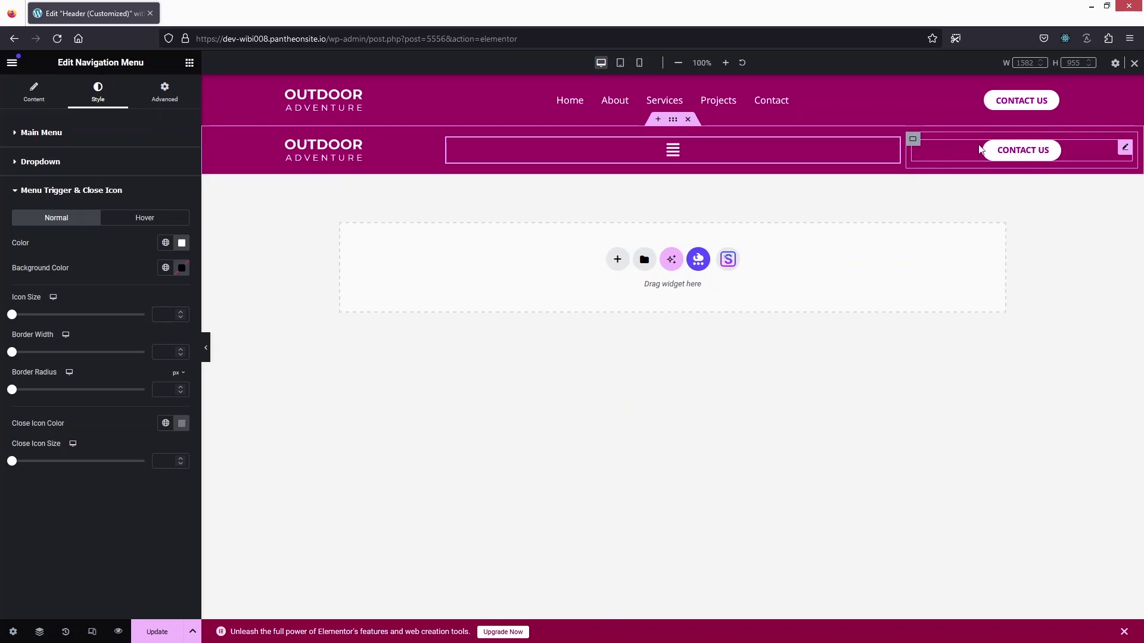
Step: Delete the Contact Us button container from the second header and set the width of its menu container to 75%
right_click(912, 143)
key("Delete")
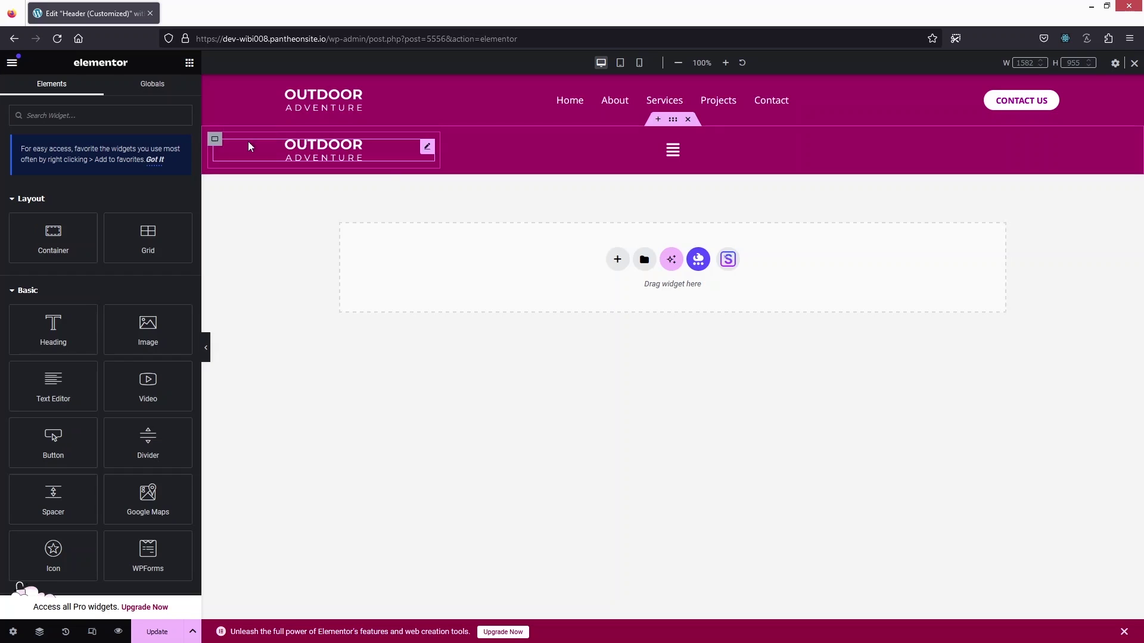
left_click(216, 140)
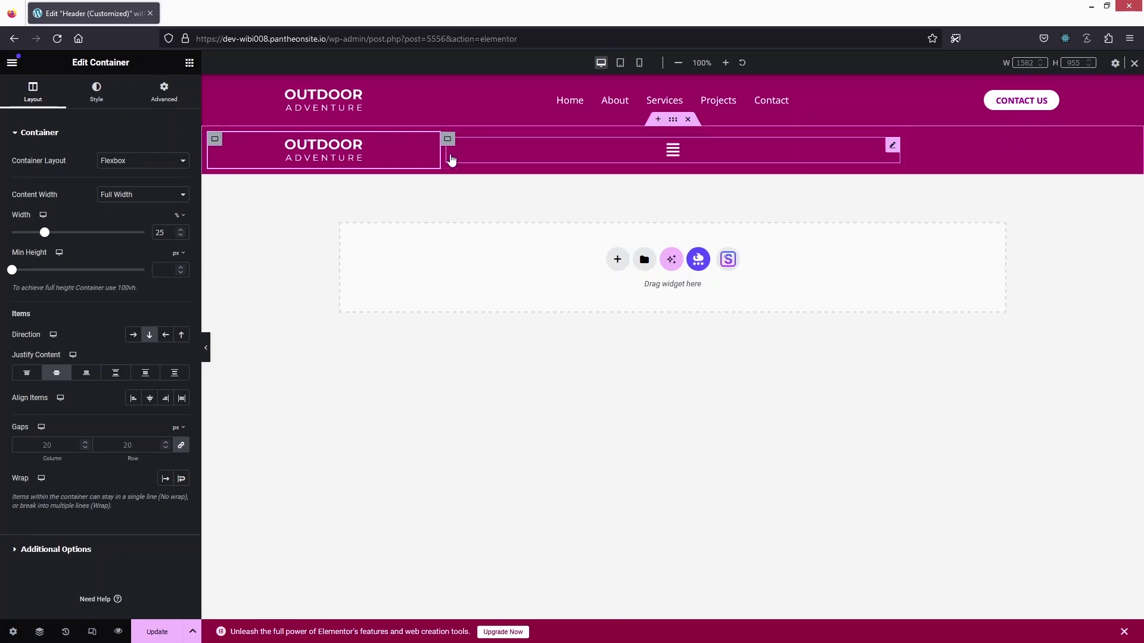
double_click(166, 233)
type("50")
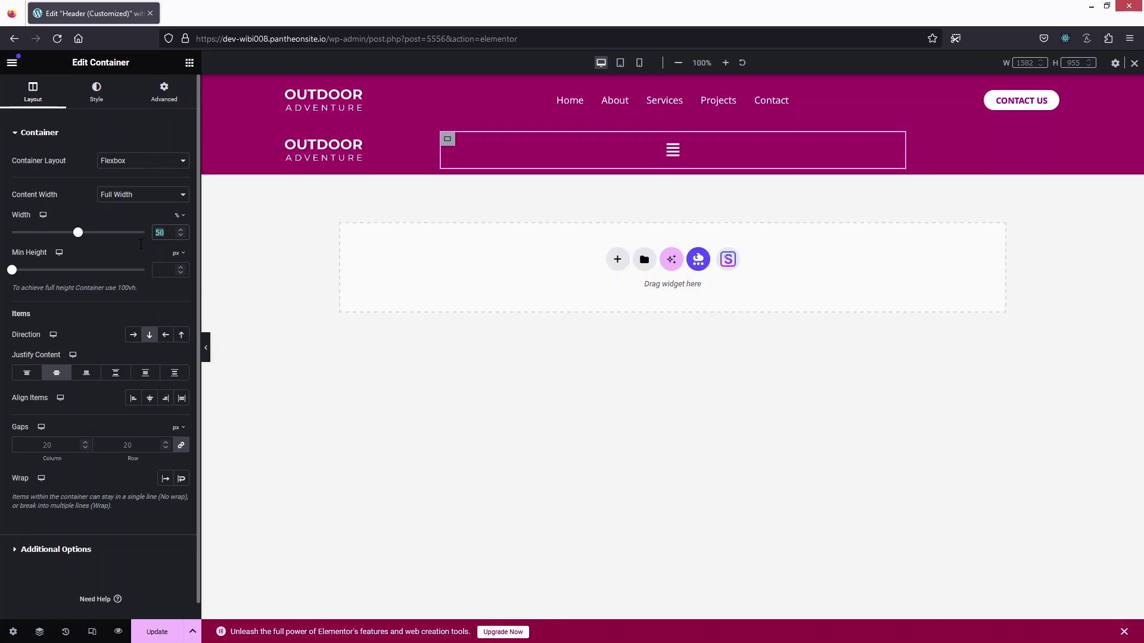
type("75")
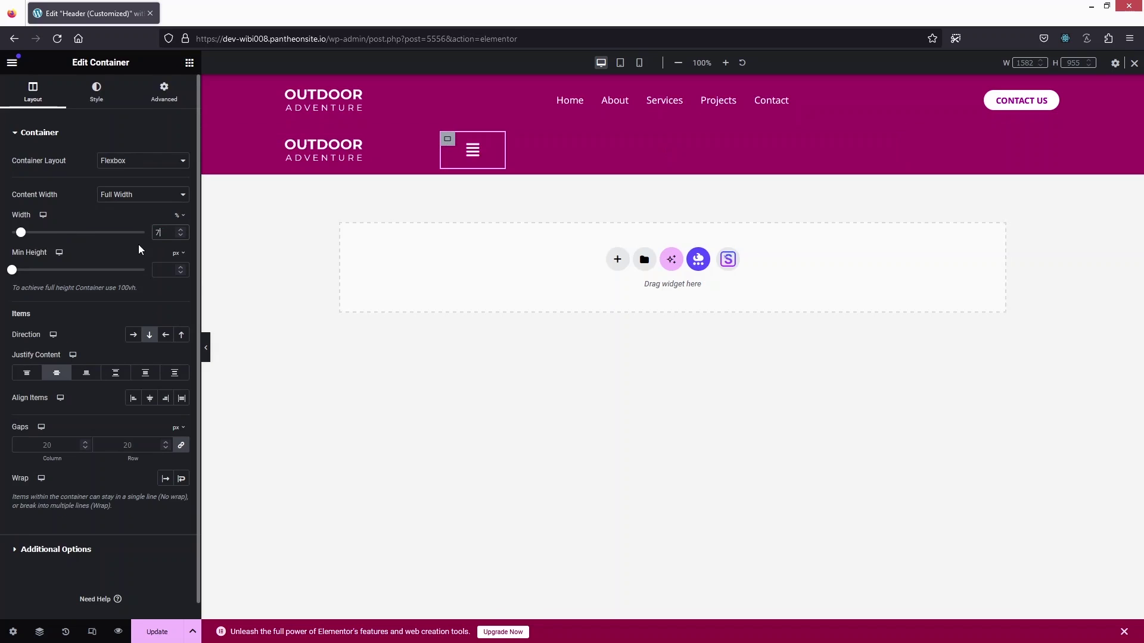
Step: Open the second header's flyout menu and set its text color first to black, and finally to magenta #AD0286
left_click(822, 156)
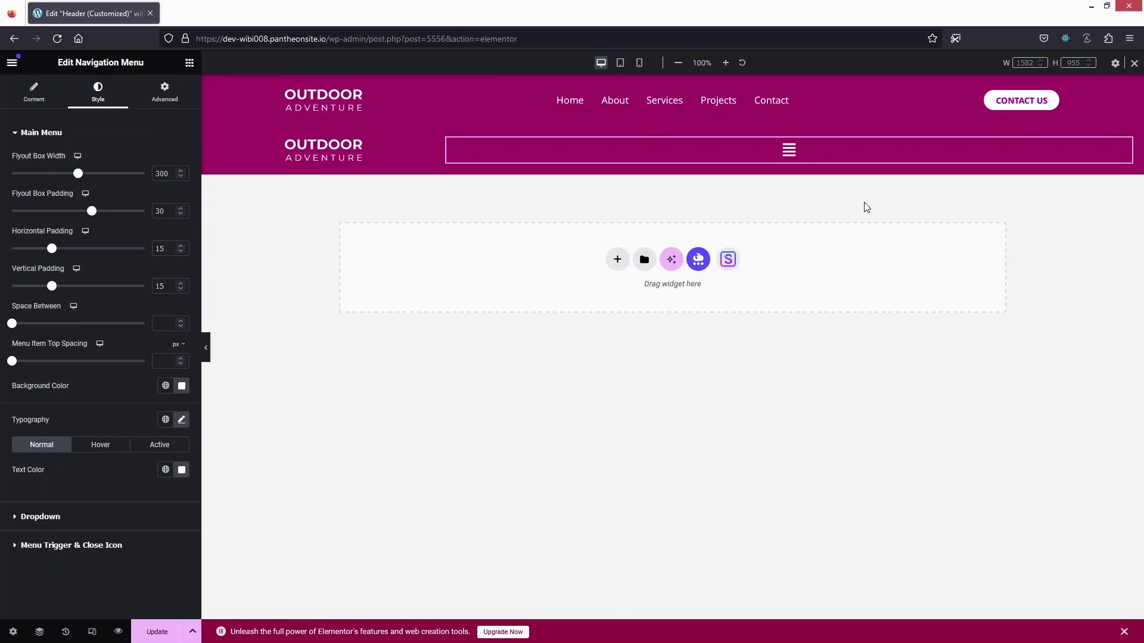
left_click(793, 153)
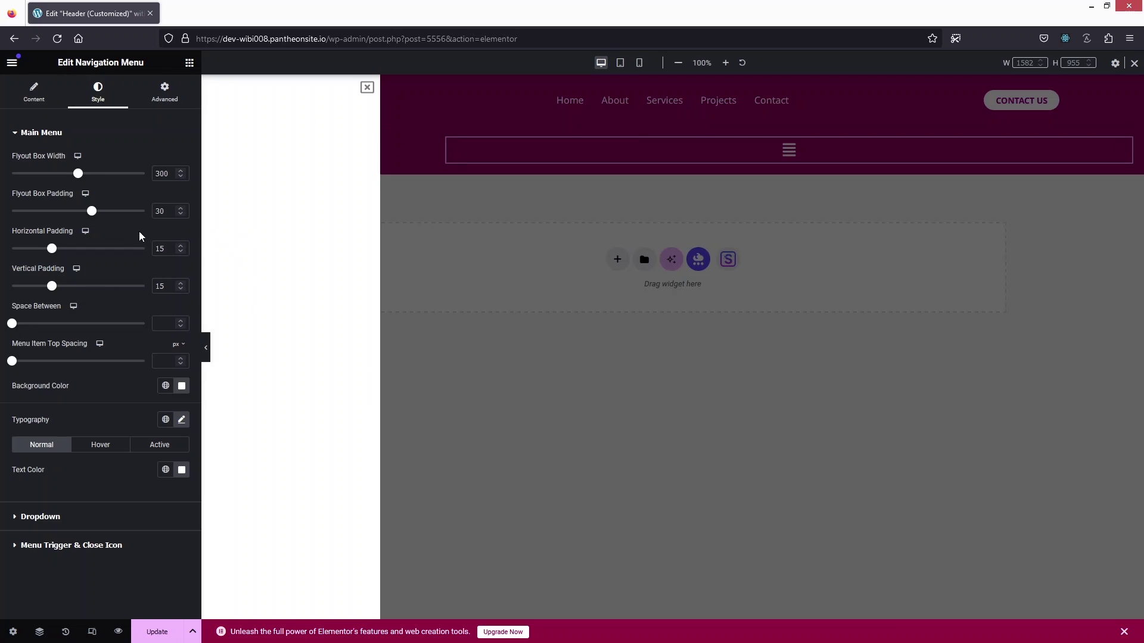
left_click(181, 470)
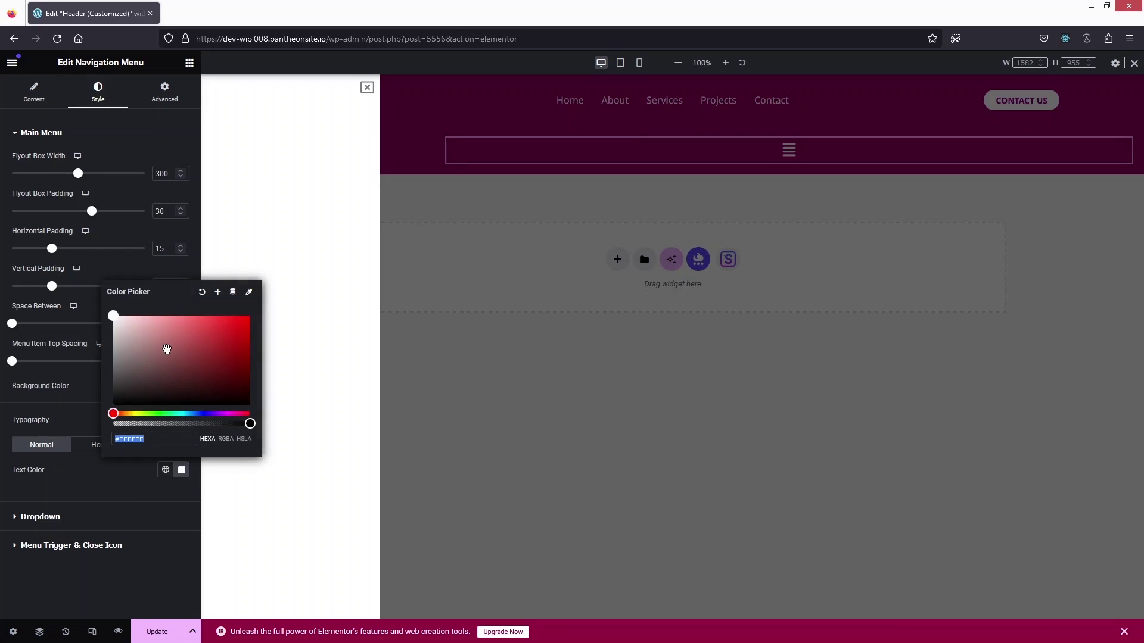
left_click_drag(152, 360, 207, 408)
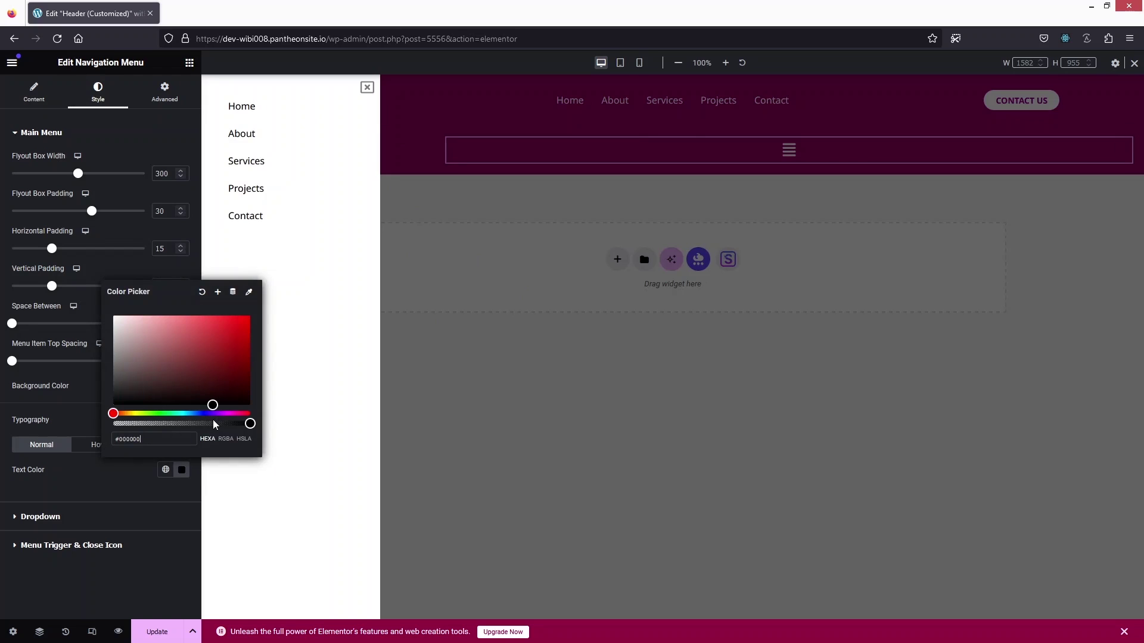
left_click(222, 413)
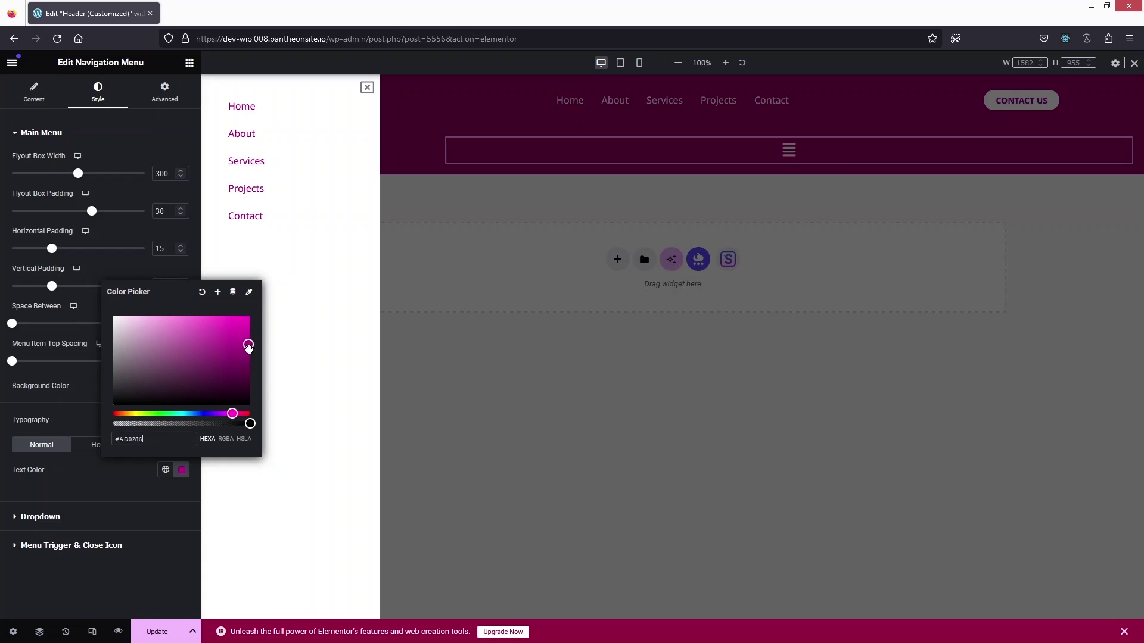
left_click(70, 400)
Step: Give the flyout menu a light pink background color
left_click(181, 386)
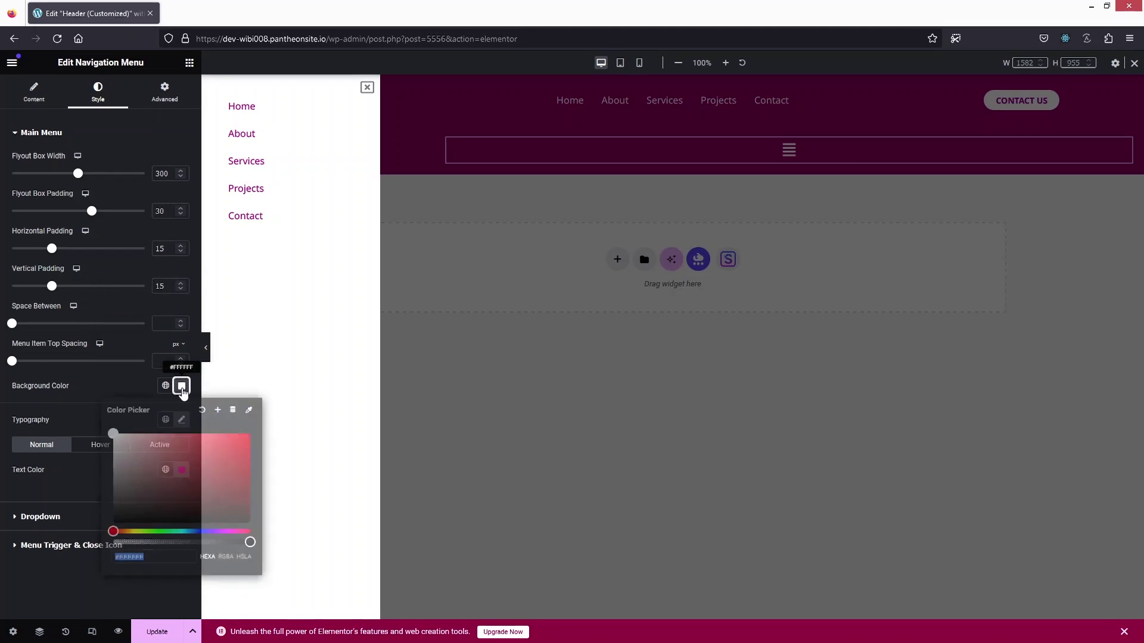
left_click_drag(163, 454, 148, 417)
left_click_drag(113, 532, 225, 532)
left_click(147, 431)
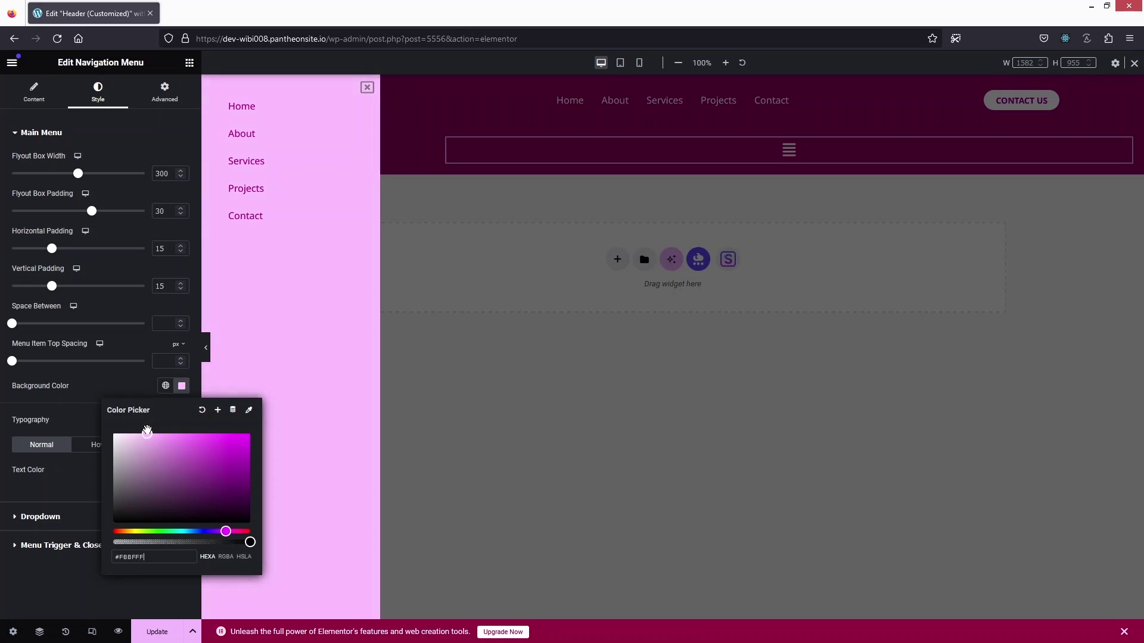
left_click(87, 410)
Step: Try black (#000000) text on a dark purple background for the flyout menu, and close the flyout
left_click(182, 470)
left_click_drag(149, 372, 110, 441)
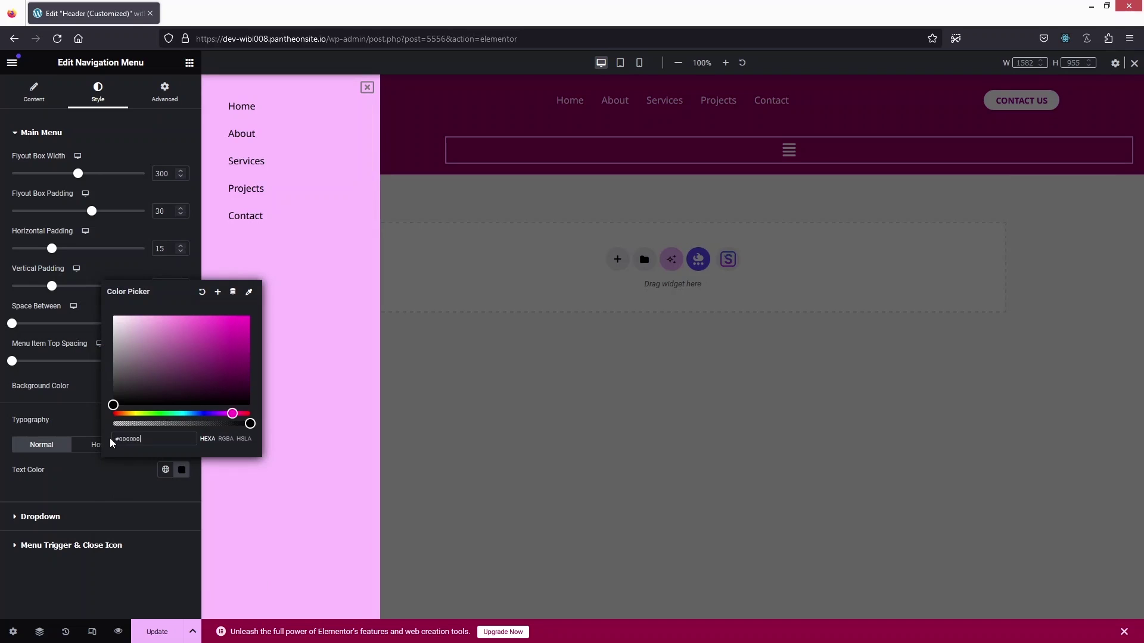
left_click(68, 393)
left_click(182, 386)
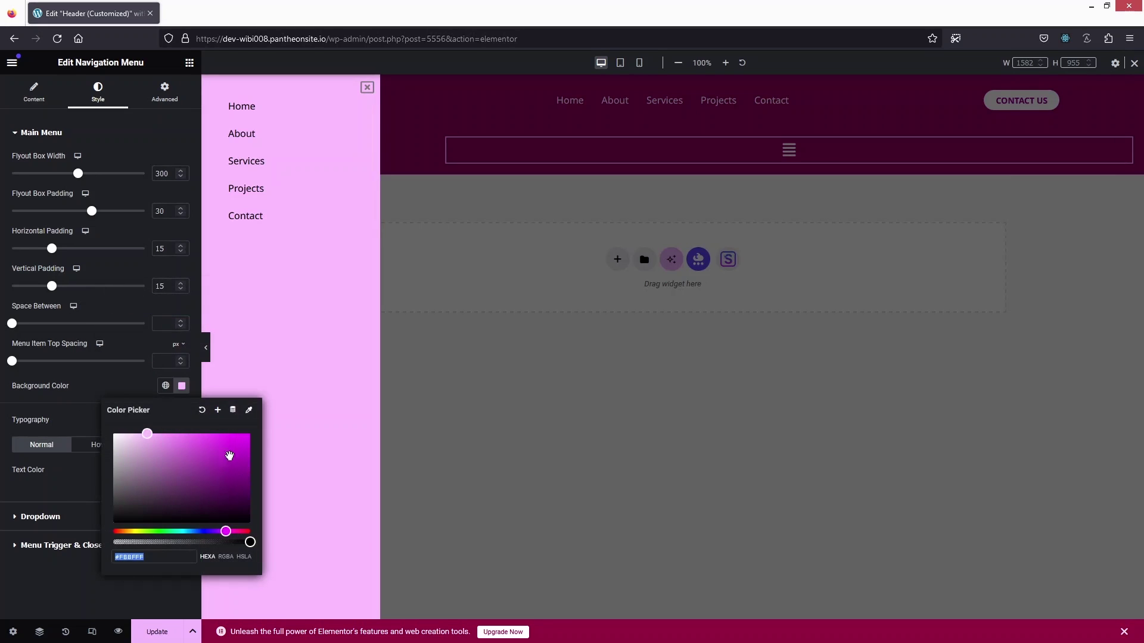
left_click_drag(193, 435, 239, 467)
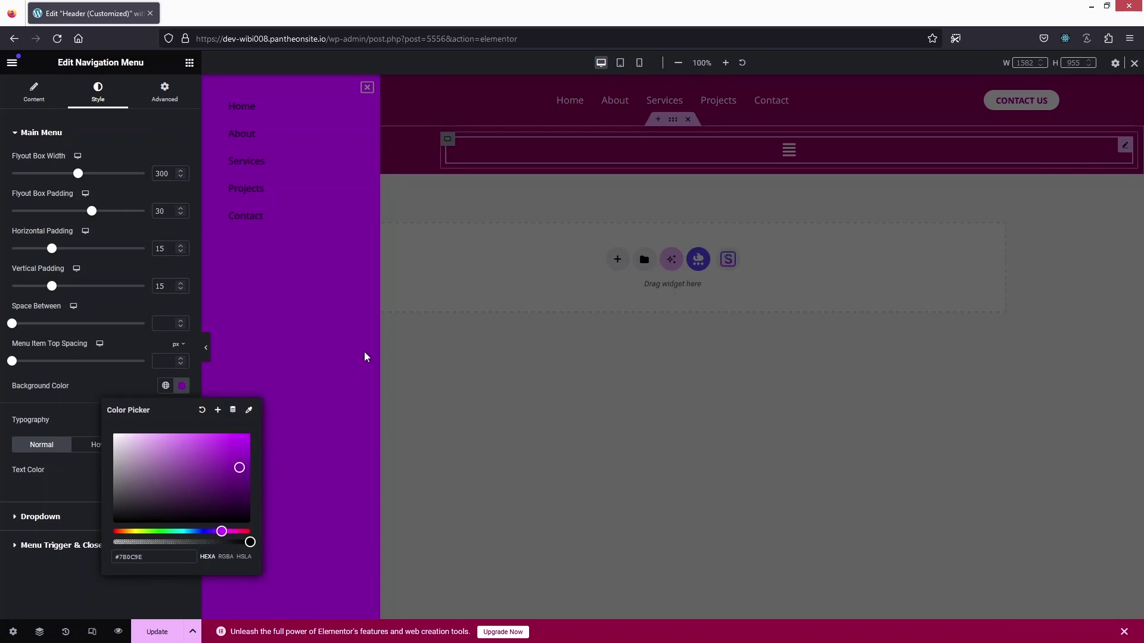
left_click(401, 321)
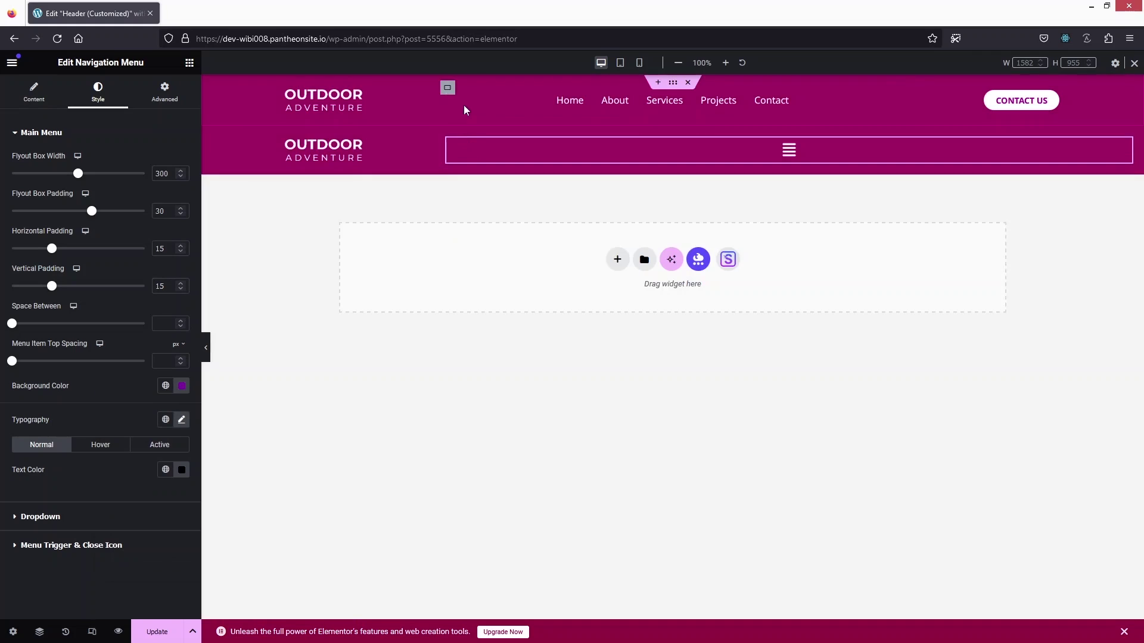
Step: Copy the first header container's background color #A20063 and apply it as the flyout menu's background color
left_click(663, 89)
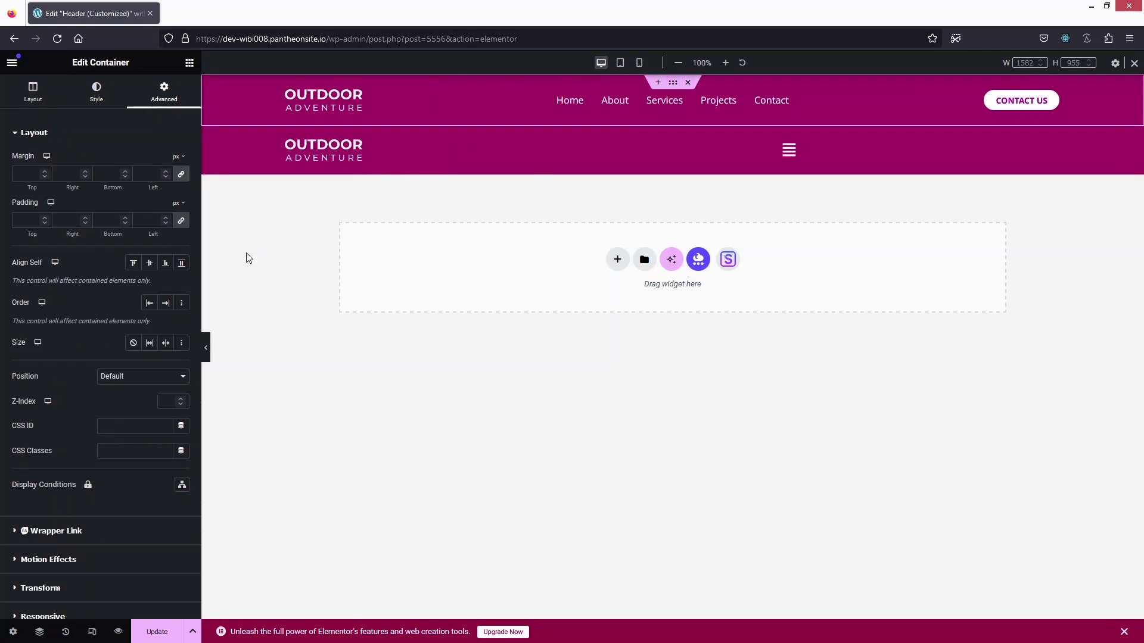
left_click(92, 101)
left_click(181, 210)
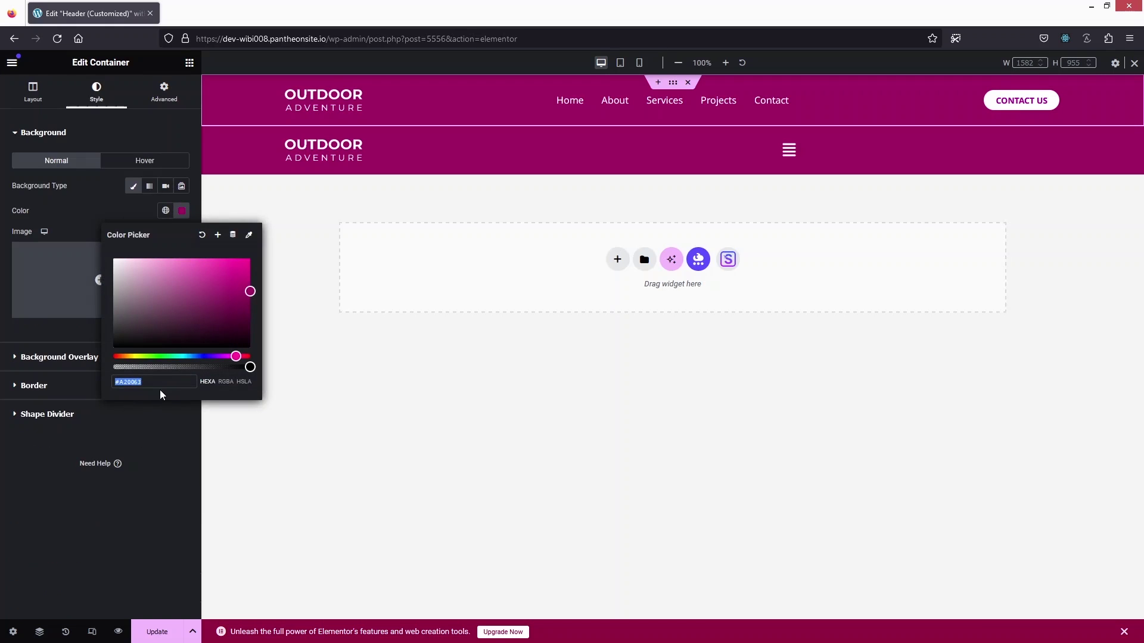
left_click(795, 157)
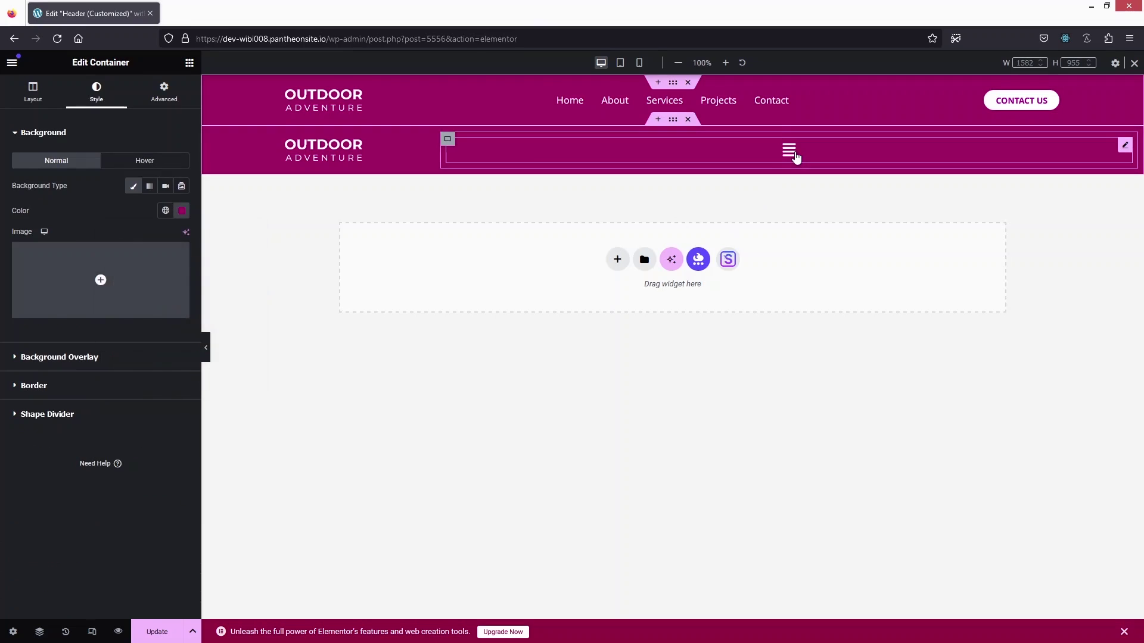
left_click(795, 157)
left_click(182, 386)
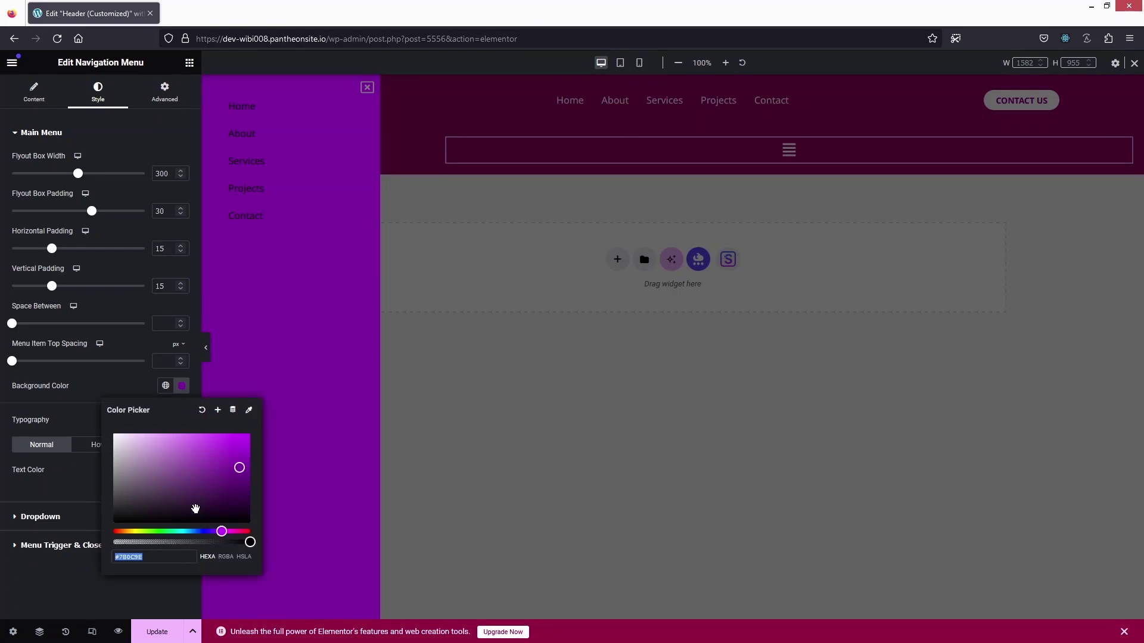
type("#A20063")
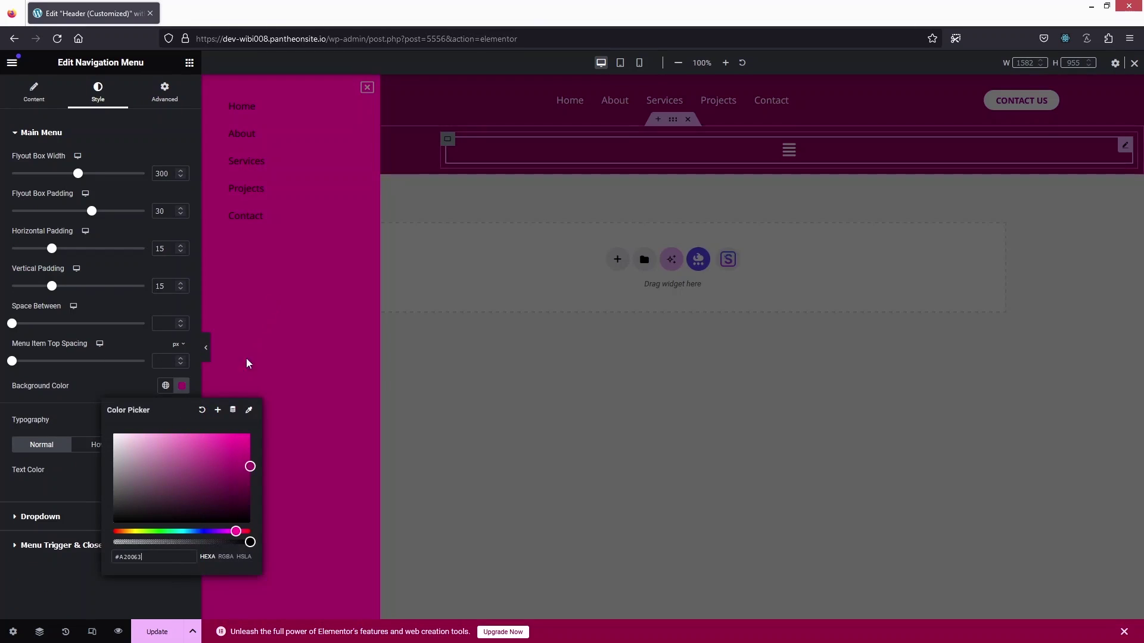
left_click(76, 491)
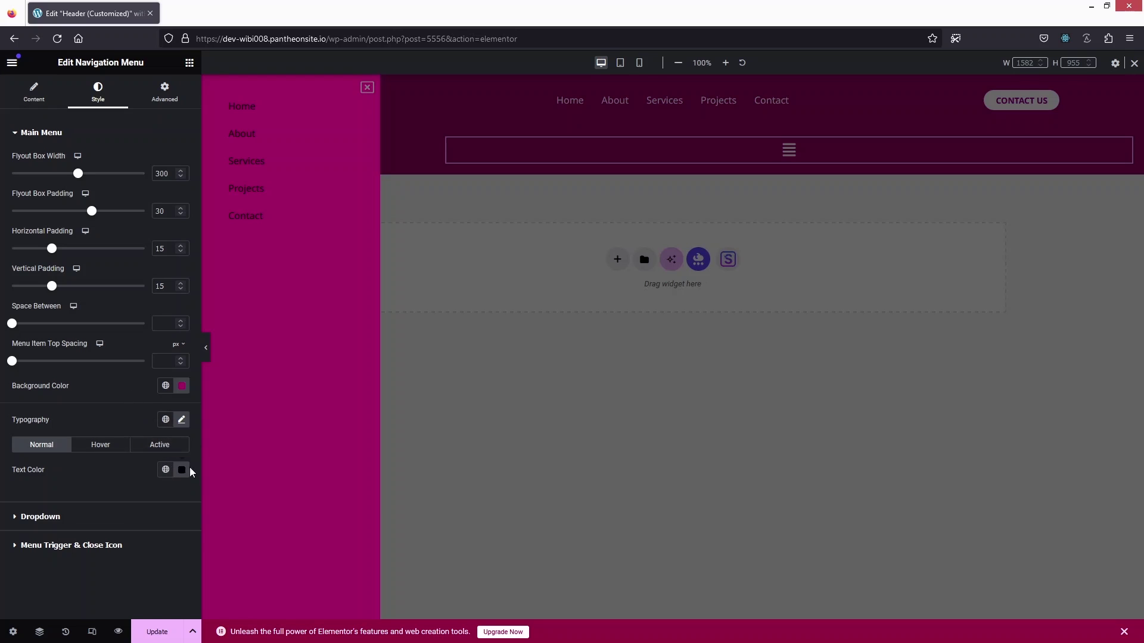
Step: Set the text color of the flyout menu's items to white (#FFFFFF)
left_click(183, 470)
type("#FFFFFF")
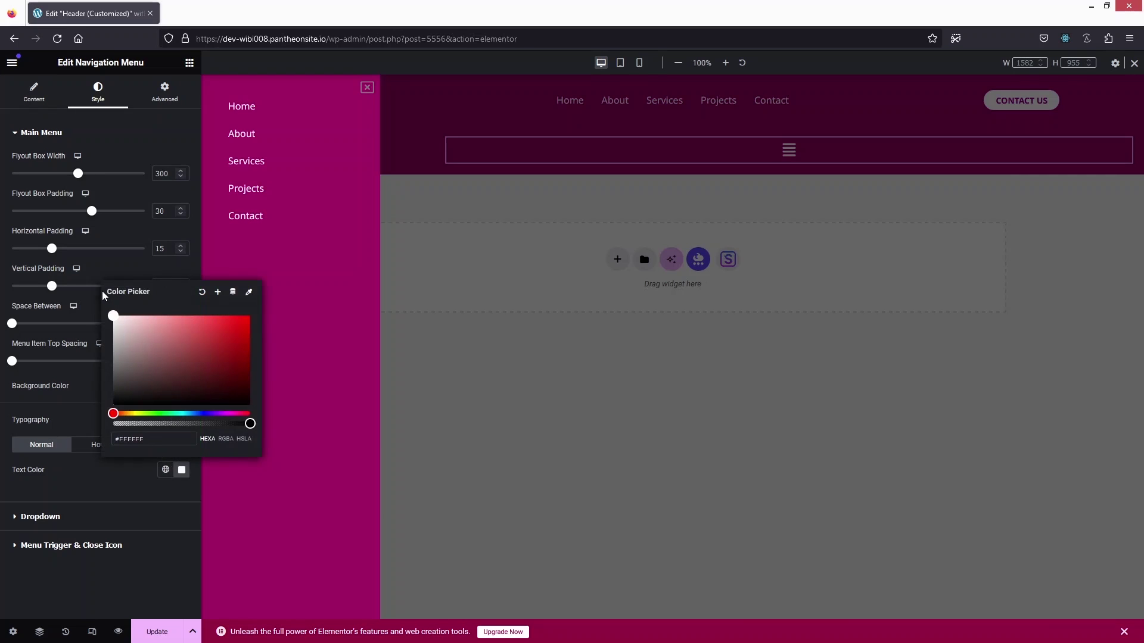
left_click(76, 473)
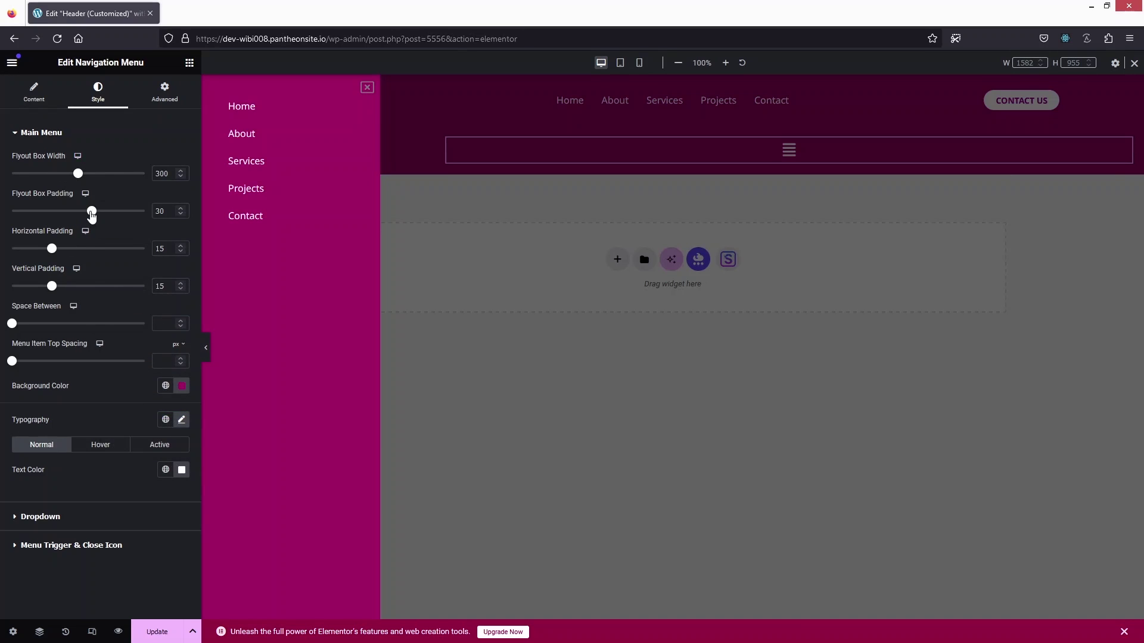
Step: Space out the flyout menu items with vertical padding 24 and extra top spacing, center-align them, and close the flyout
left_click_drag(53, 287, 77, 288)
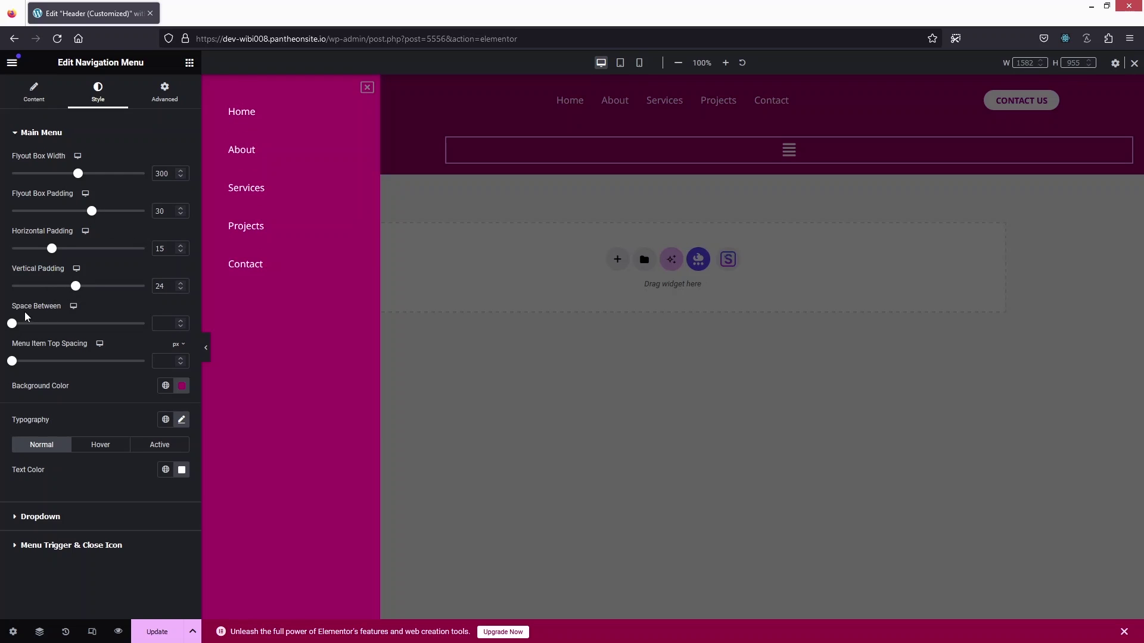
left_click_drag(19, 325, 77, 363)
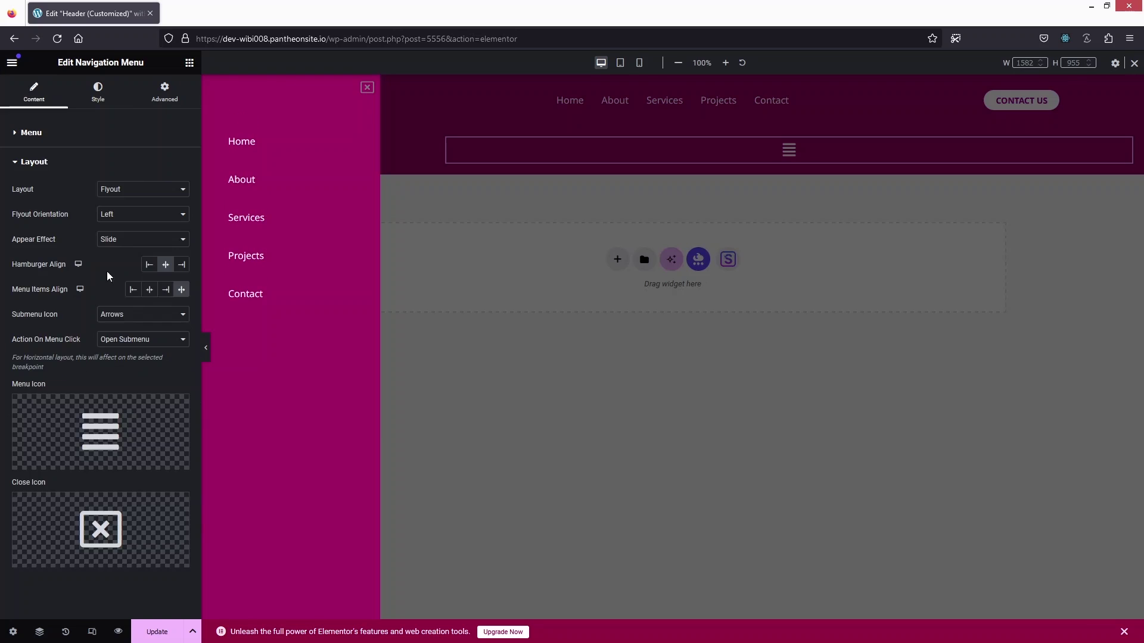
left_click(149, 290)
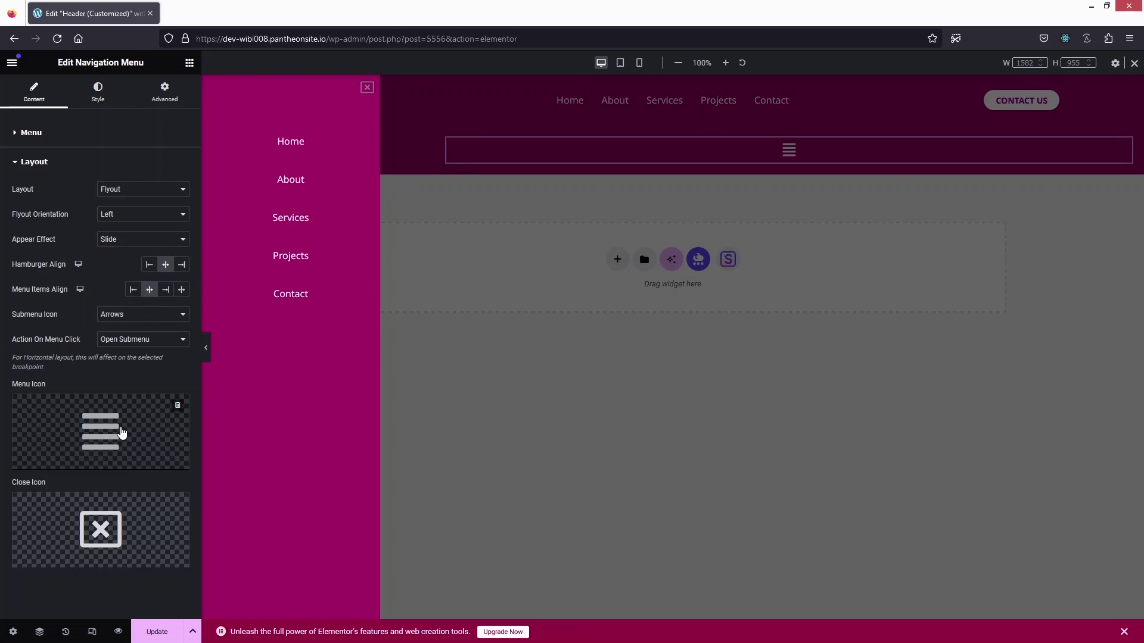
left_click(367, 89)
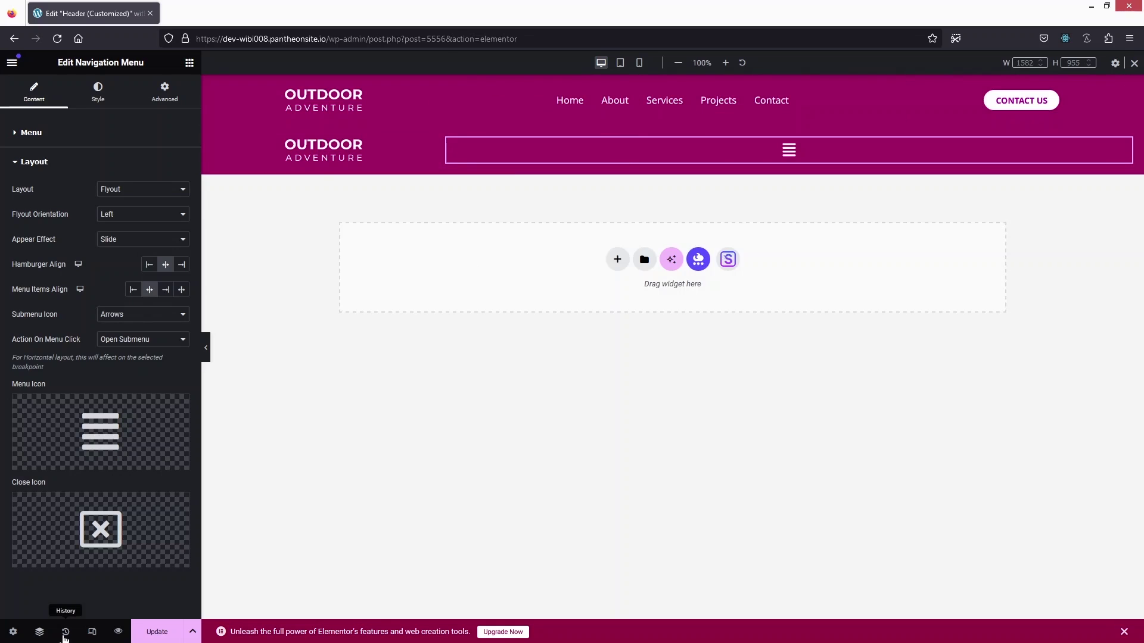
Step: Hide the first header container, with the full menu and Contact Us button, on mobile portrait
left_click(40, 631)
left_click(1017, 97)
left_click(1017, 102)
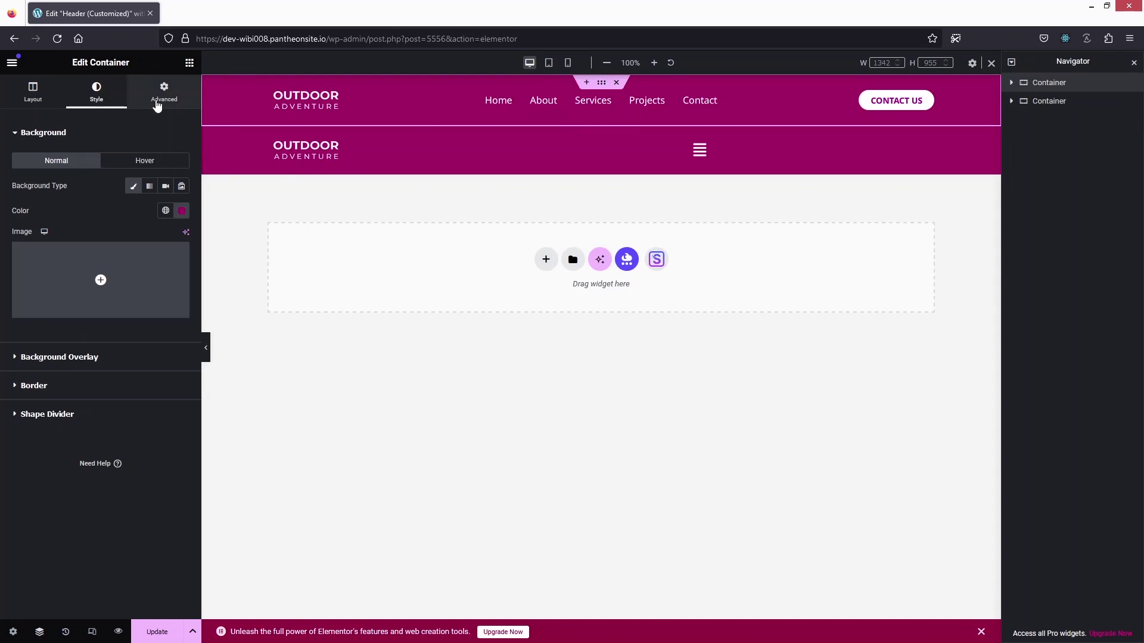
left_click(158, 102)
scroll(95, 522, "down", 5)
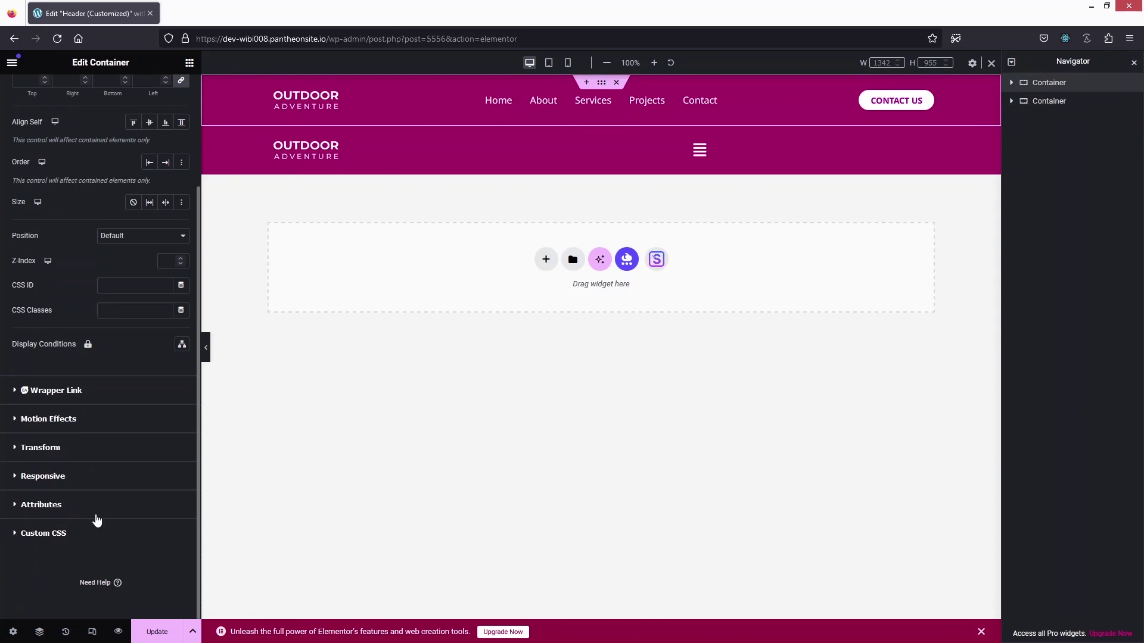
left_click(42, 477)
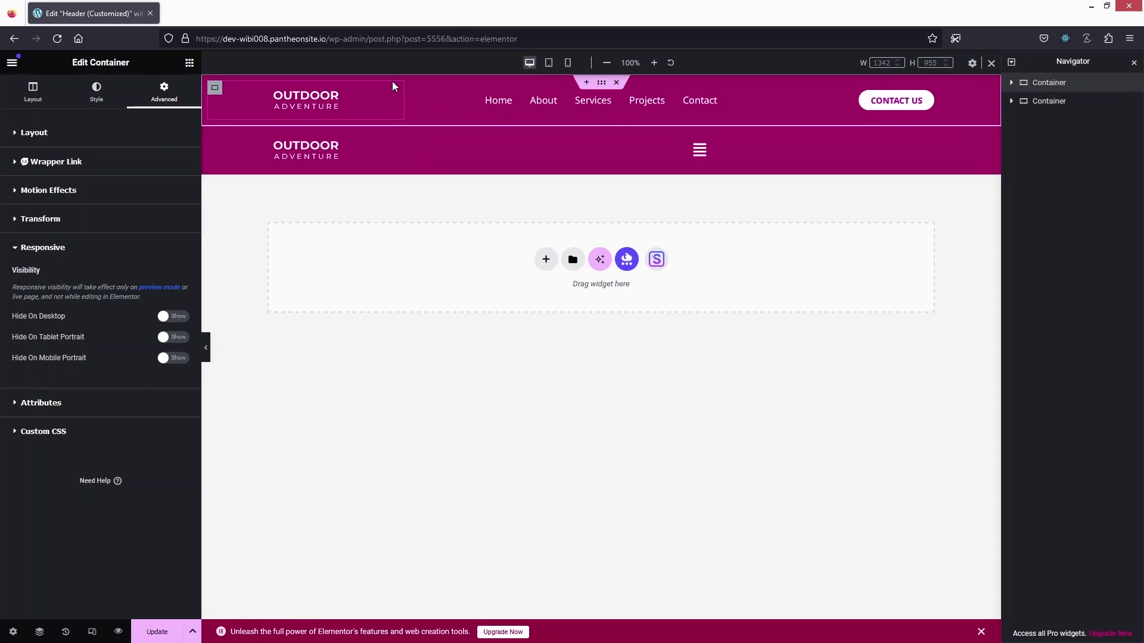
left_click(167, 360)
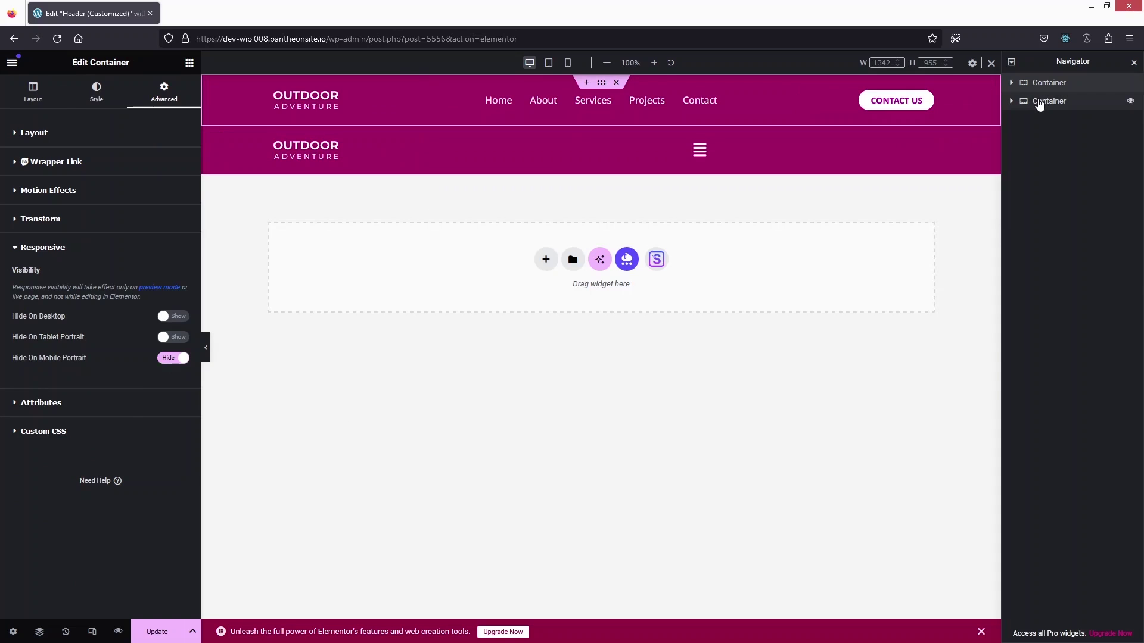
Step: Hide the second header container, with the hamburger menu, on tablet portrait and desktop
left_click(981, 112)
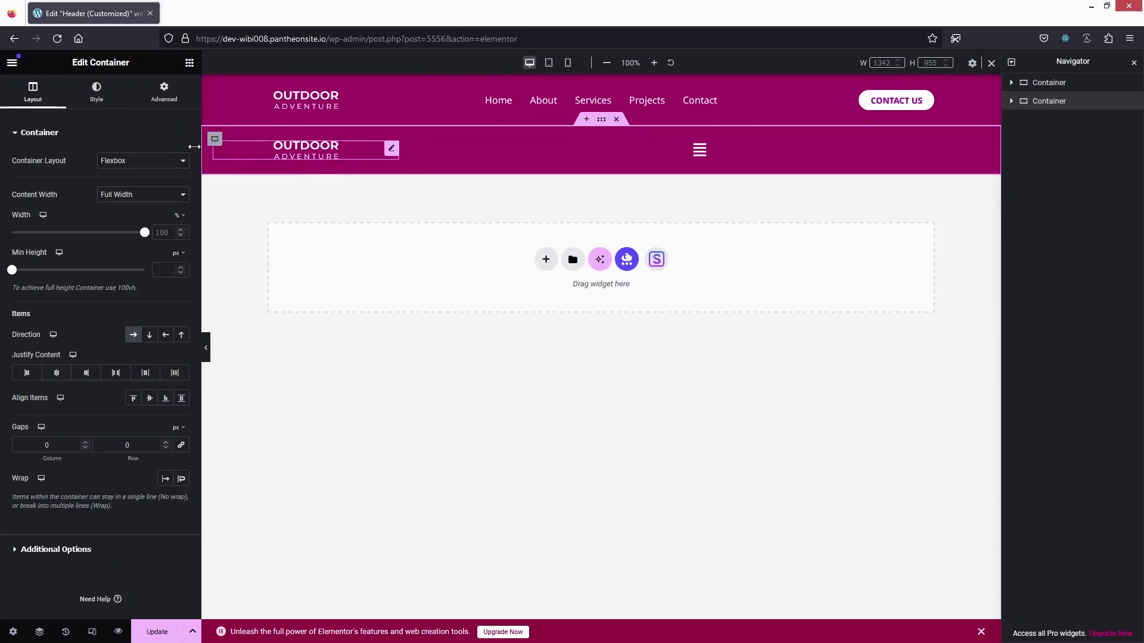
left_click(163, 96)
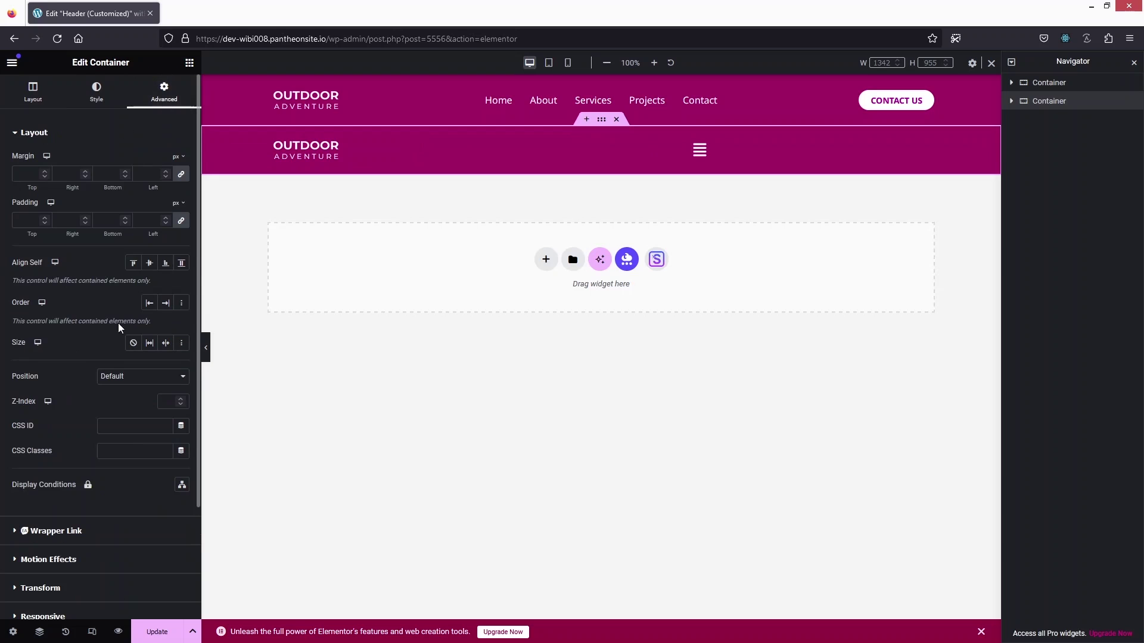
scroll(110, 427, "down", 2)
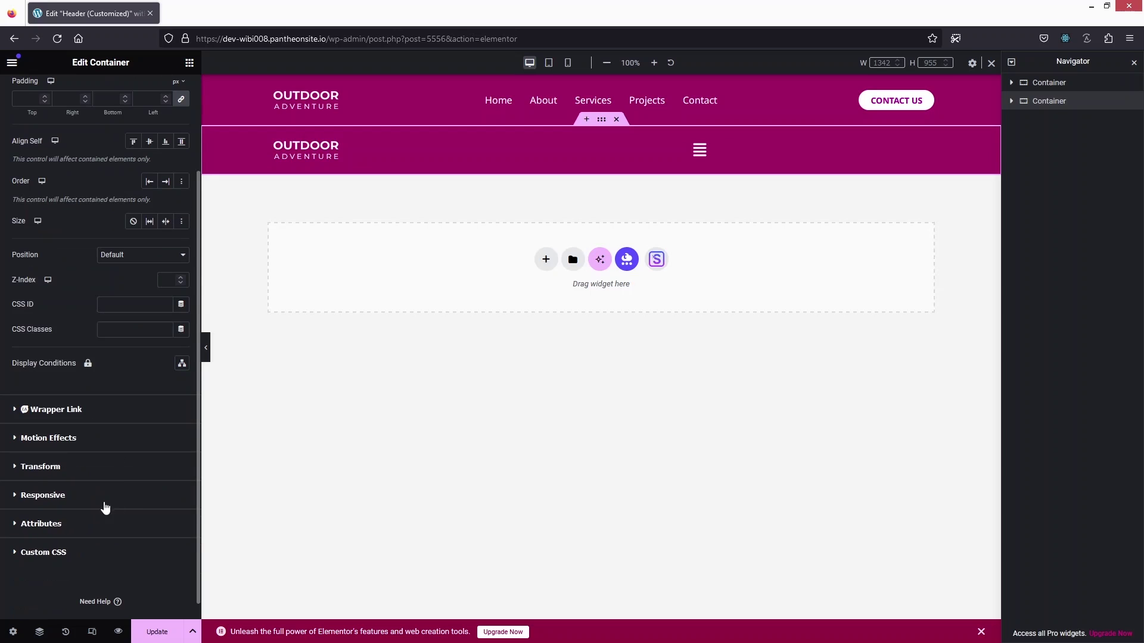
left_click(36, 495)
left_click(165, 338)
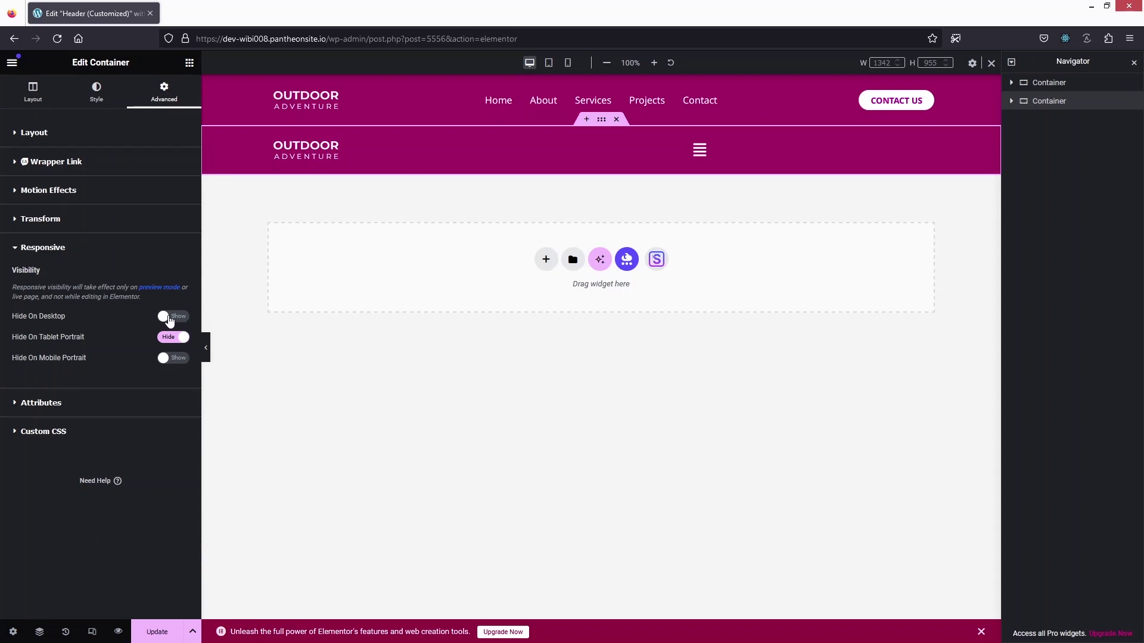
left_click(170, 318)
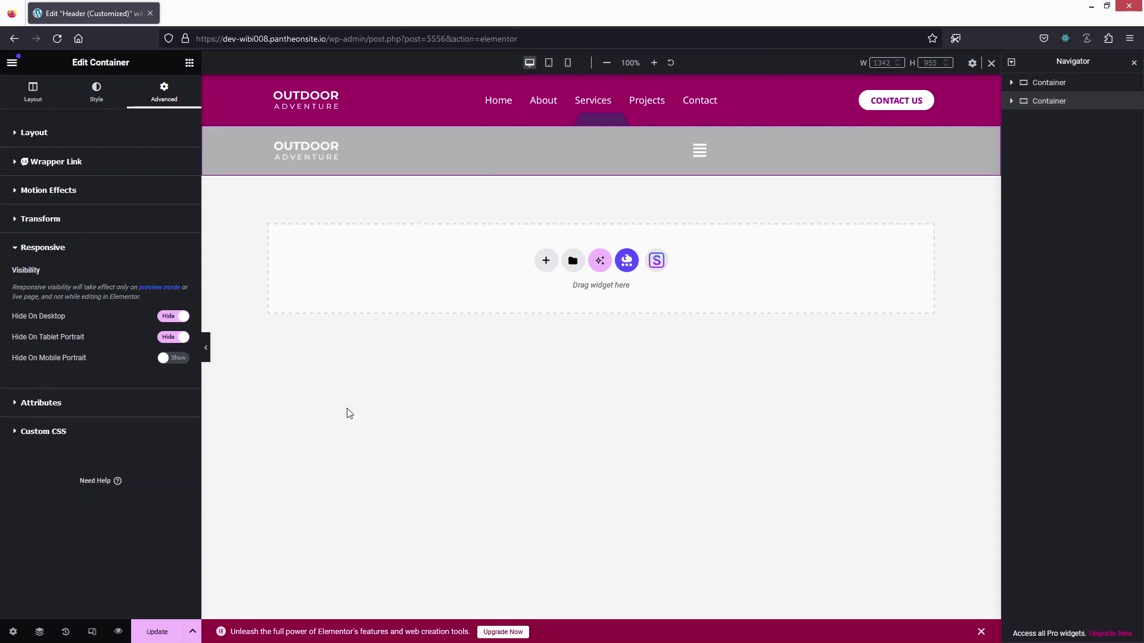
Step: In the mobile view, set the widths of the second header's logo and menu containers to 50% each
left_click(569, 64)
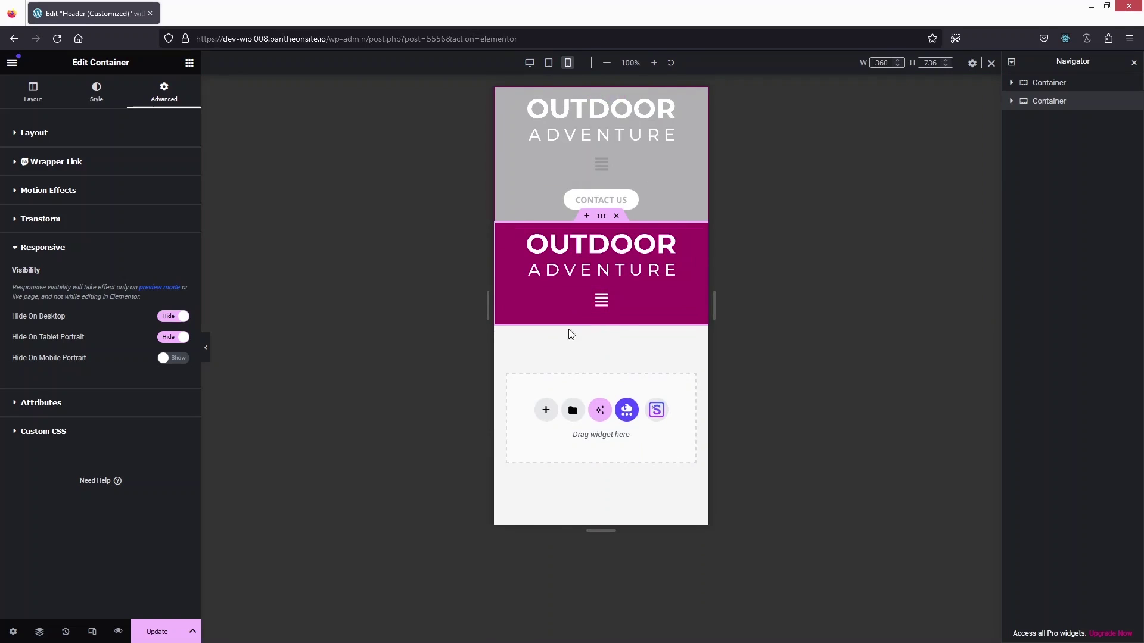
left_click(556, 249)
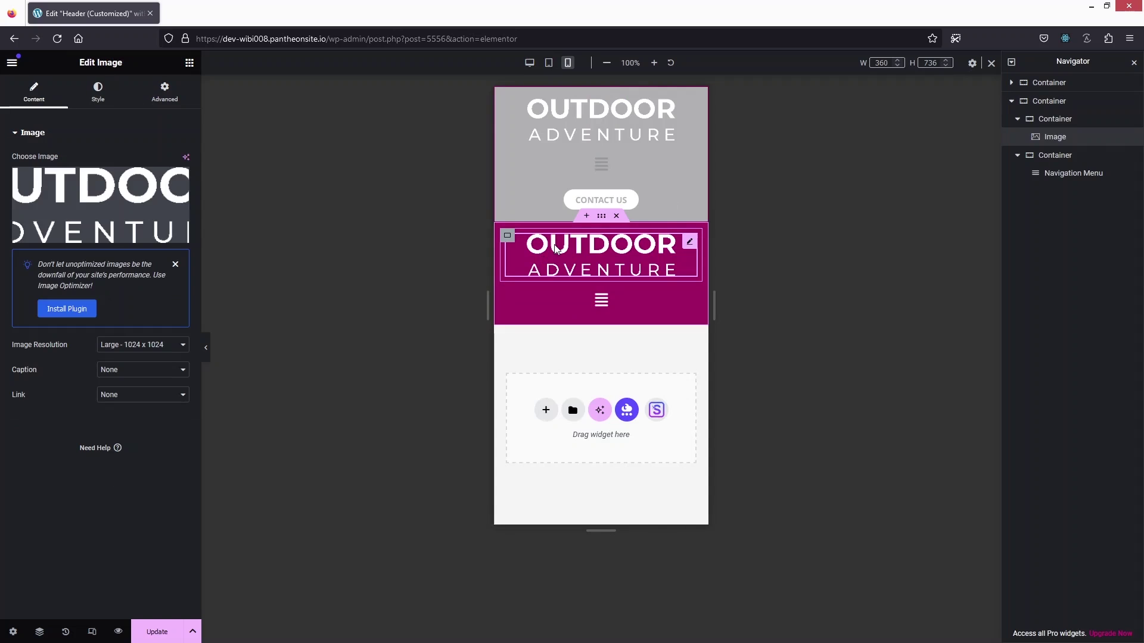
left_click(507, 235)
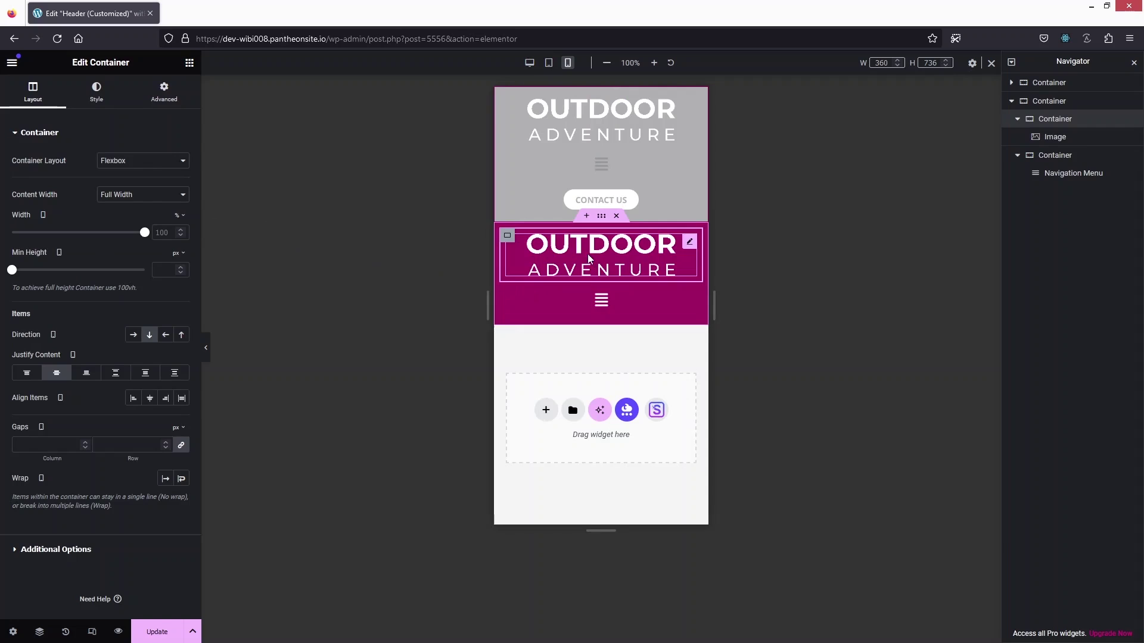
left_click(173, 232)
type("50")
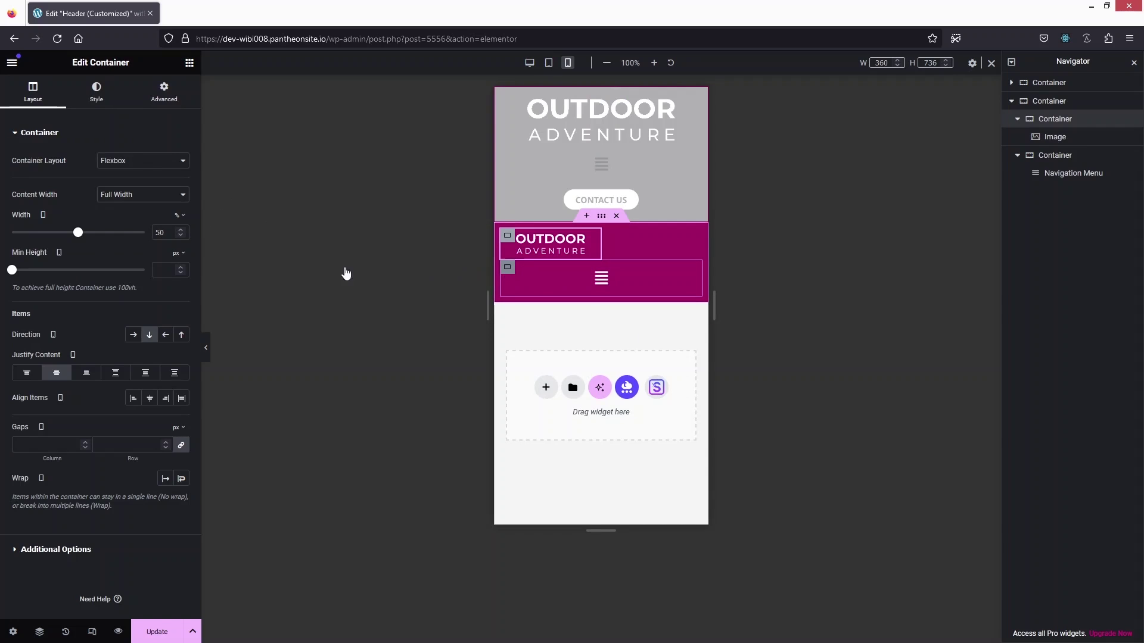
key("ctrl+z")
type("50")
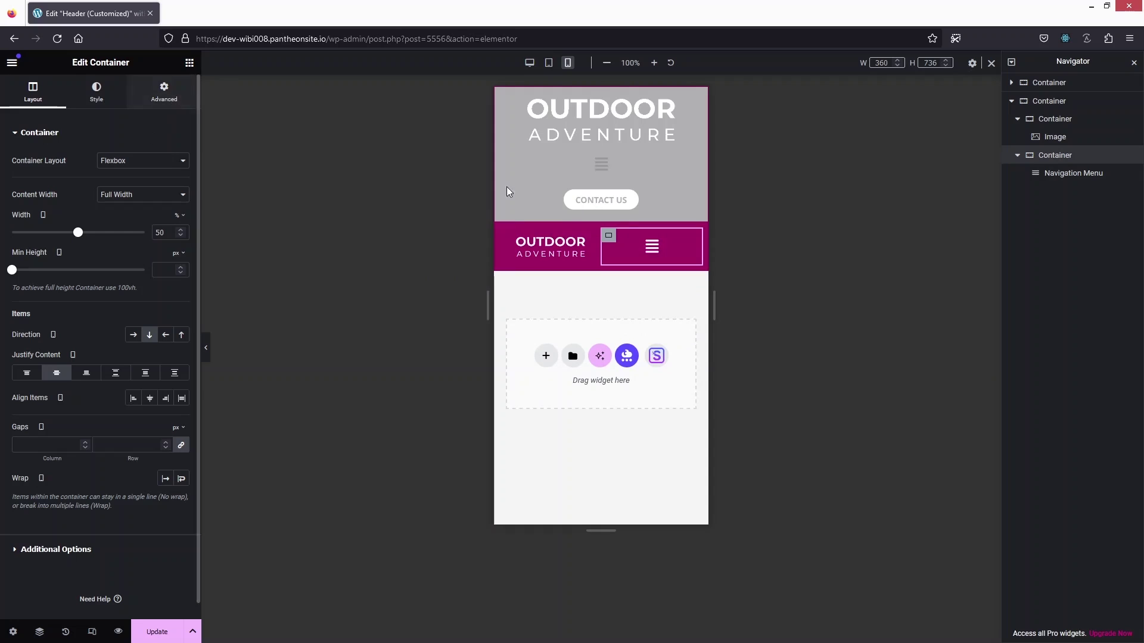
Step: Try a padding of 0 on all sides of the second header container in the mobile view, and clear it
left_click(603, 218)
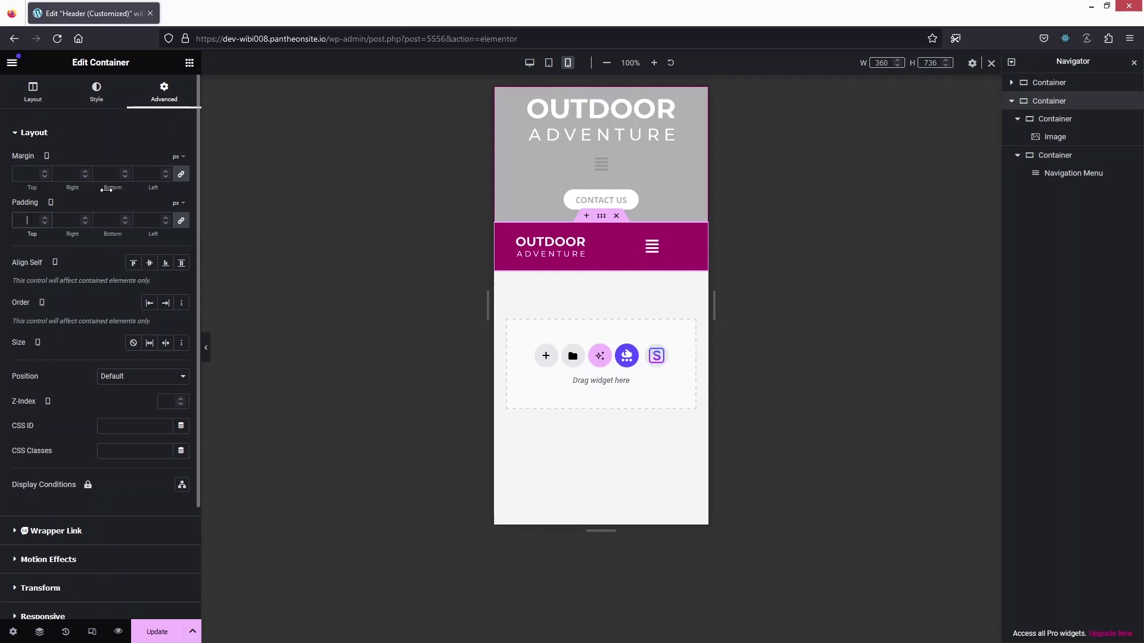
type("0")
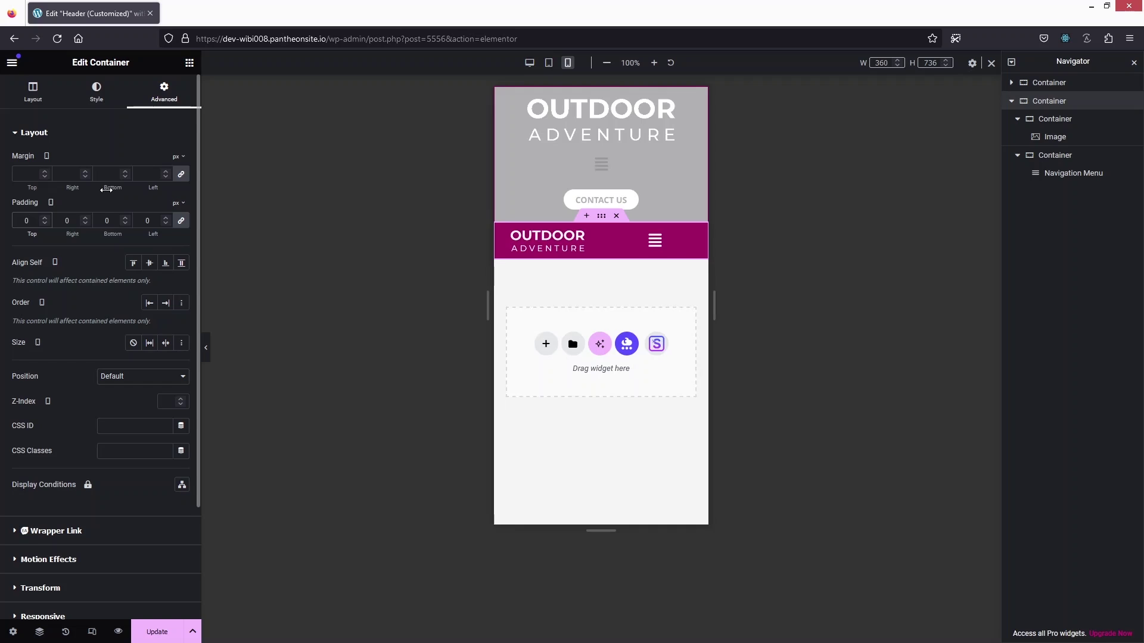
key("BackSpace")
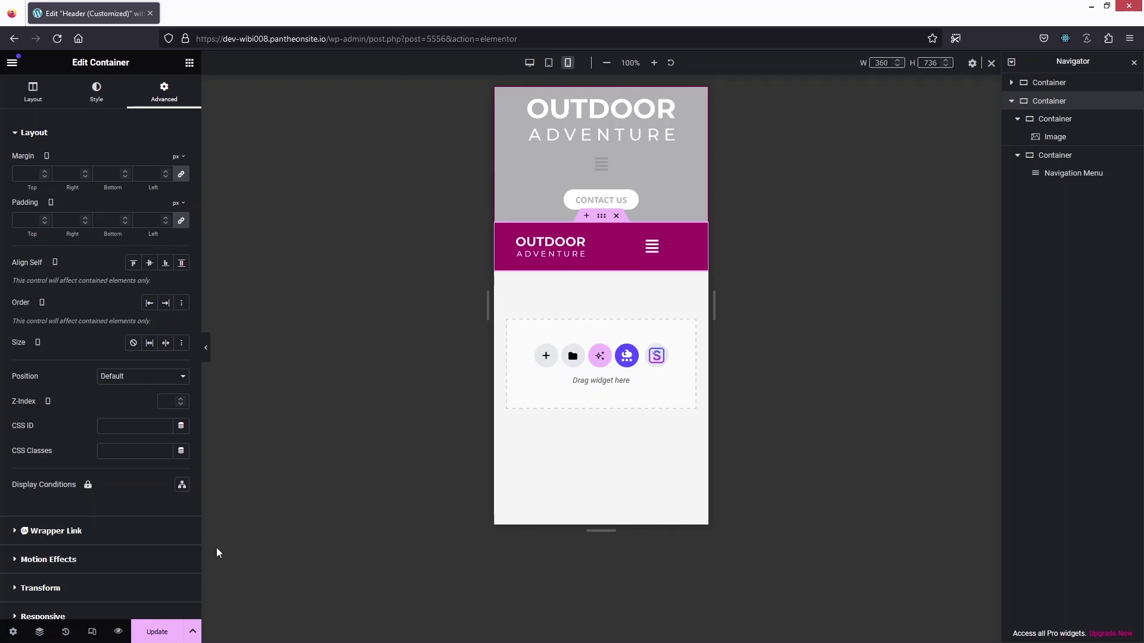
Step: Save the header template and open the live site in a new browser tab
key("ctrl+s")
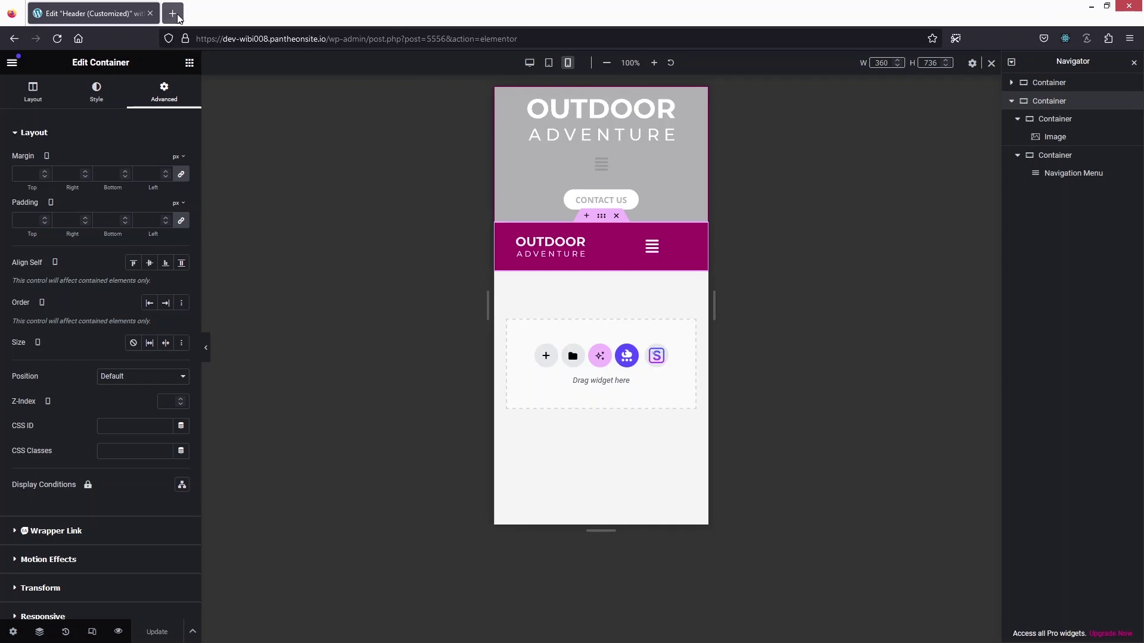
left_click(179, 16)
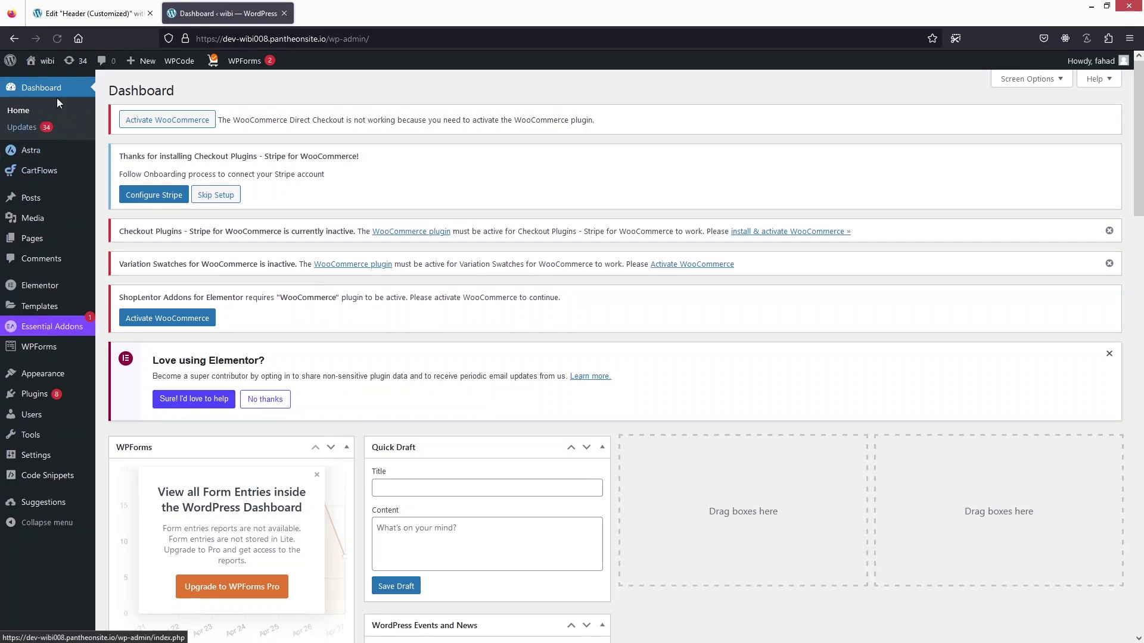
mouse_move(44, 61)
left_click(52, 83)
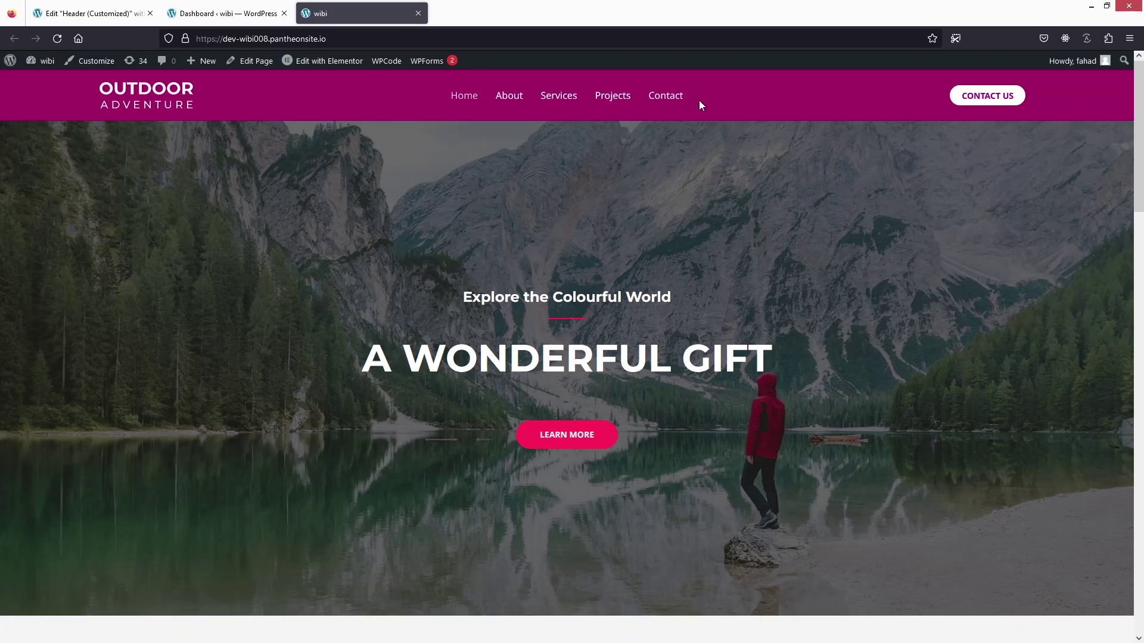
Step: Preview the live homepage in the browser's responsive design mode as an iPhone 11 Pro Max to check the mobile header
right_click(244, 230)
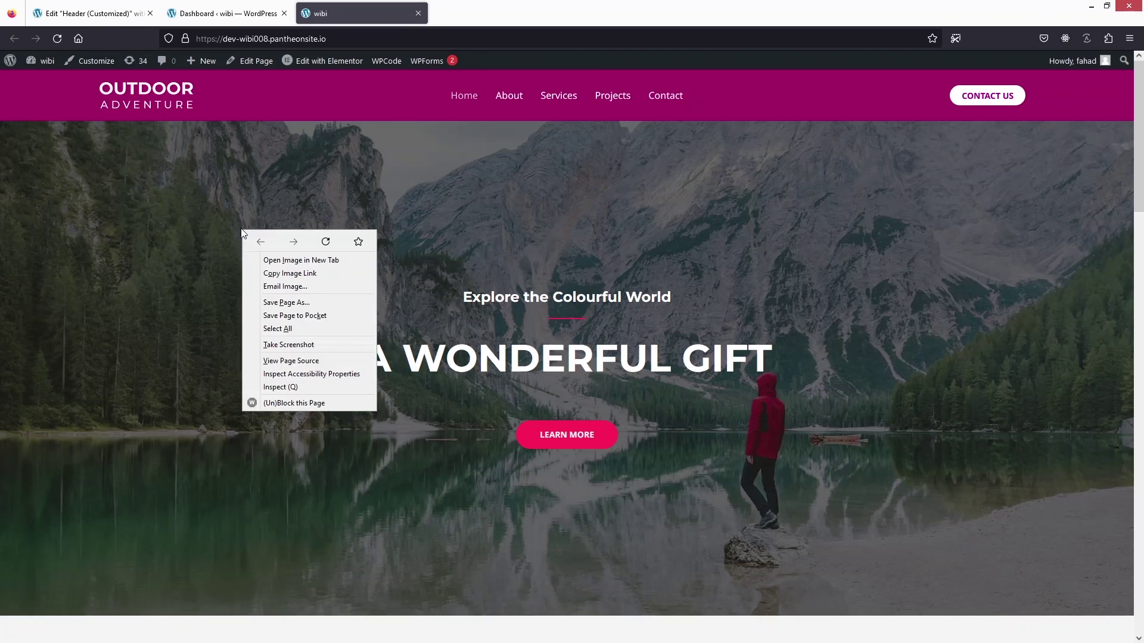
left_click(293, 388)
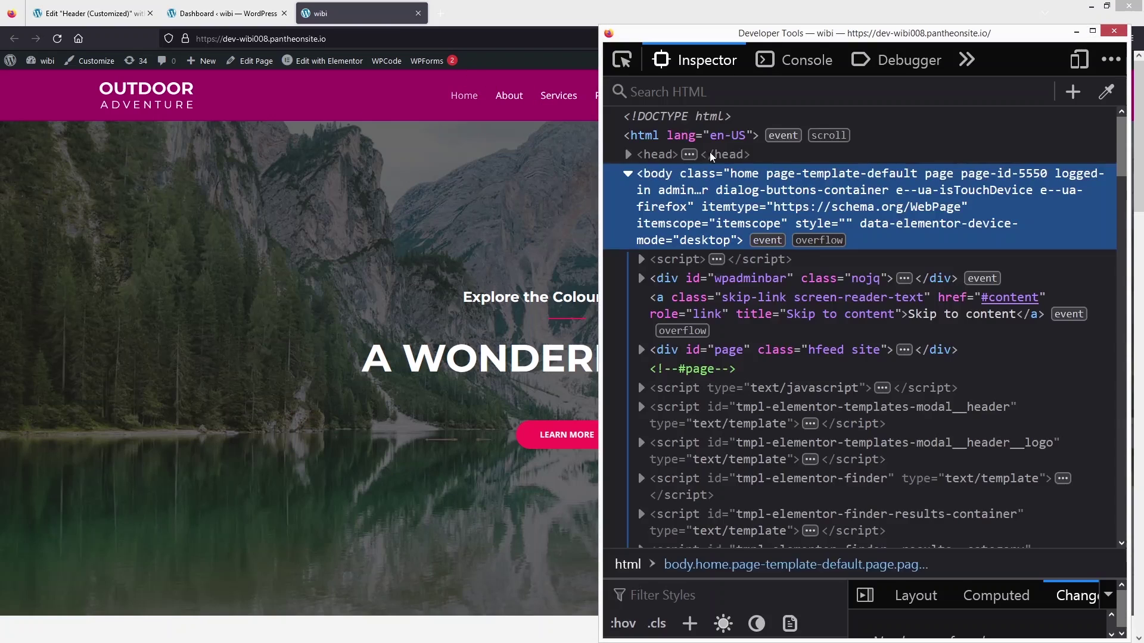
left_click(1079, 59)
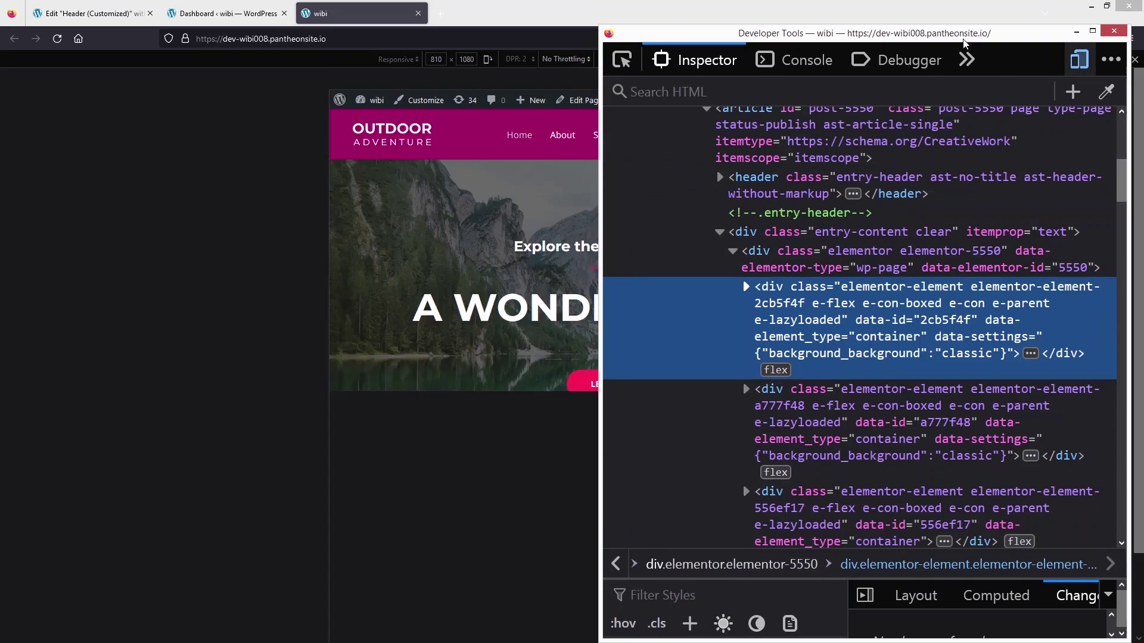
left_click(1113, 31)
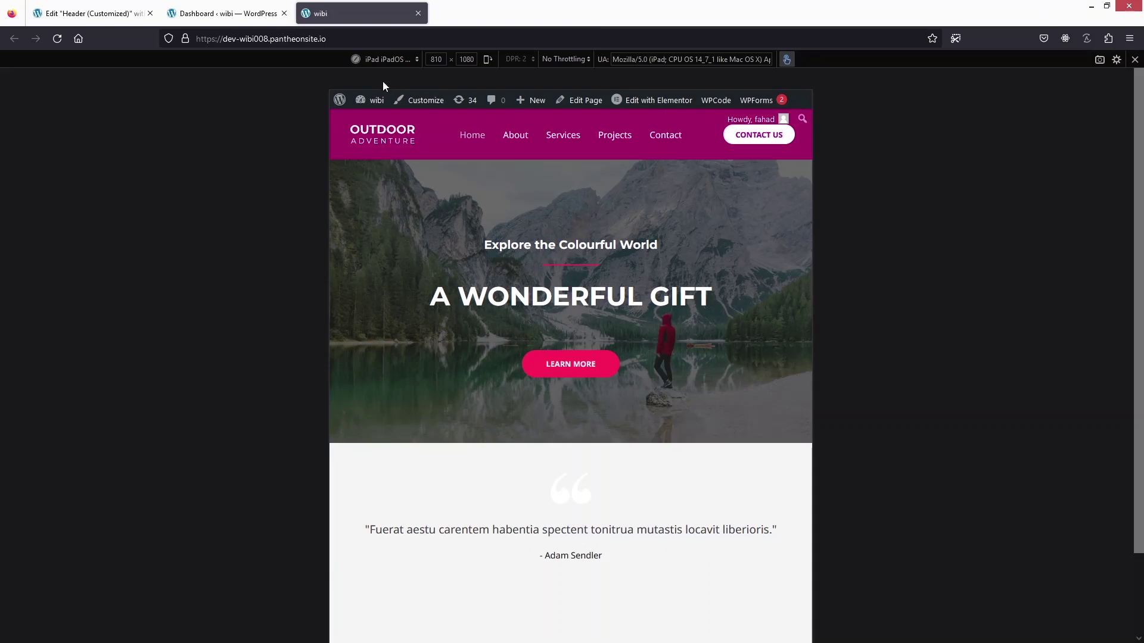
left_click(395, 59)
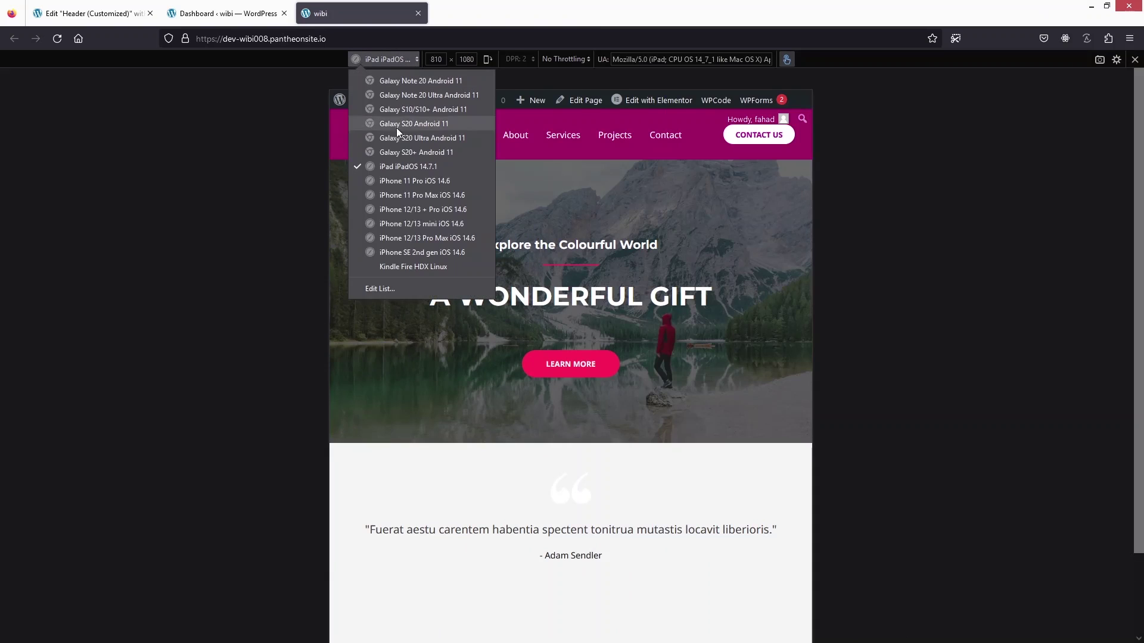
left_click(406, 197)
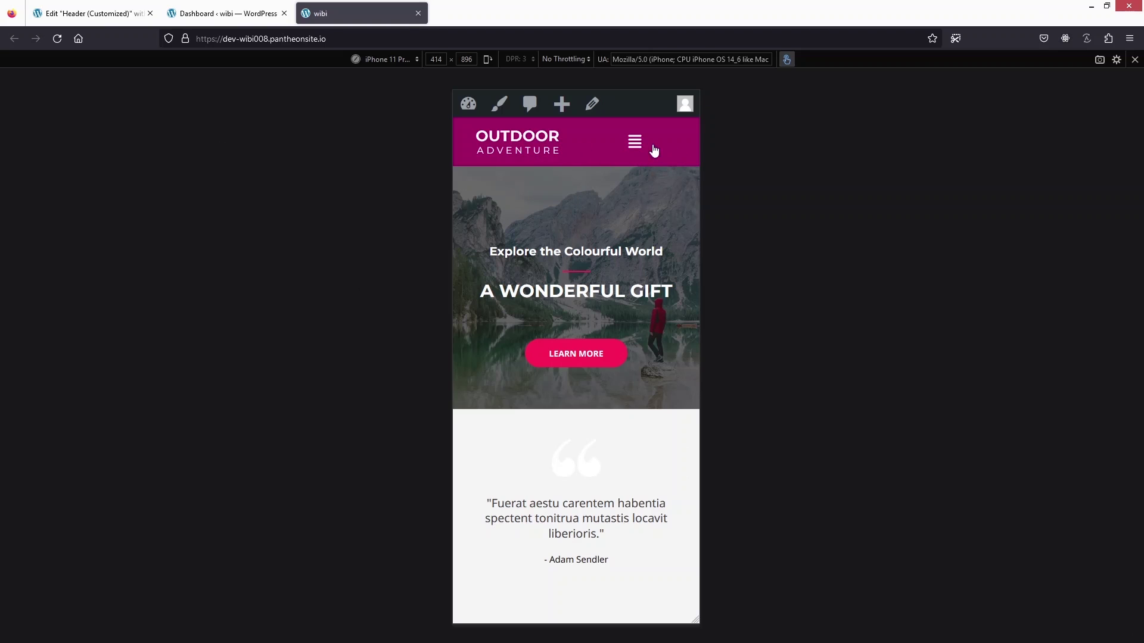
Step: Back in the header editor, set the mobile width of the hamburger menu's container to 20% and the logo's container to 80%
left_click(90, 13)
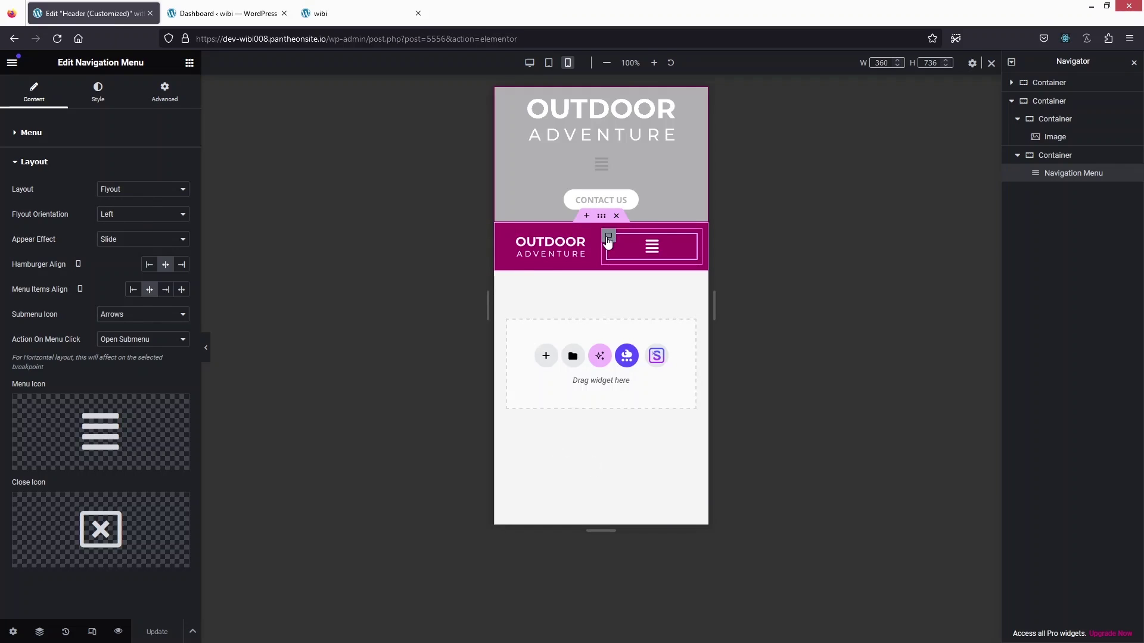
left_click(385, 239)
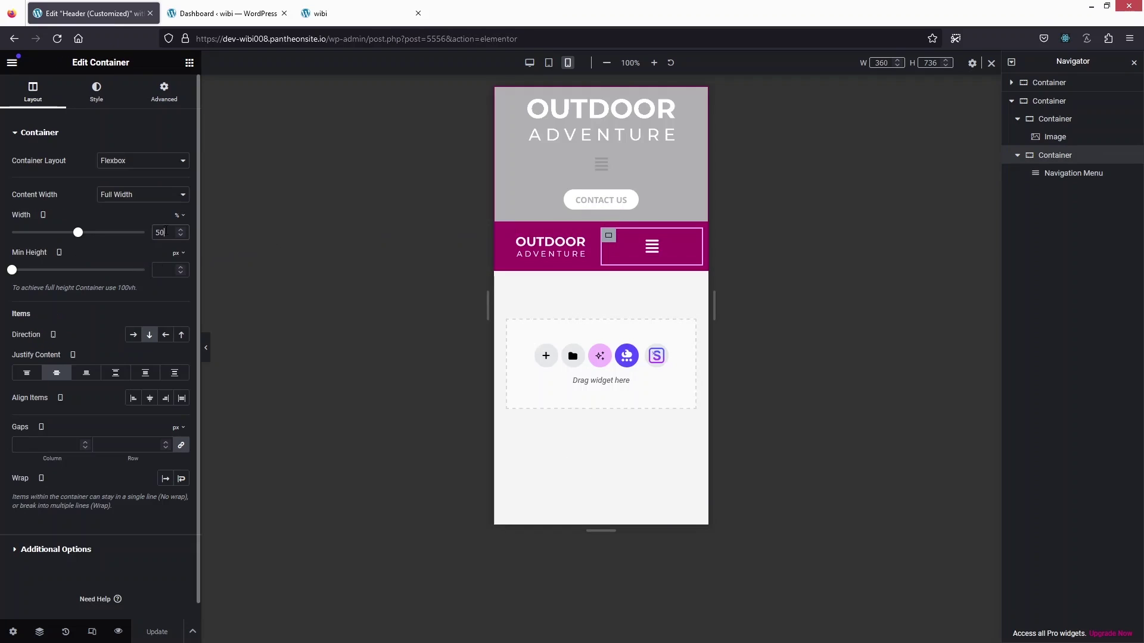
key("BackSpace")
key("BackSpace")
type("20")
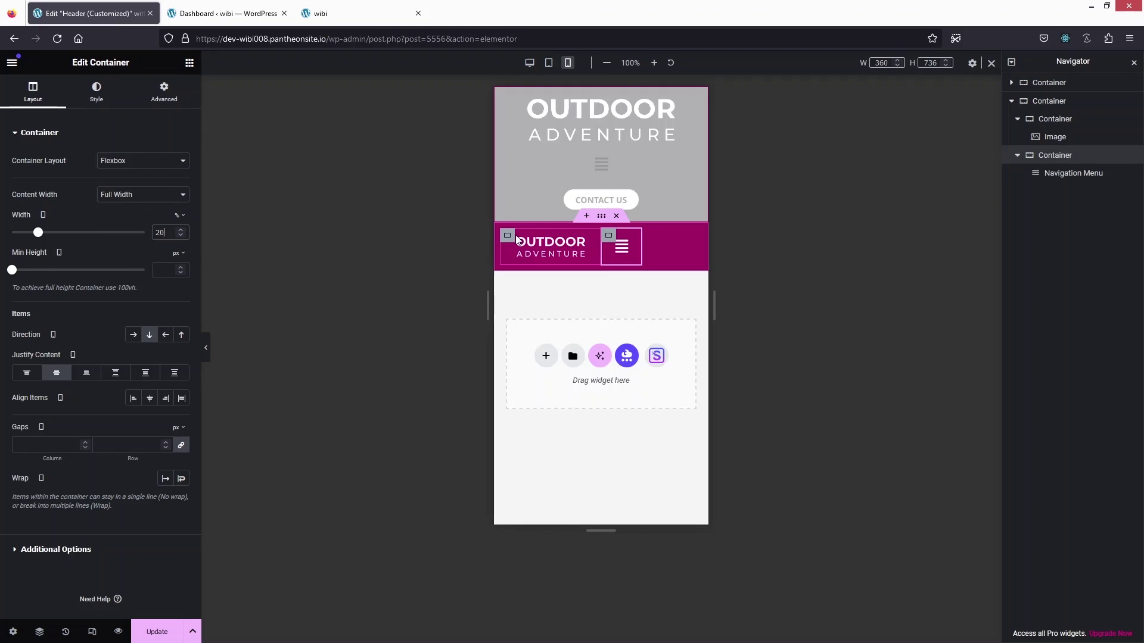
left_click(507, 235)
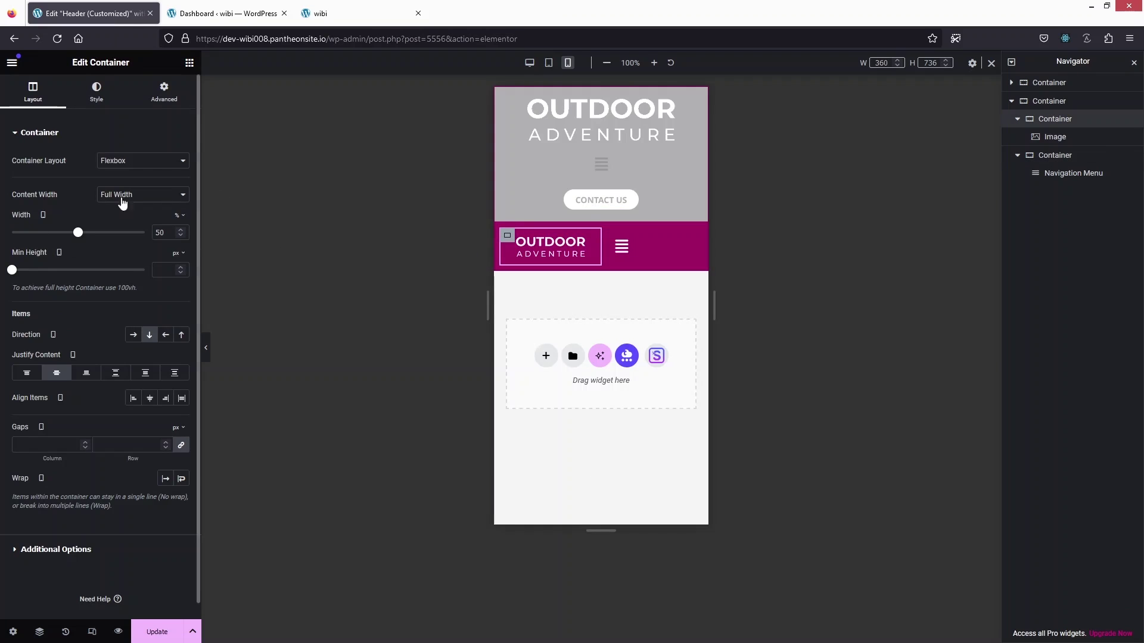
type("80")
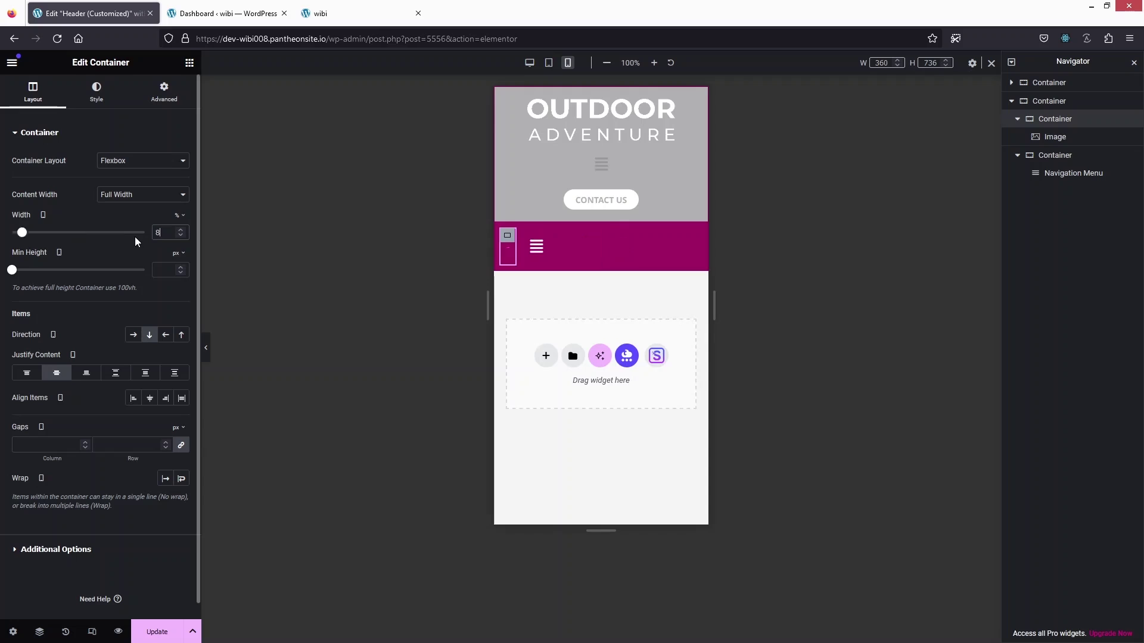
Step: Set the second header container's logo image to 45% width with left alignment in the mobile view, and update the header template
left_click(536, 248)
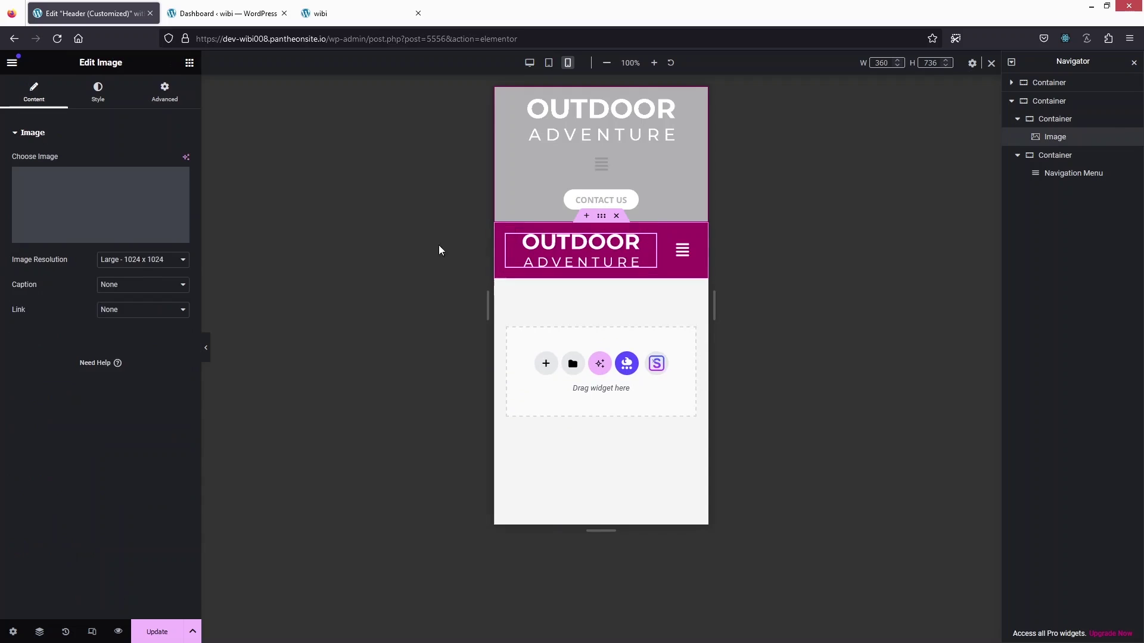
left_click(98, 90)
left_click_drag(115, 199, 83, 202)
left_click_drag(62, 207, 74, 213)
left_click(149, 161)
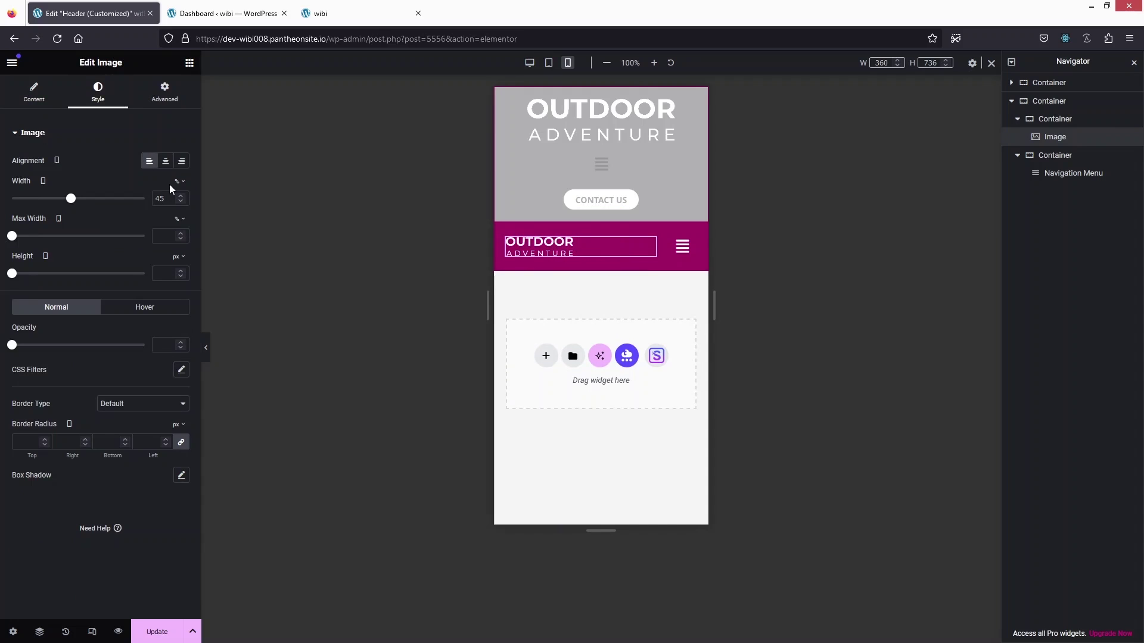
left_click(158, 633)
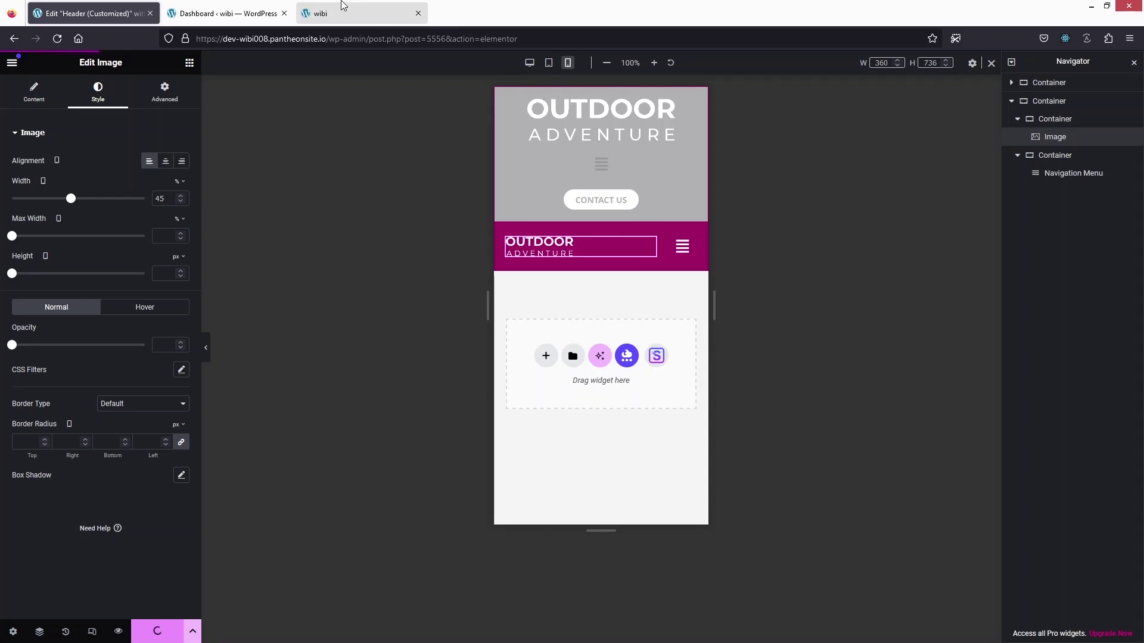
Step: Reload the live homepage in the phone preview, open and close the flyout hamburger menu, and leave responsive design mode
left_click(363, 12)
left_click(57, 38)
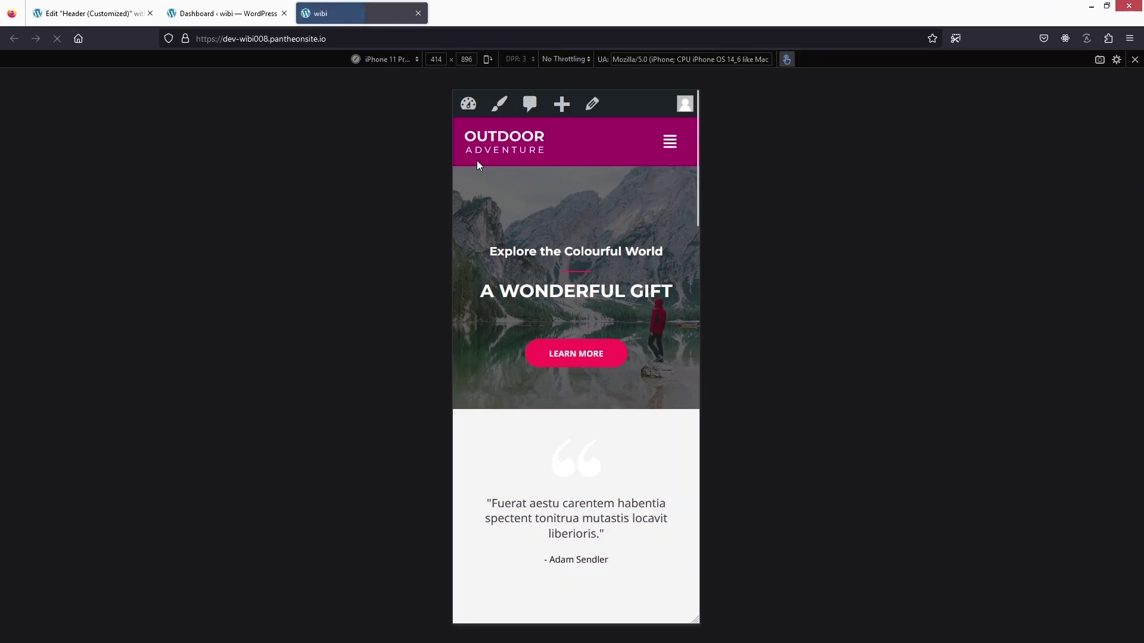
left_click(683, 150)
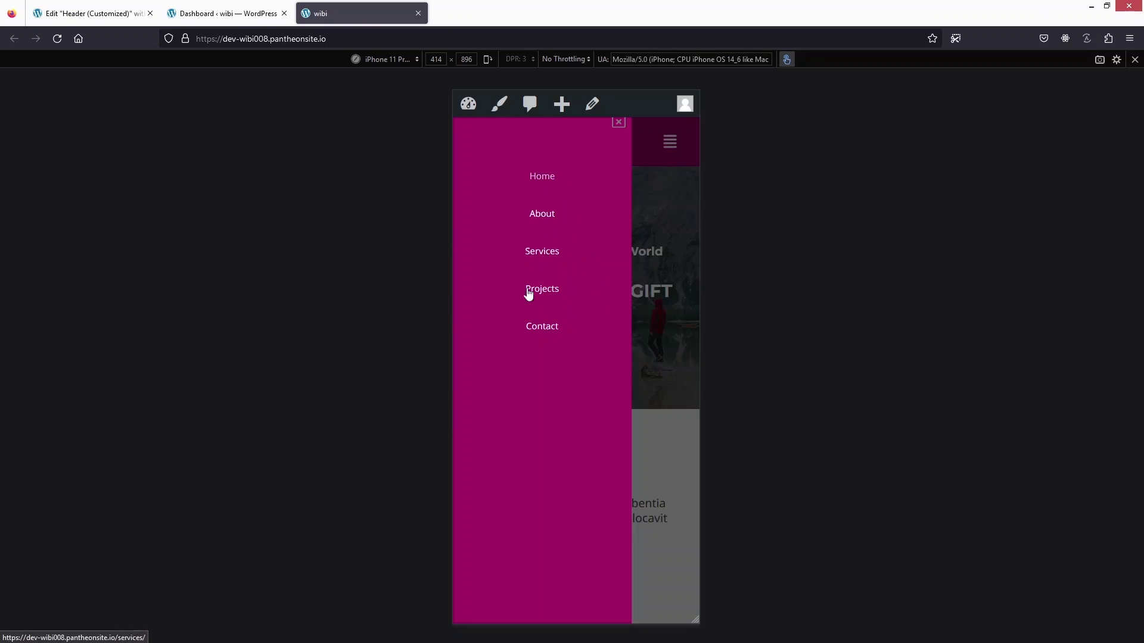
left_click(620, 125)
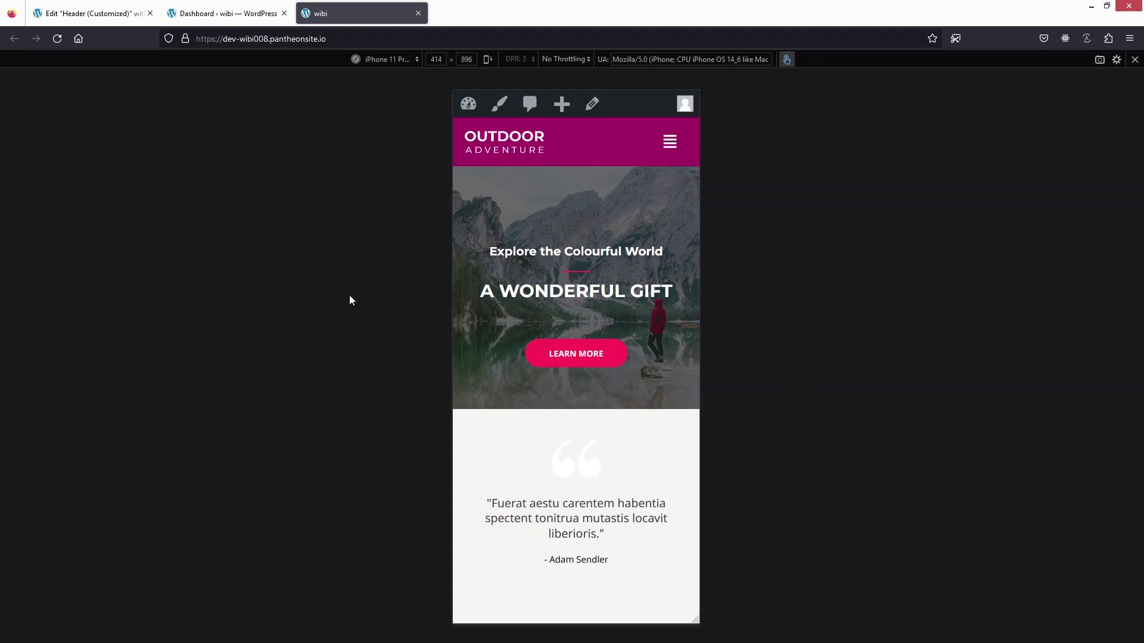
left_click(1134, 59)
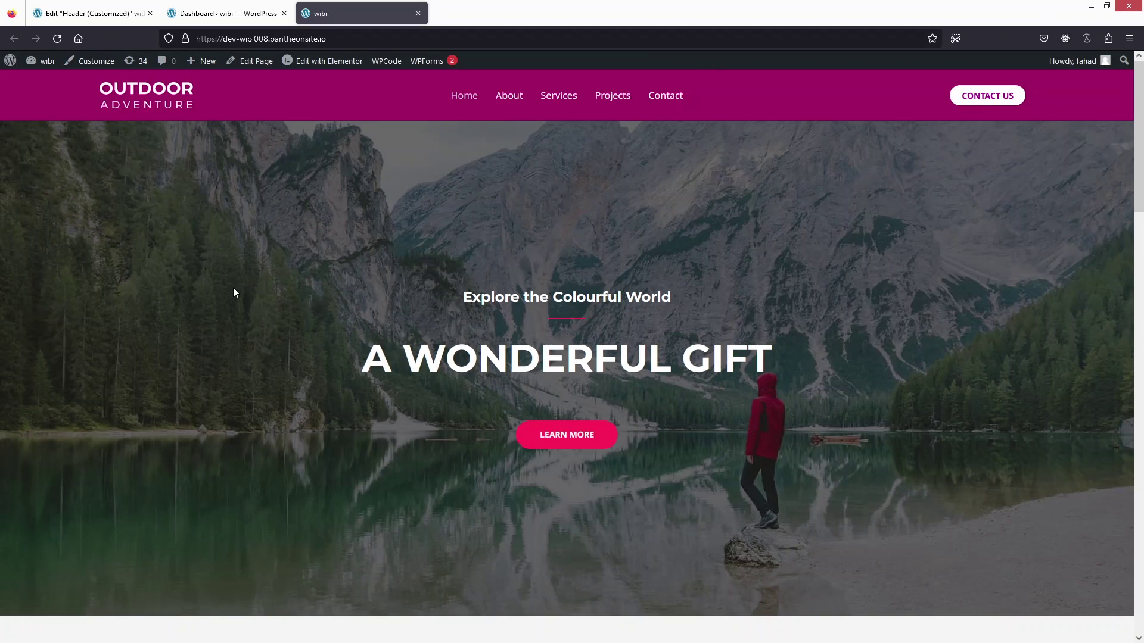
Step: In the header editor, select the Contact Us button's link value, and open the WordPress list of all pages in a new tab
left_click(89, 13)
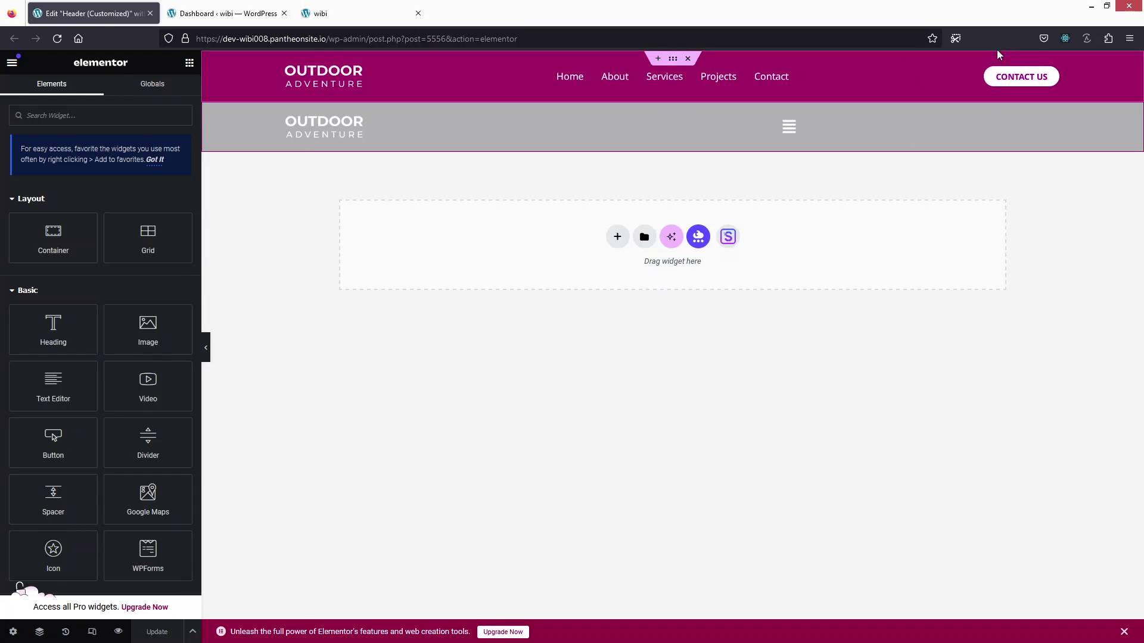
left_click(999, 77)
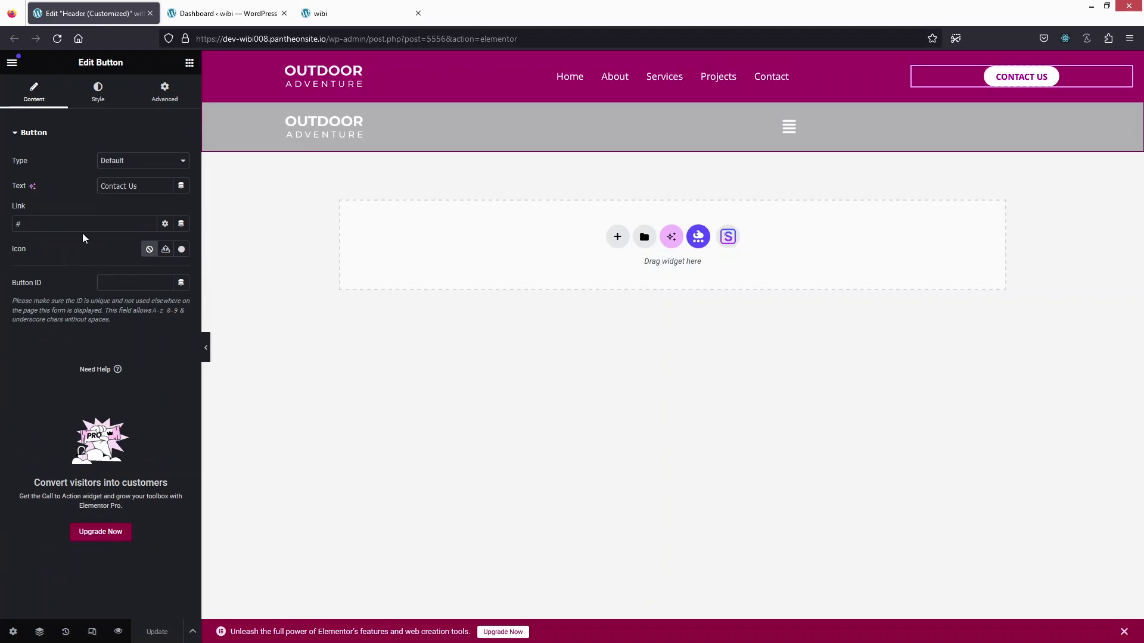
left_click_drag(36, 225, 10, 218)
left_click(202, 17)
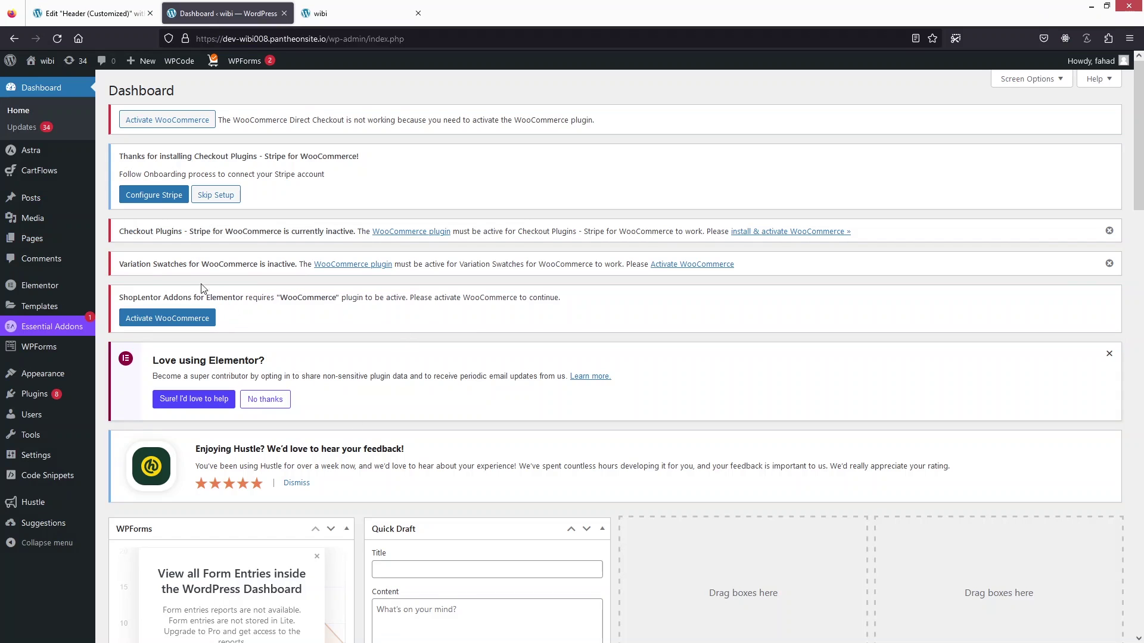
mouse_move(71, 241)
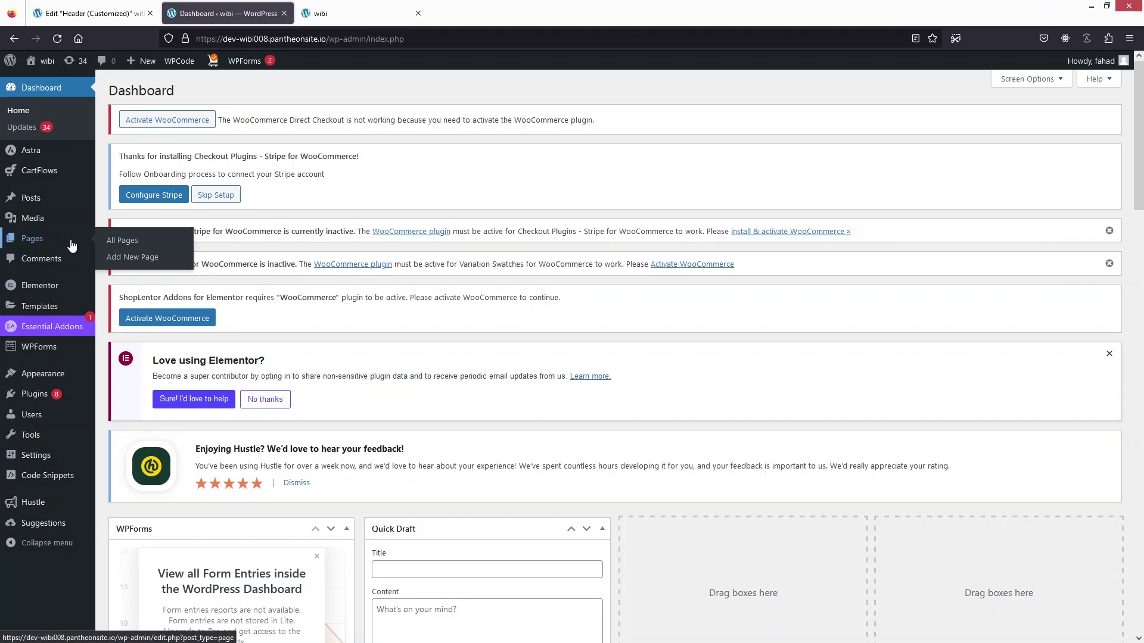
middle_click(138, 246)
Step: Find the Contact page in the page list, view it in a new tab, and copy its URL
scroll(417, 310, "down", 5)
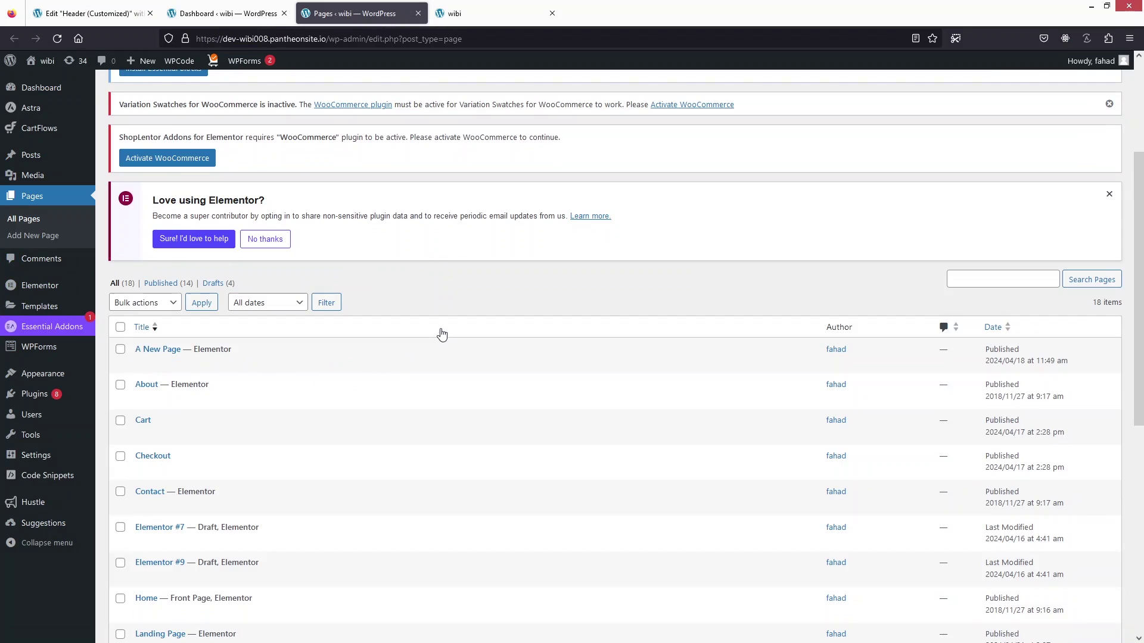
scroll(406, 291, "down", 5)
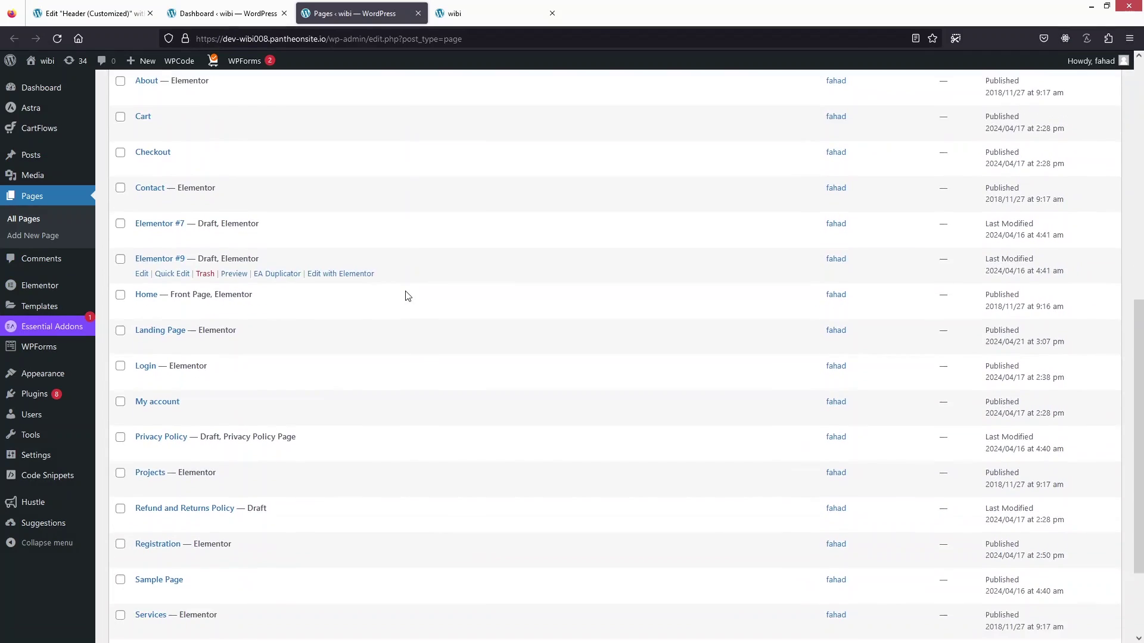
scroll(407, 296, "up", 1)
left_click(474, 6)
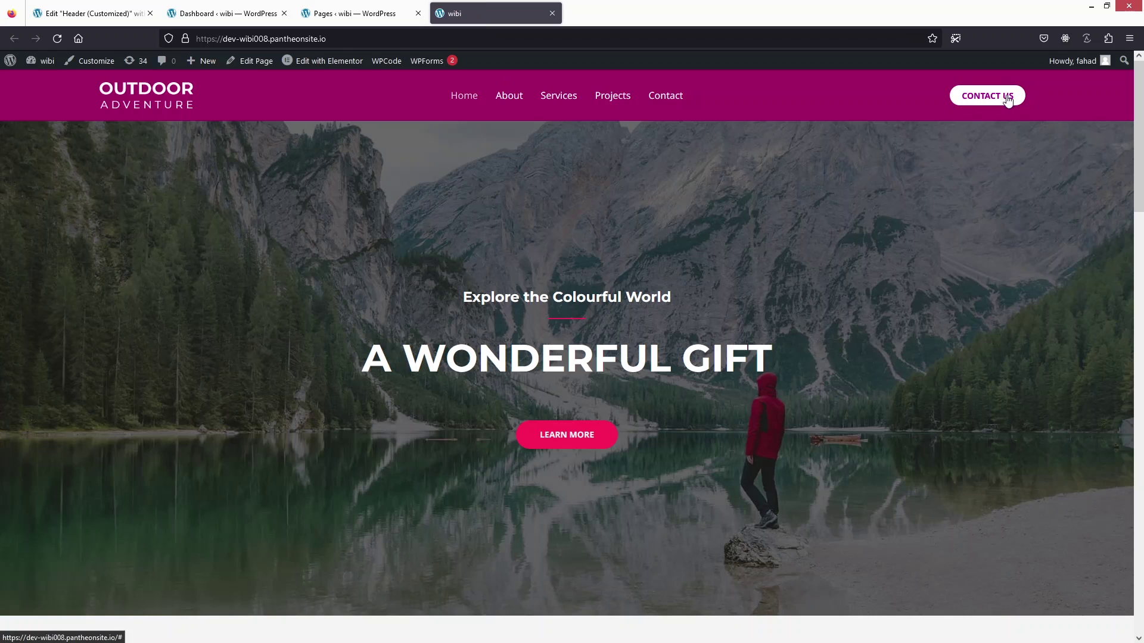
left_click(367, 13)
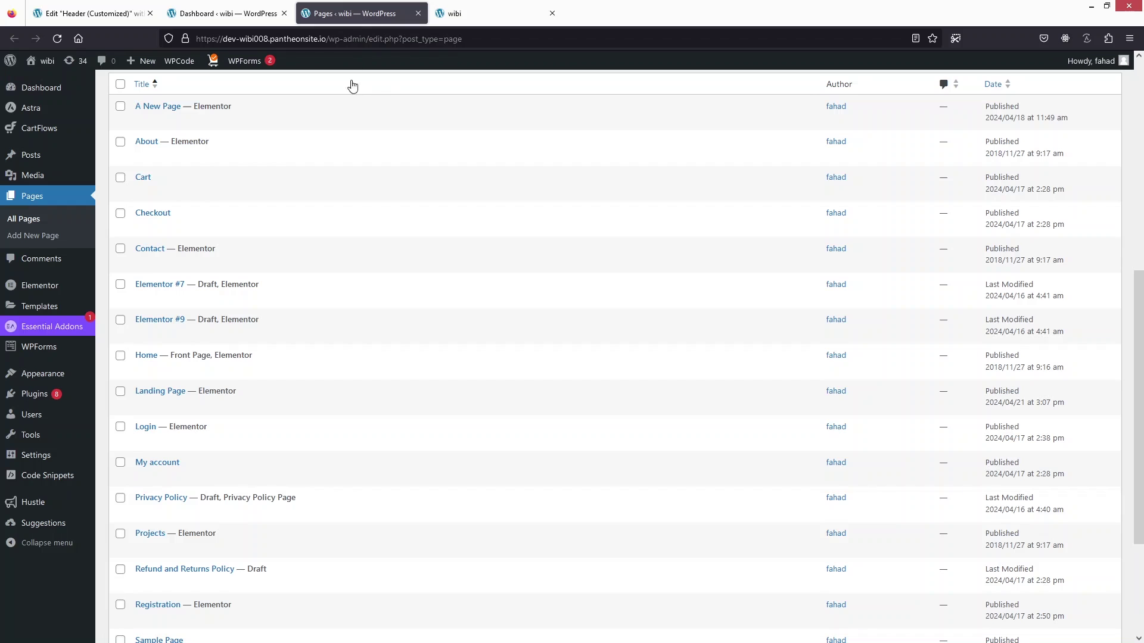
scroll(455, 344, "up", 1)
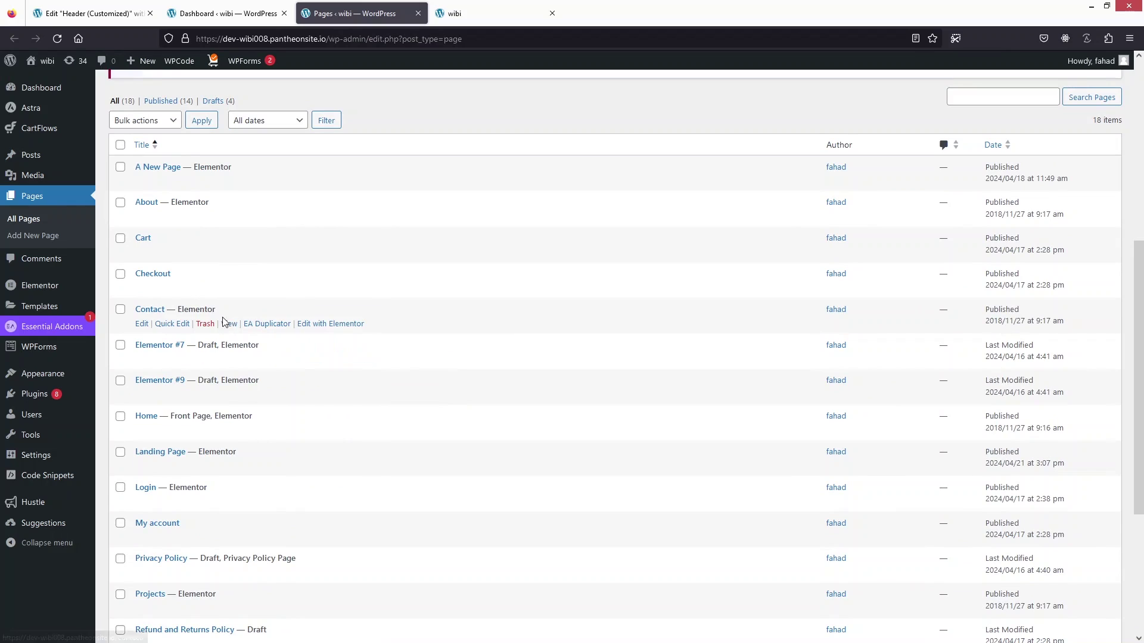
left_click(230, 325)
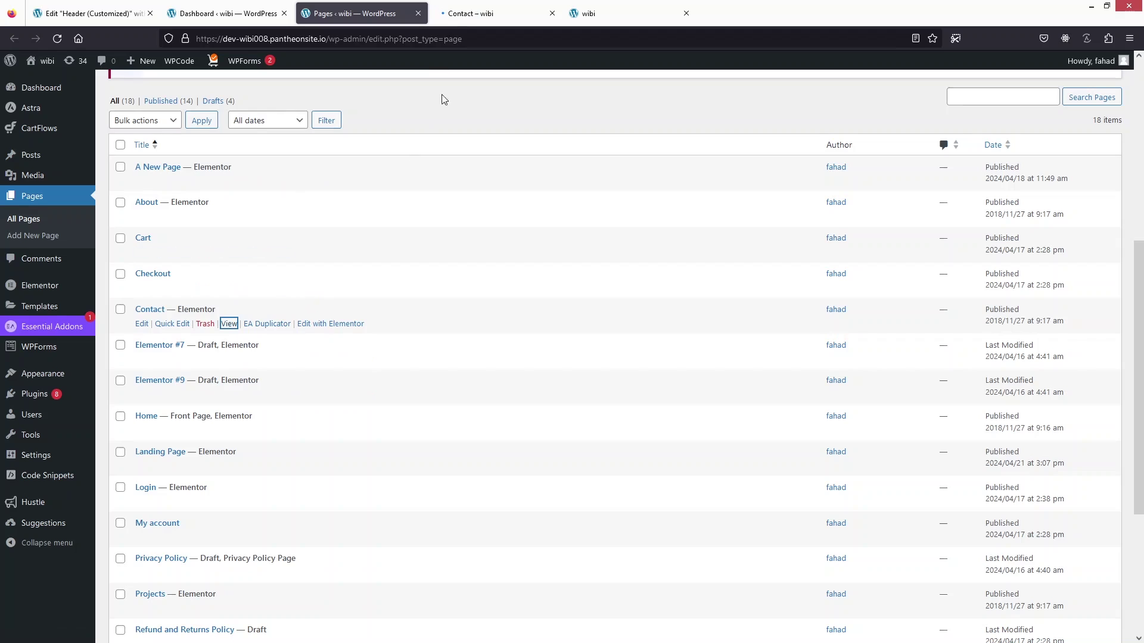
left_click(466, 12)
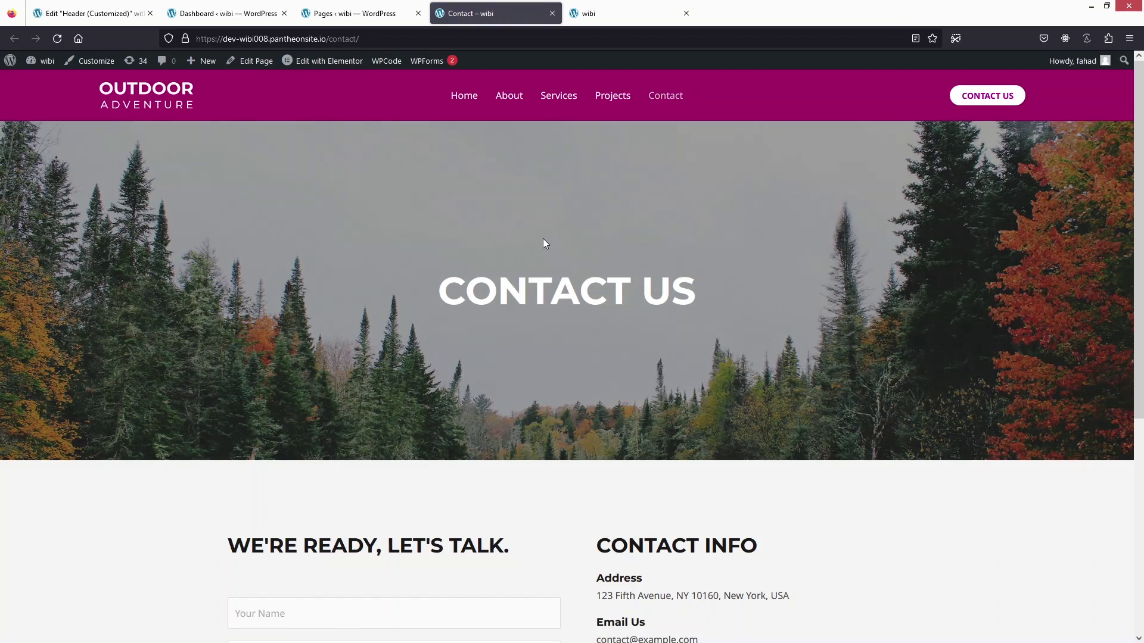
left_click(332, 38)
key("ctrl+c")
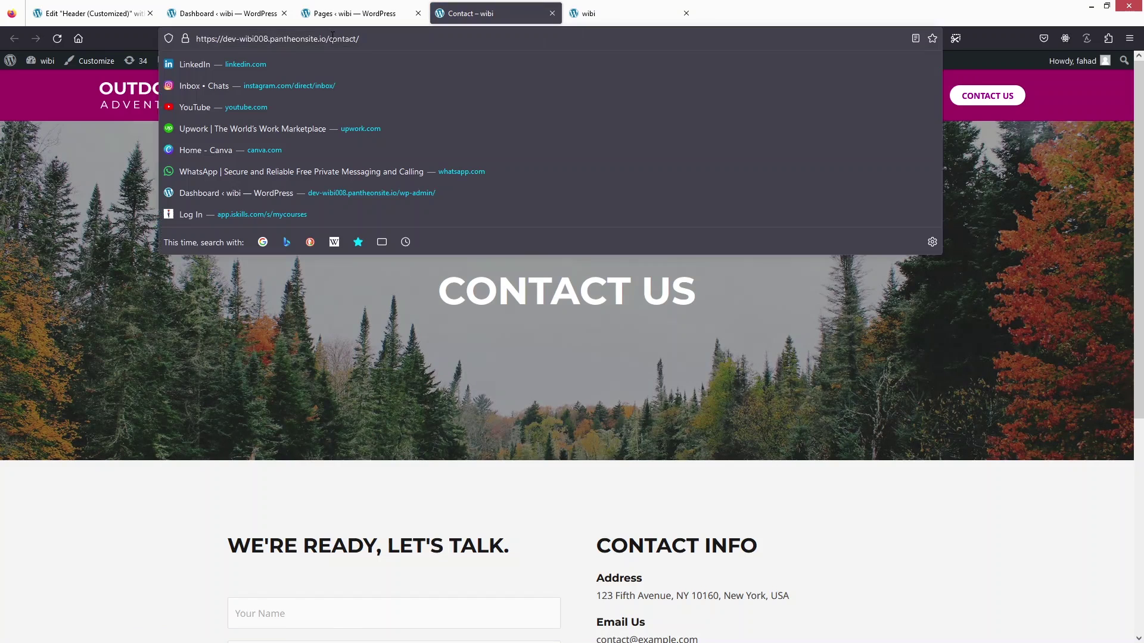
Step: Set the header's Contact Us button link to the copied Contact page URL and update the template
left_click(79, 18)
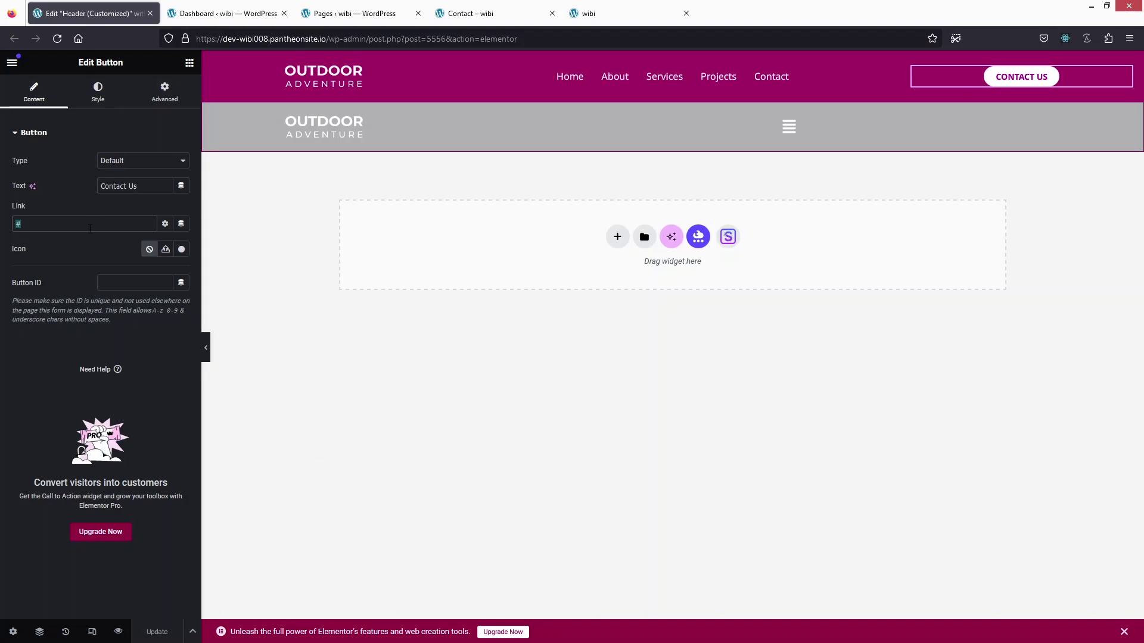
key("ctrl+v")
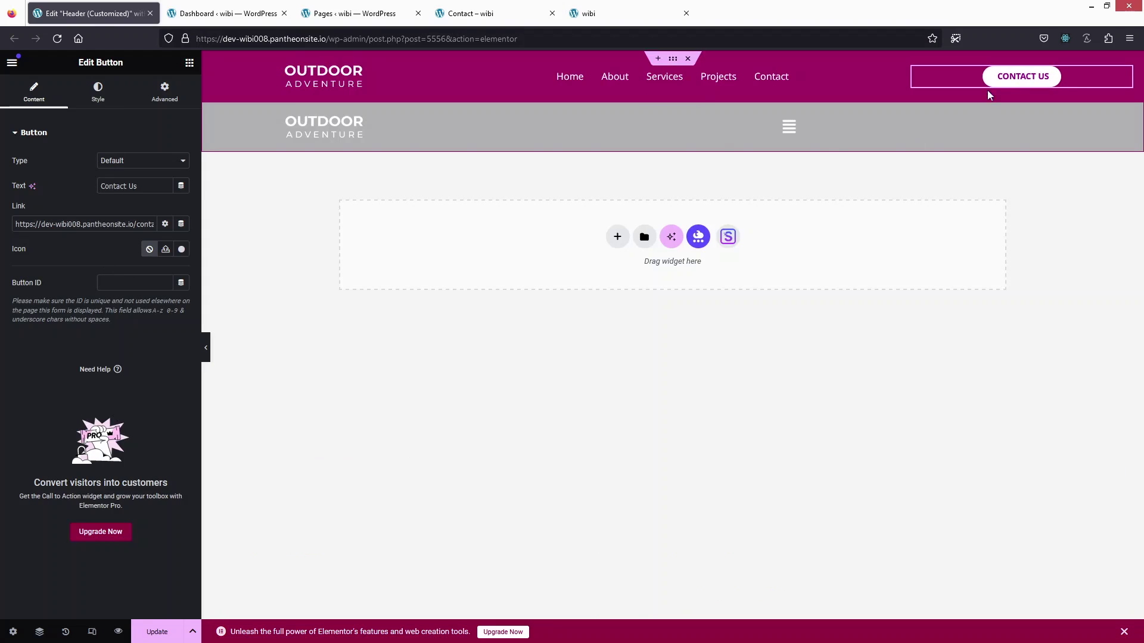
left_click(159, 632)
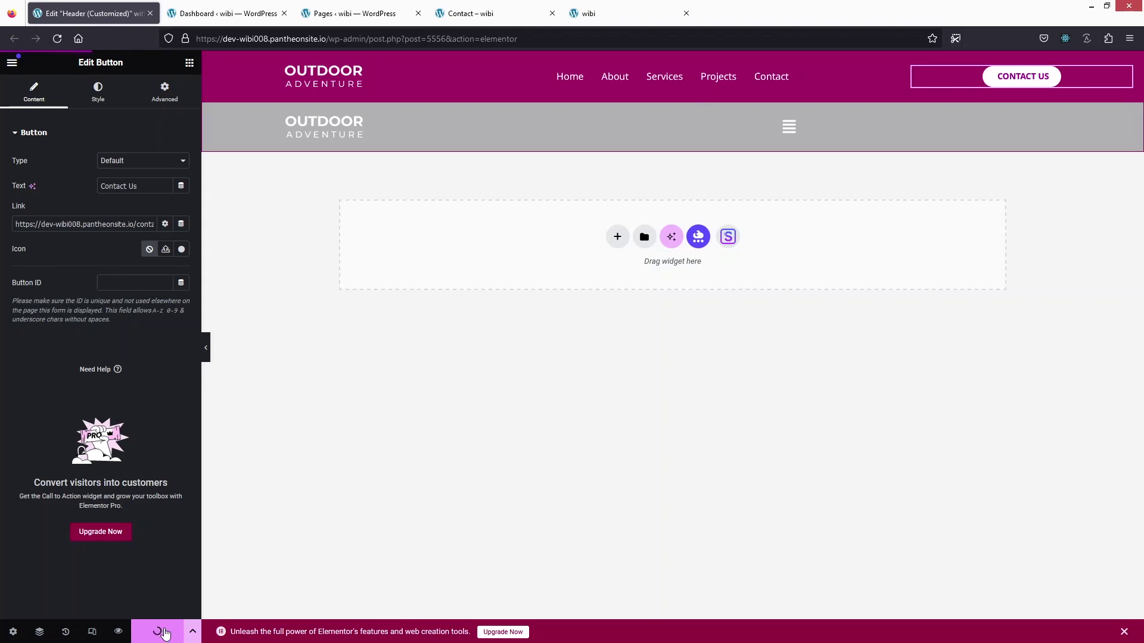
Step: Reload the live homepage and test the Contact Us button in the header
left_click(616, 9)
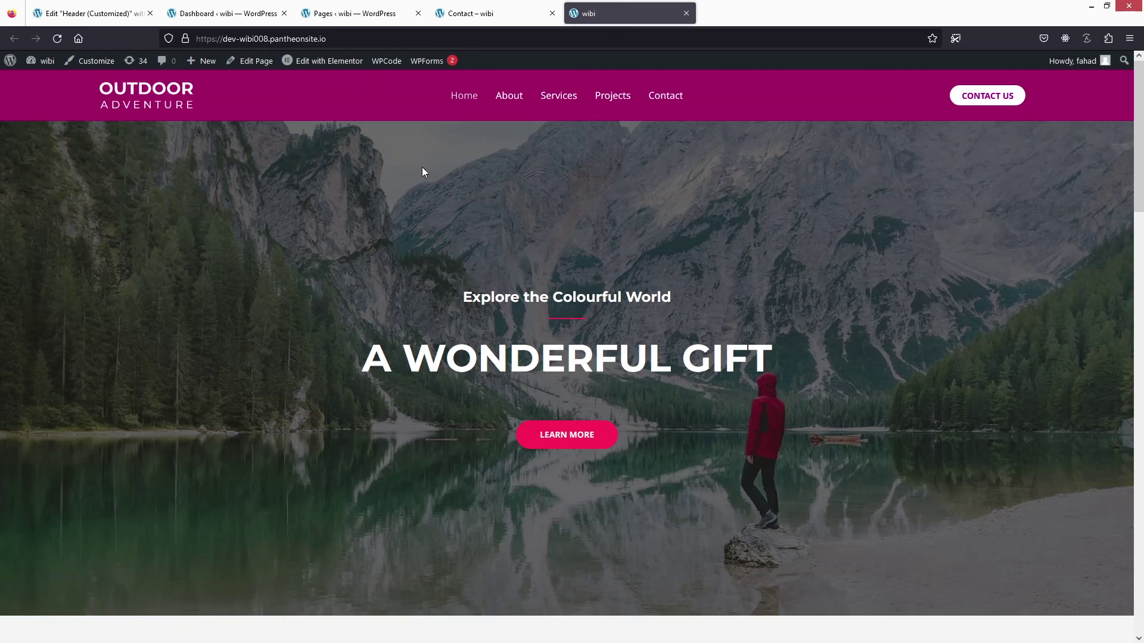
left_click(55, 41)
left_click(993, 97)
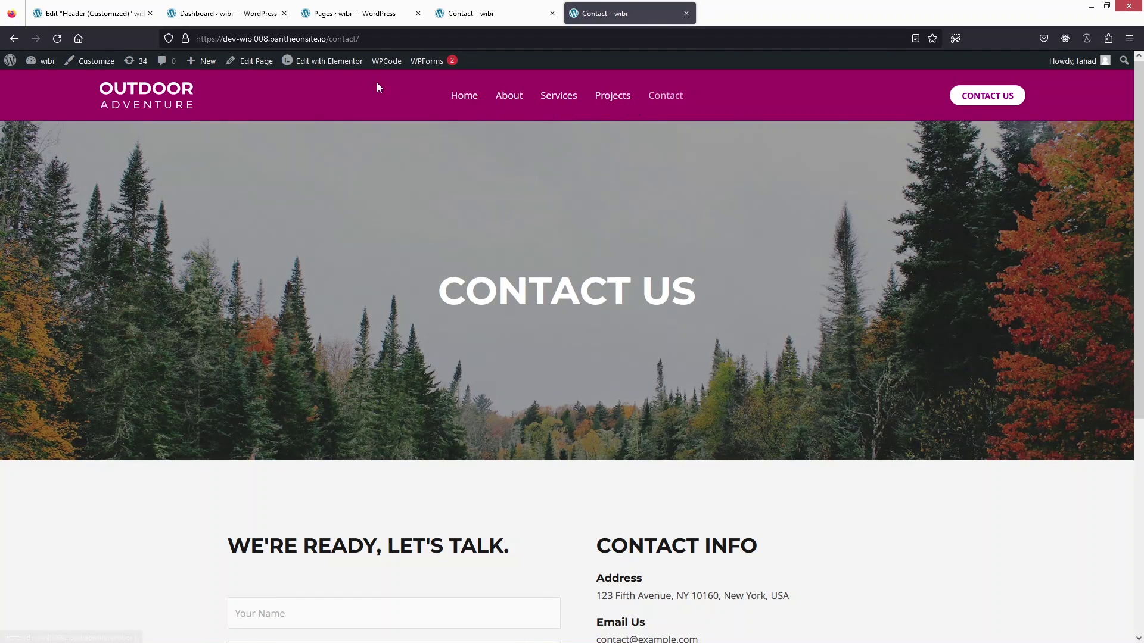
Step: Open the menu editor in the WordPress dashboard and expand the settings of the Contact menu item
left_click(230, 13)
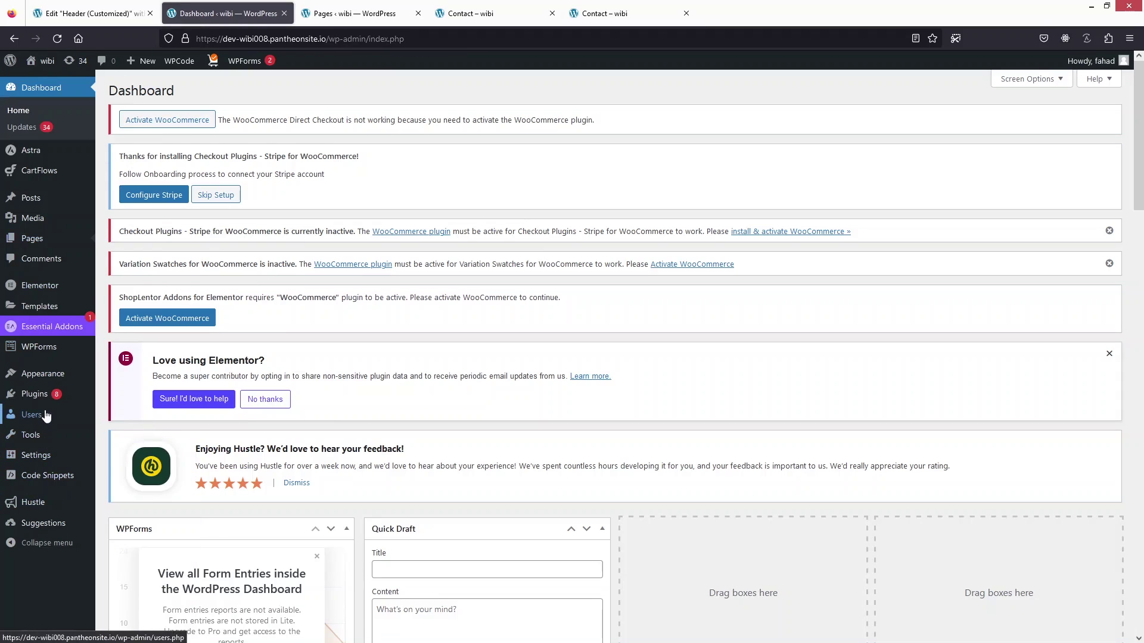
mouse_move(57, 383)
left_click(124, 444)
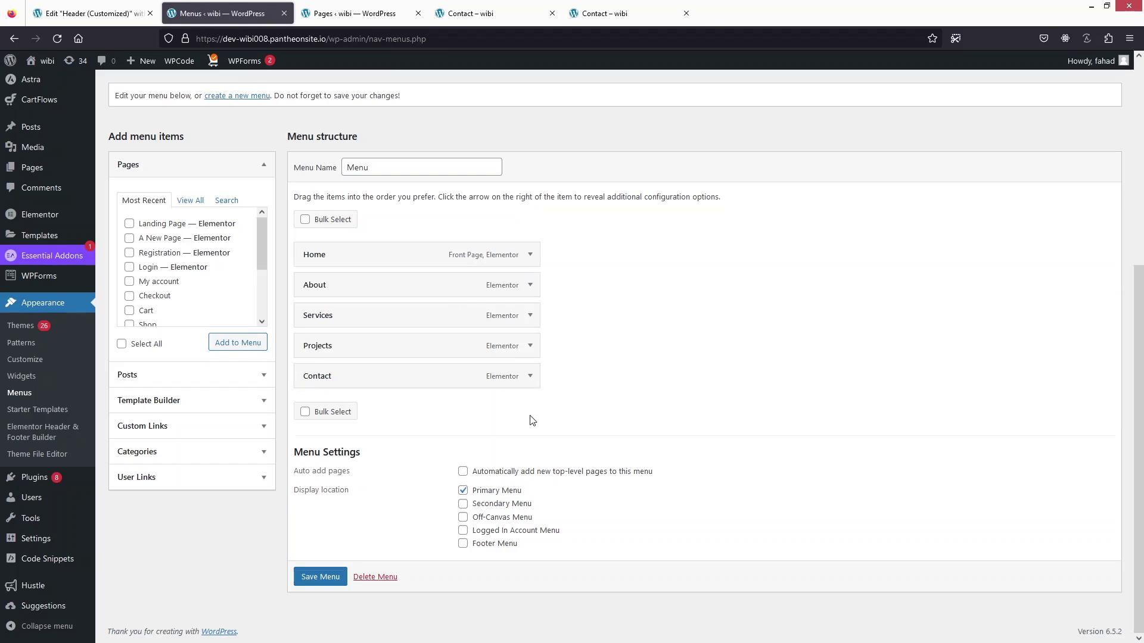
left_click(482, 14)
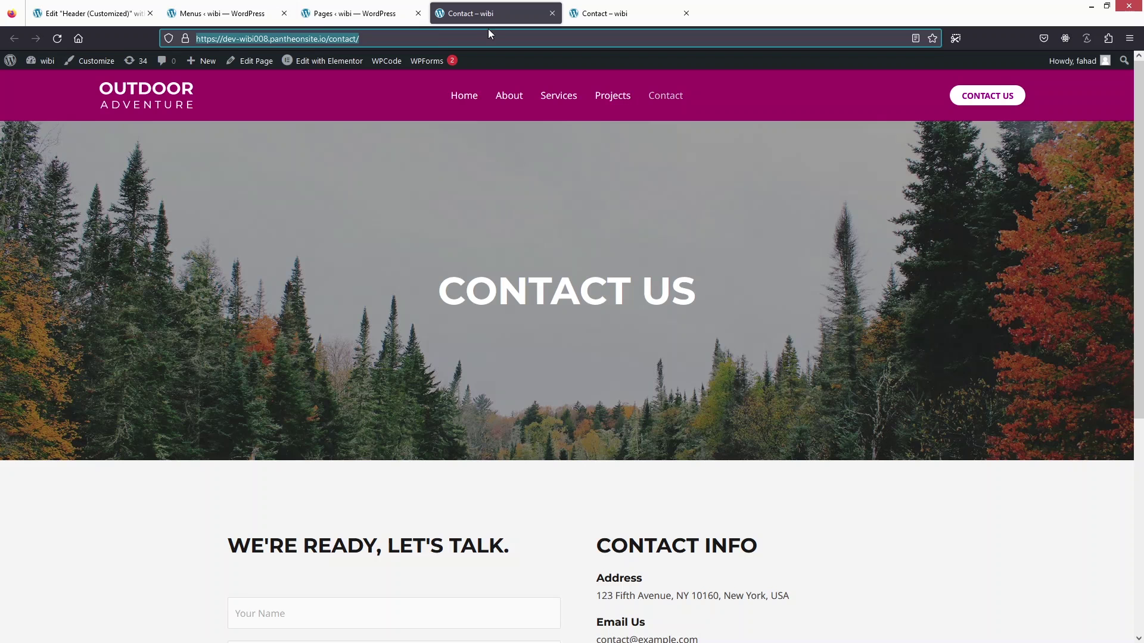
left_click(244, 14)
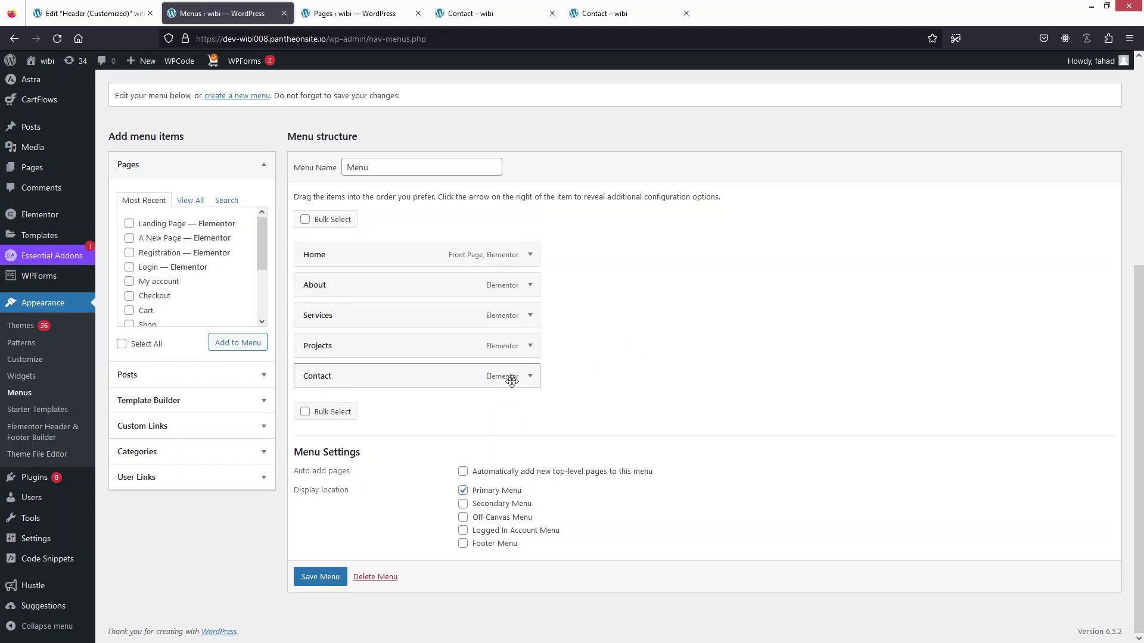
left_click(530, 376)
left_click(436, 413)
scroll(584, 342, "down", 1)
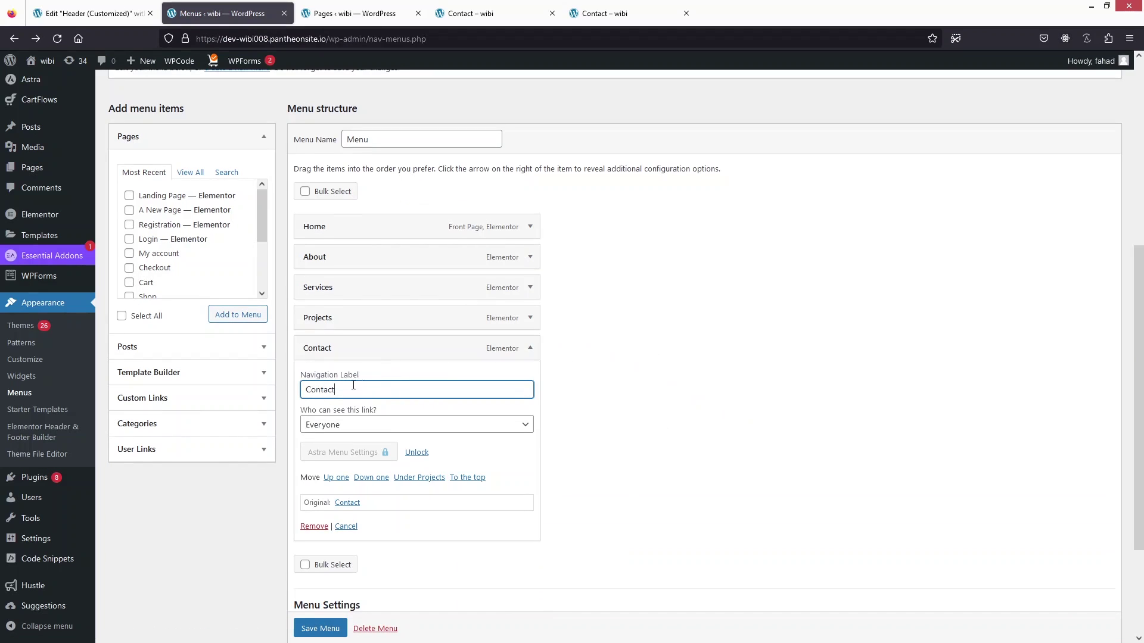
Step: Add a custom link to the Contact page URL with the link text "Contact 2" to the menu, and save the menu
scroll(173, 245, "down", 3)
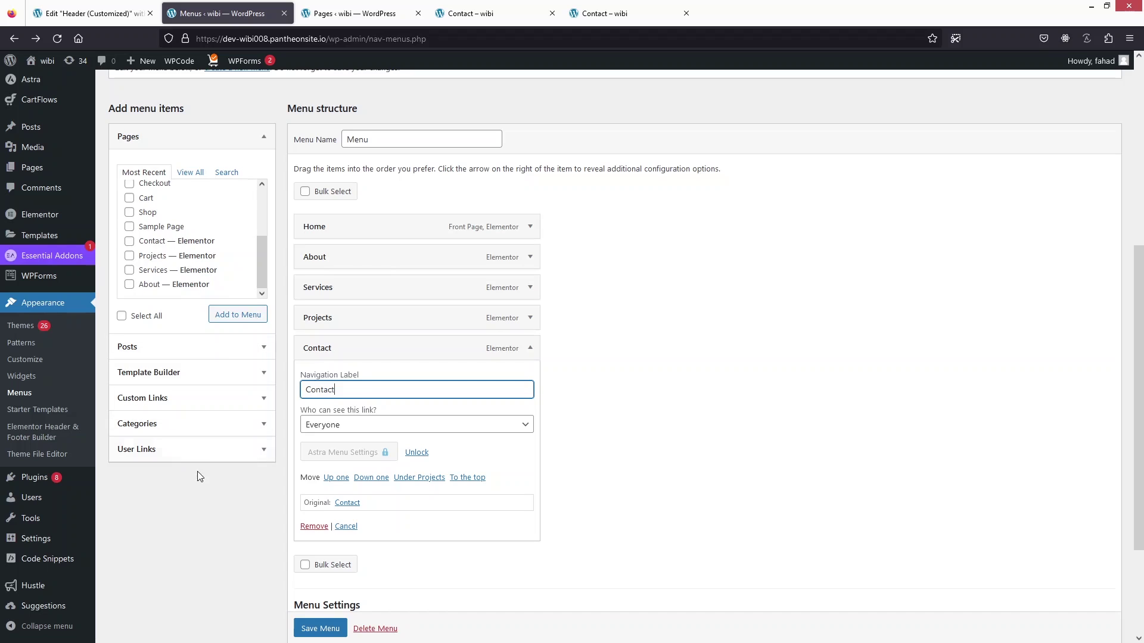
left_click(256, 399)
left_click(198, 253)
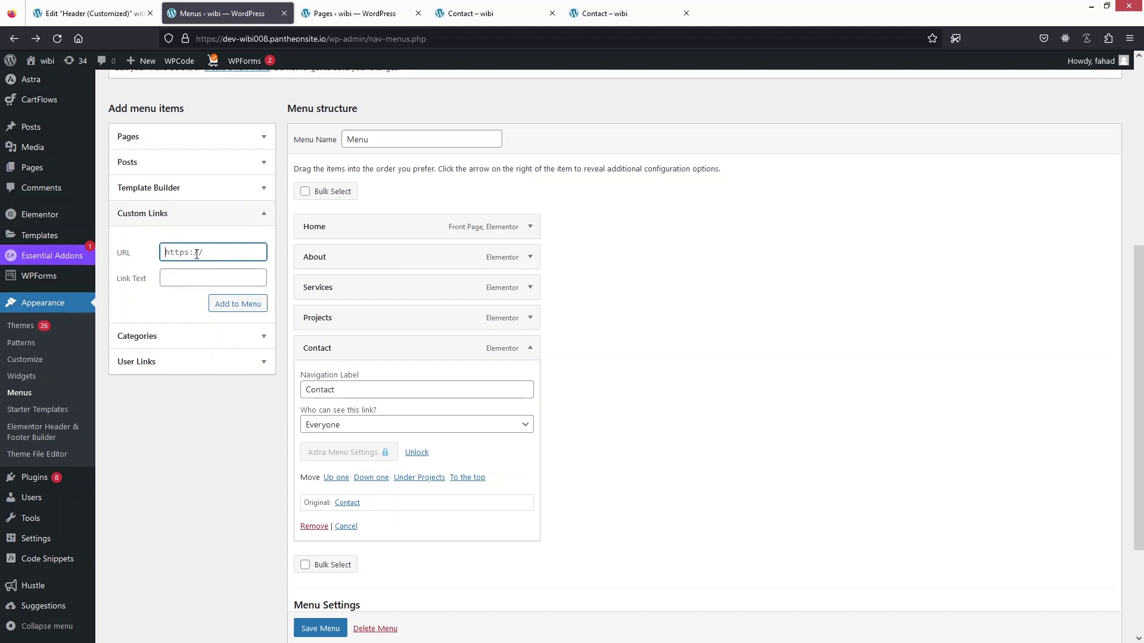
left_click(183, 279)
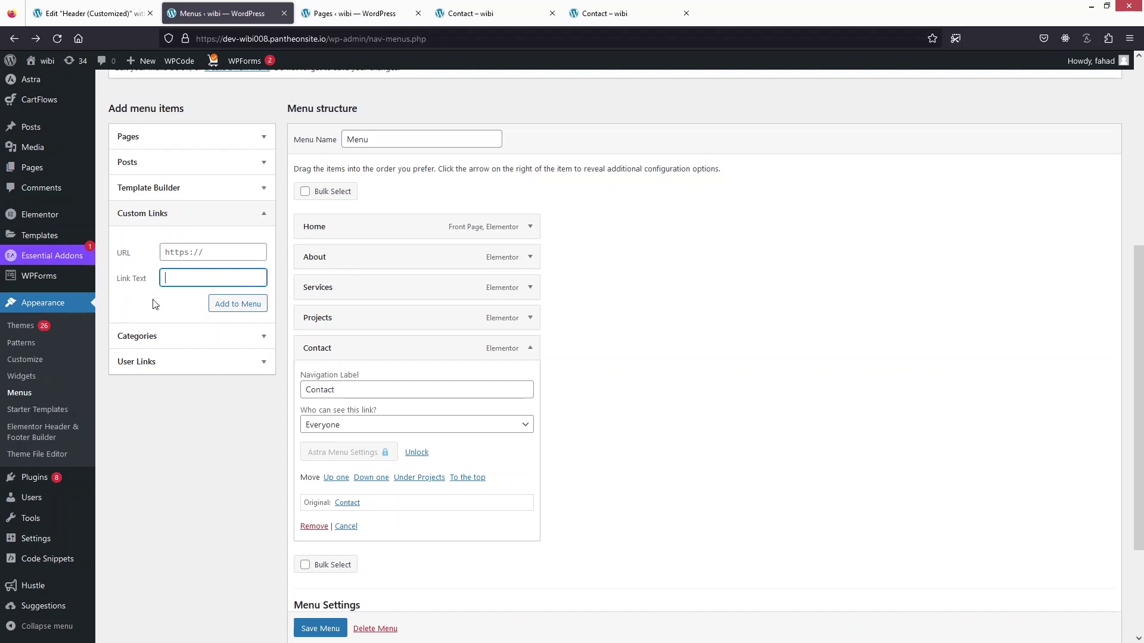
left_click(189, 256)
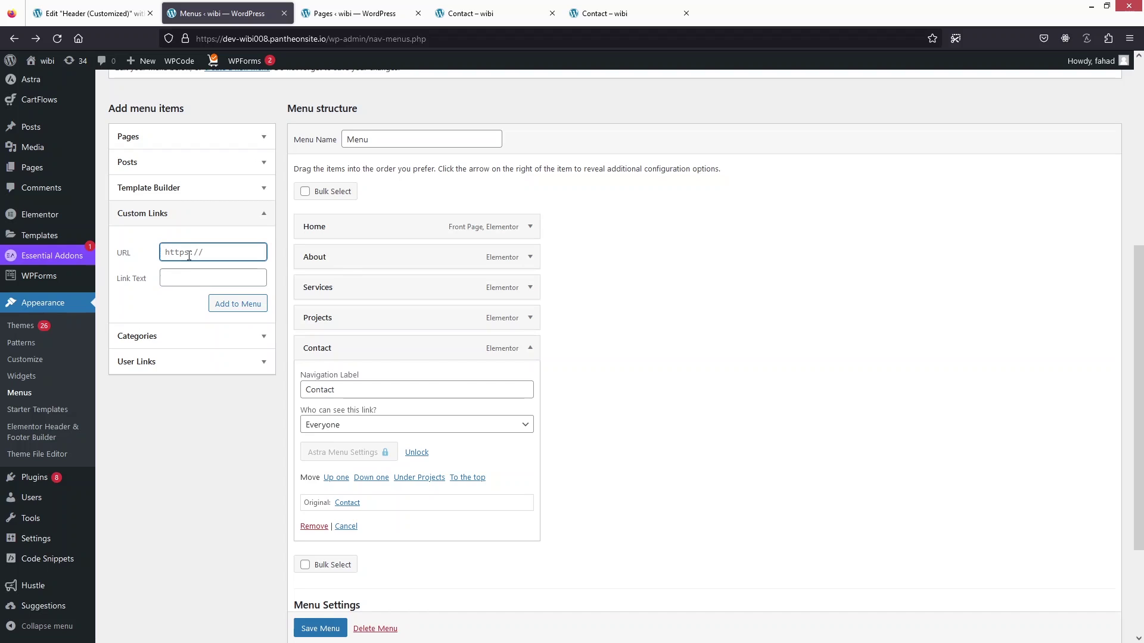
key("ctrl+v")
key("Tab")
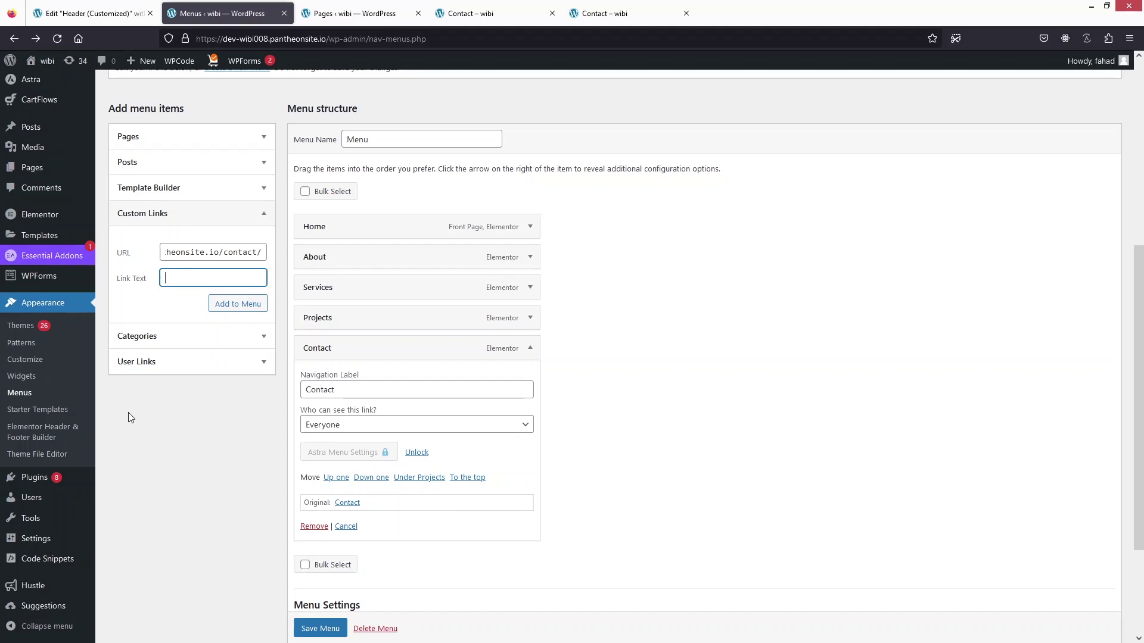
type("Contact 2")
left_click(241, 307)
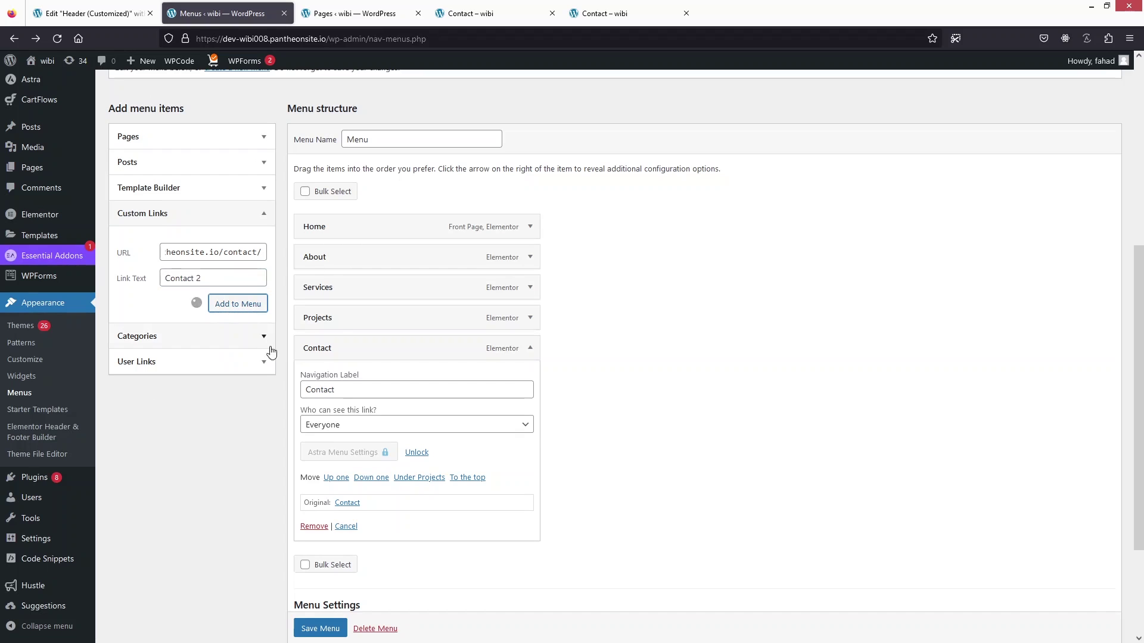
scroll(322, 595, "down", 3)
left_click(322, 628)
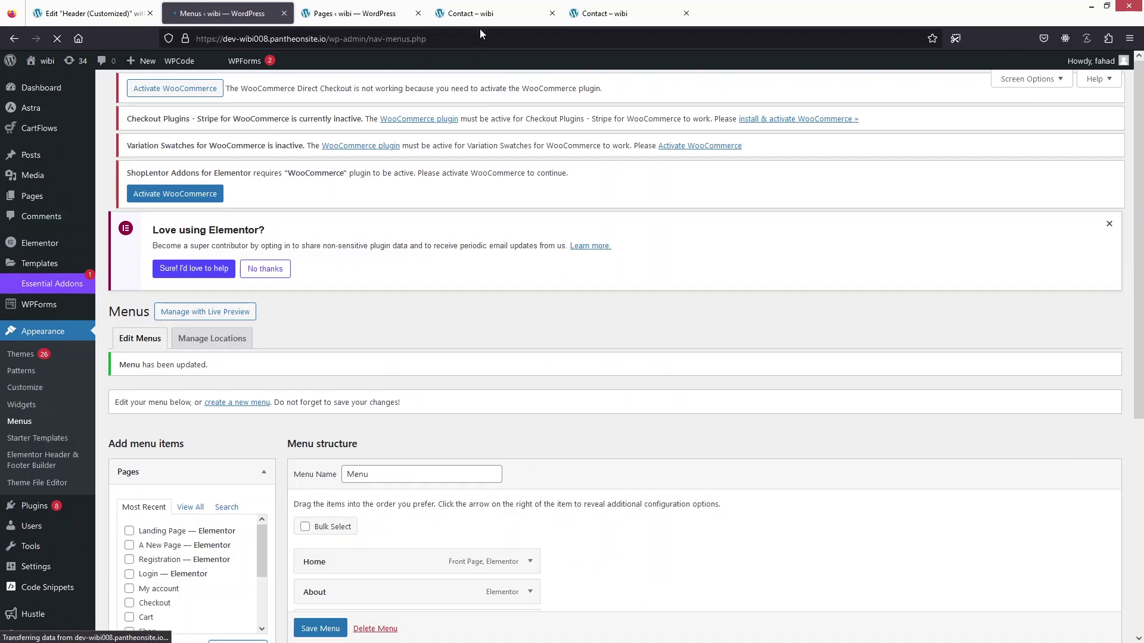
Step: Reload the live Contact page, go to the homepage, and test the Contact 2 link in the header menu
left_click(478, 14)
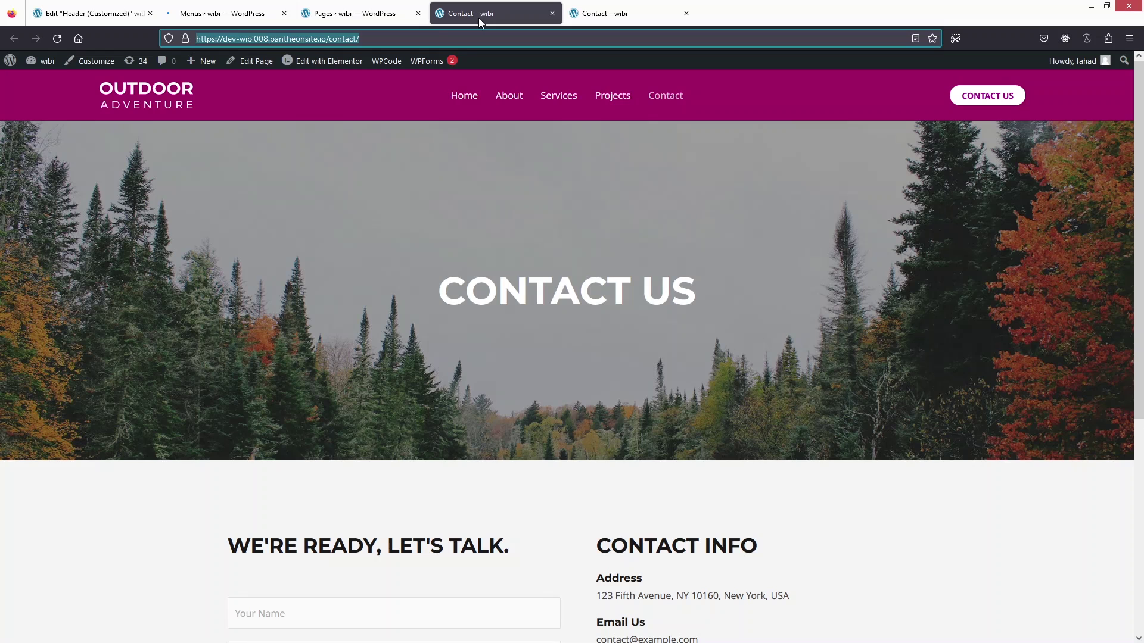
left_click(64, 41)
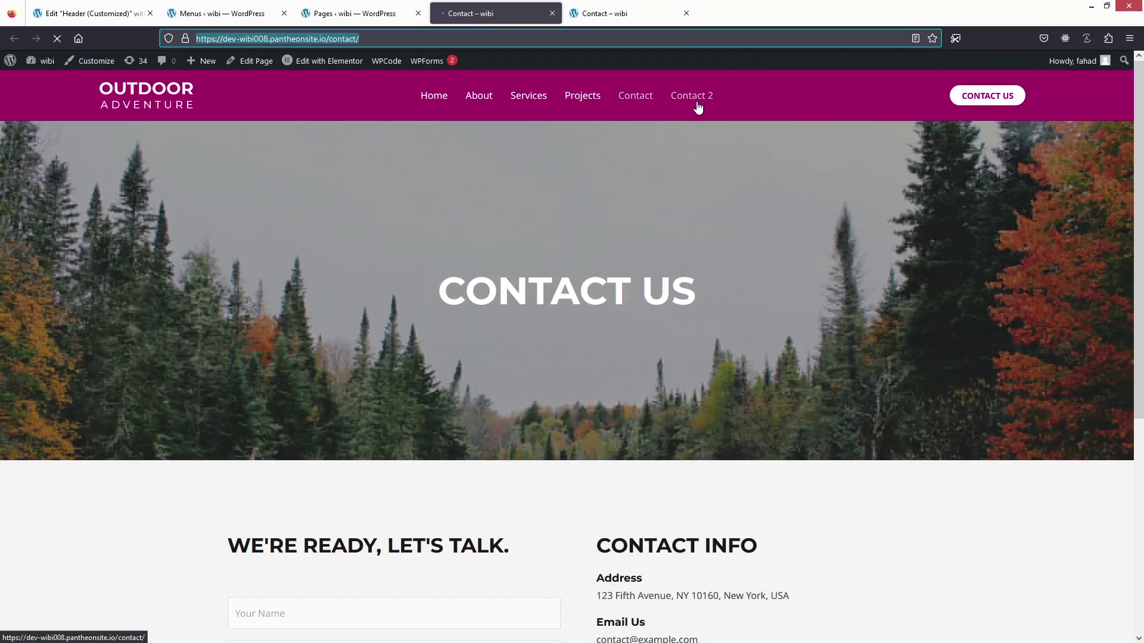
left_click(434, 105)
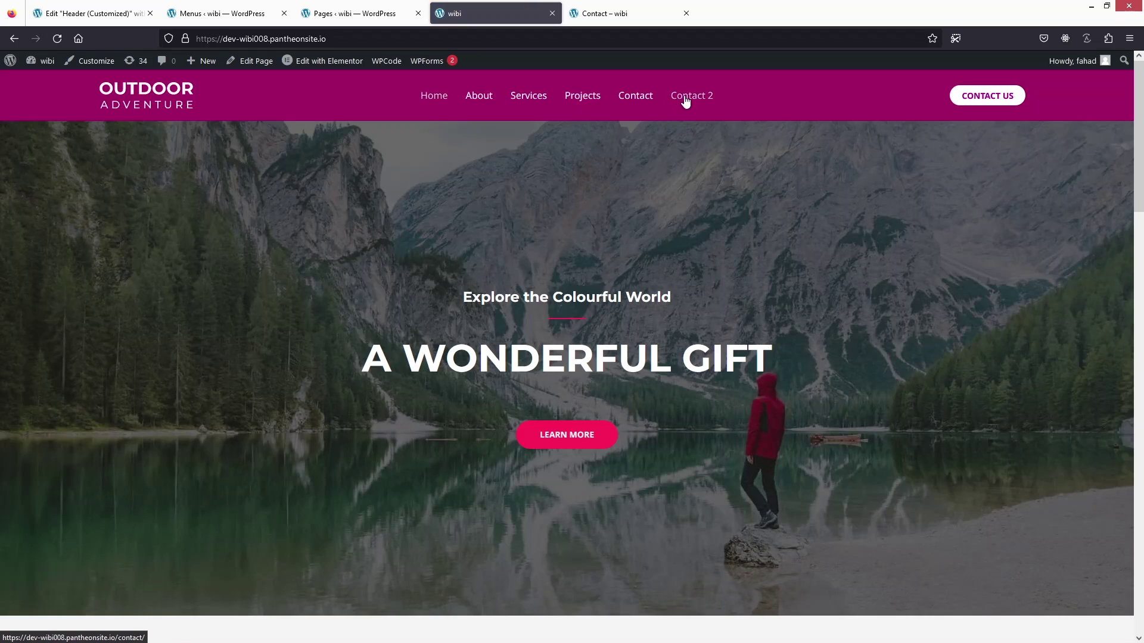
left_click(683, 106)
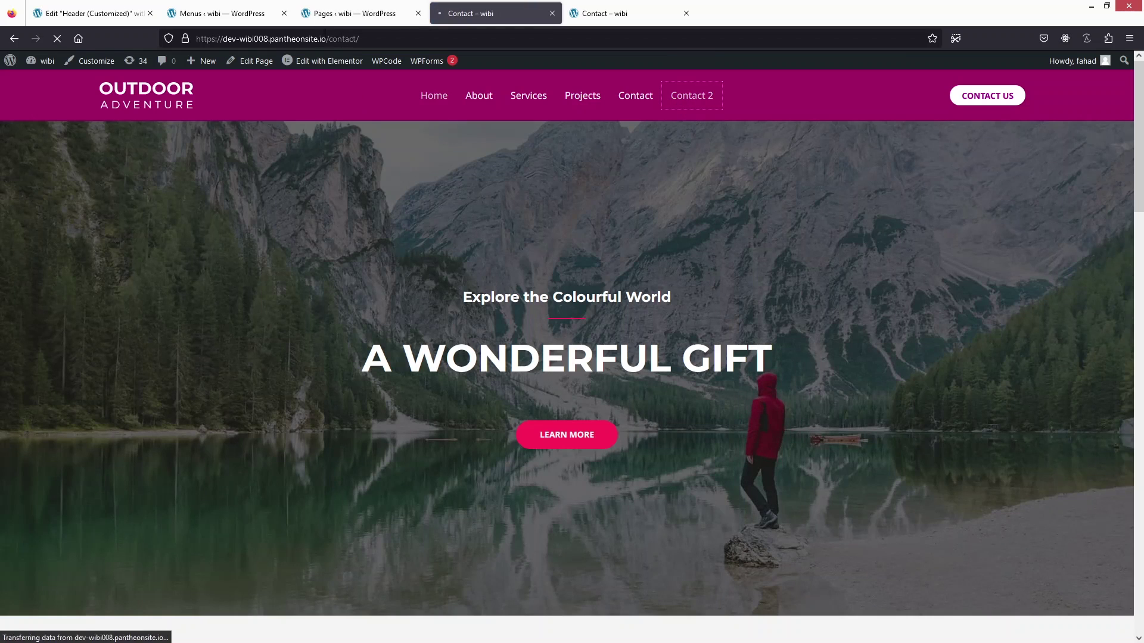